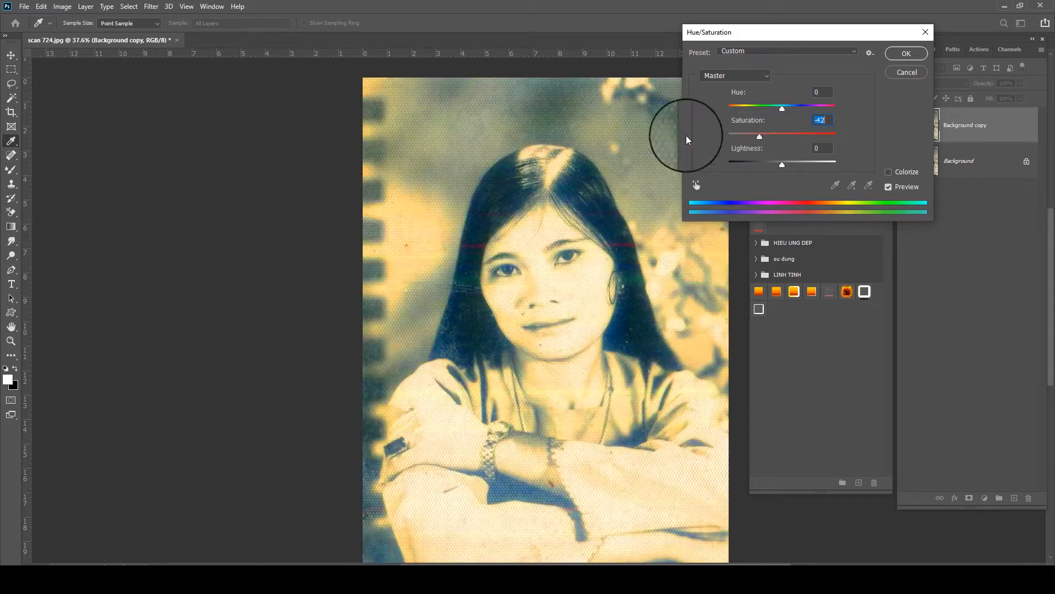
- Desaturate the Background copy layer to black and white with the Hue/Saturation adjustment
click(905, 55)
key(z)
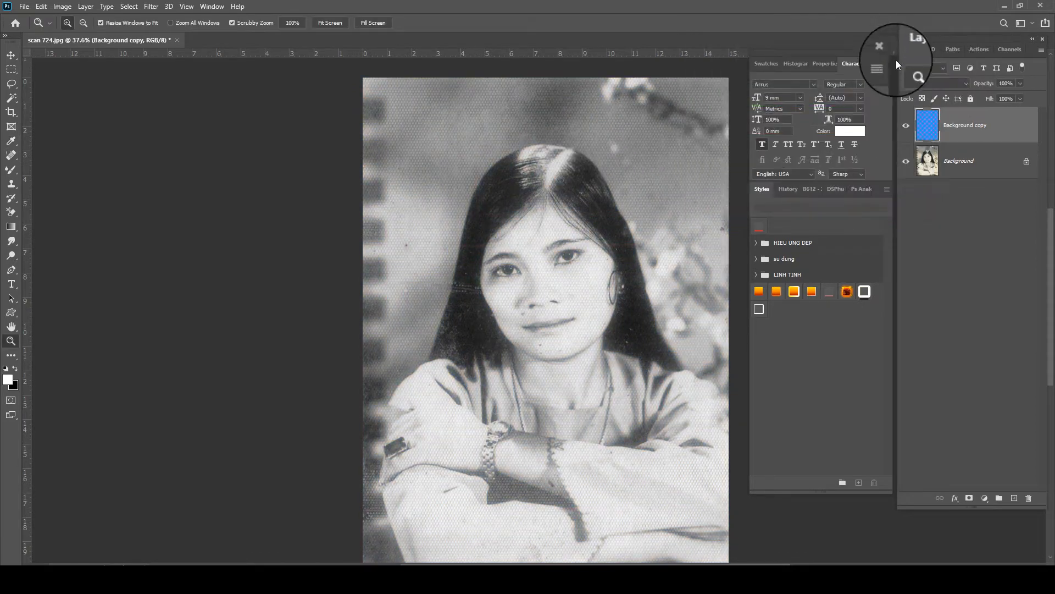
drag(583, 273, 572, 258)
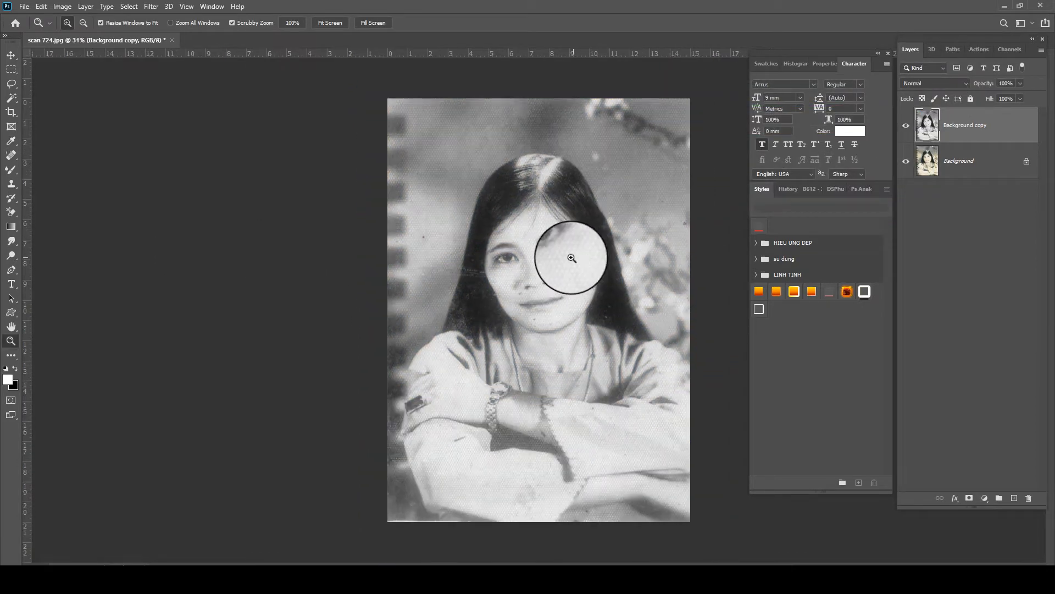
- Apply an automatic tonal correction to the desaturated Background copy layer
click(62, 7)
mouse_move(100, 34)
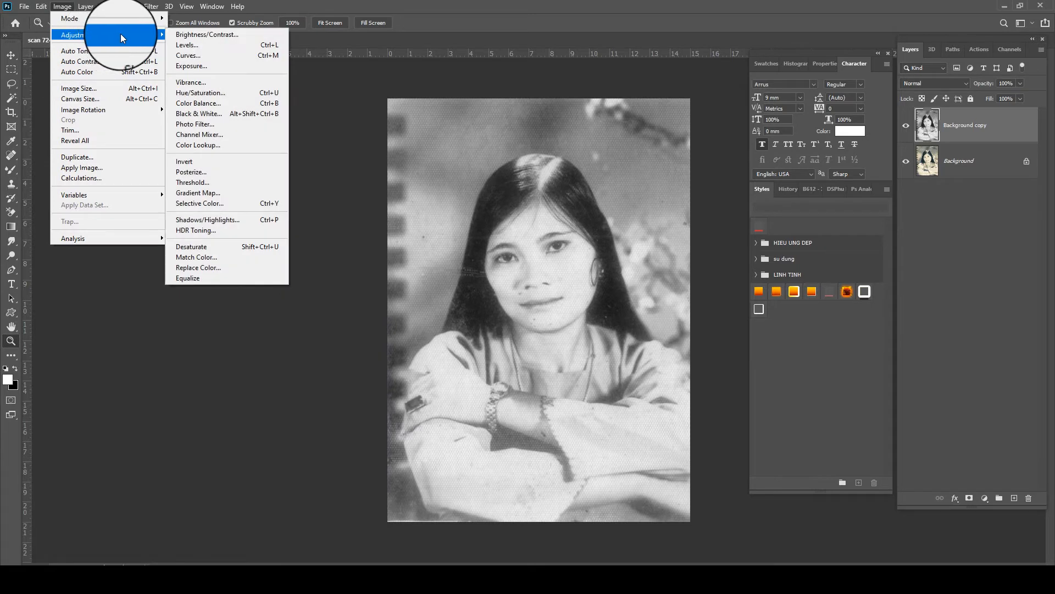
click(123, 67)
- Darken the photo's midtones with a Levels adjustment, setting the RGB midtone input to 0.84
click(62, 7)
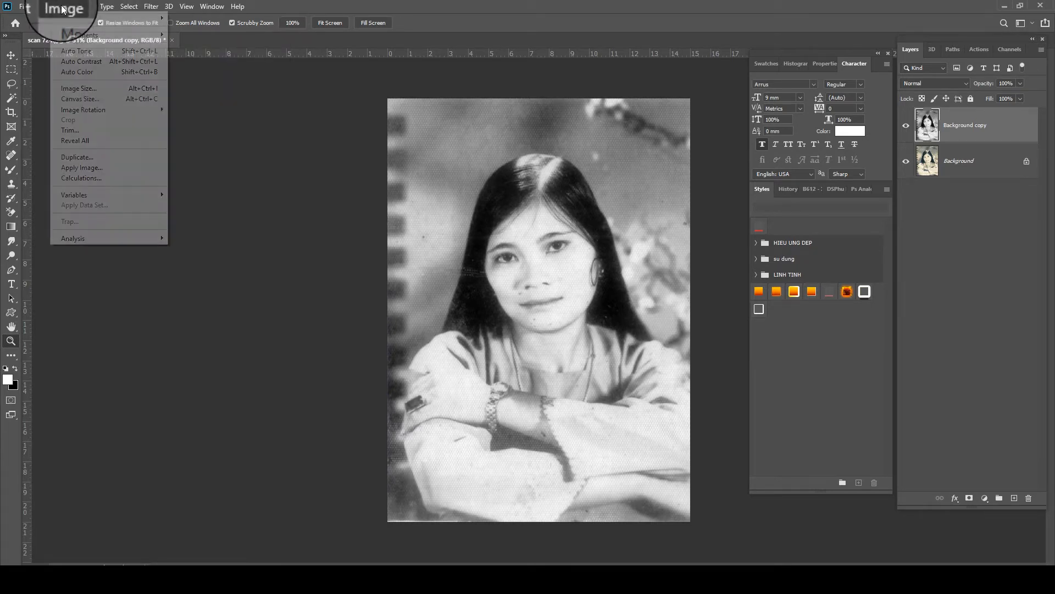
mouse_move(103, 34)
click(218, 49)
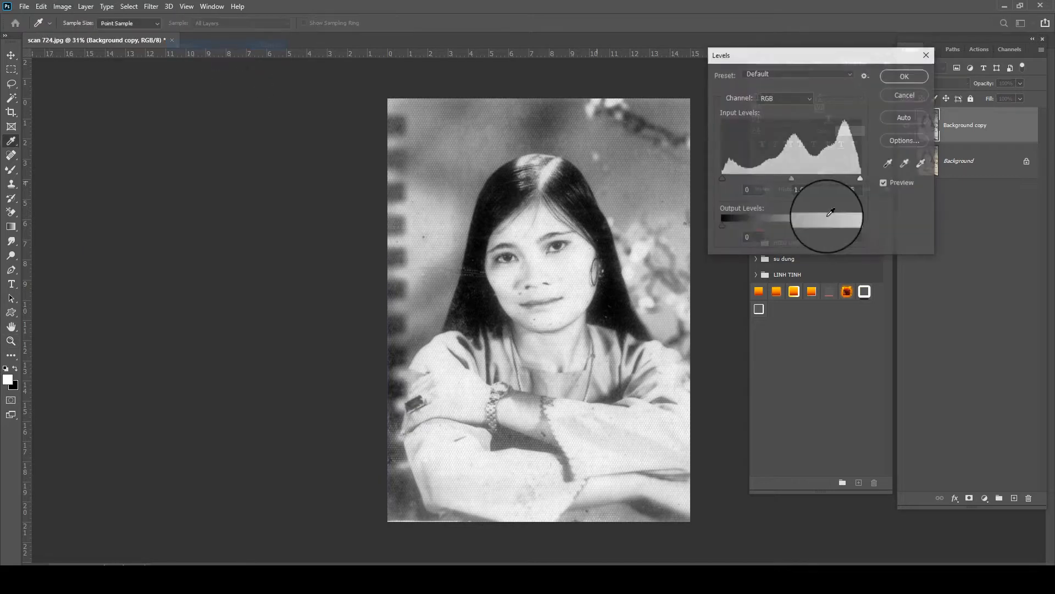
drag(800, 177, 799, 177)
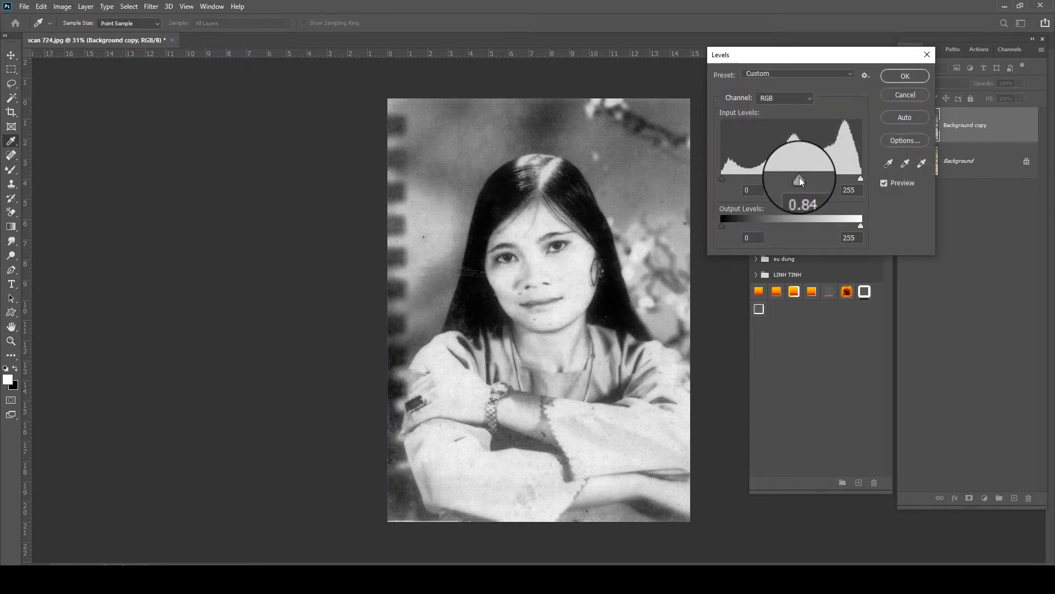
click(905, 76)
- Apply the Camera Raw Filter to the copy with Noise Reduction 78 and its Detail at 0 to soften the dotted texture
click(150, 8)
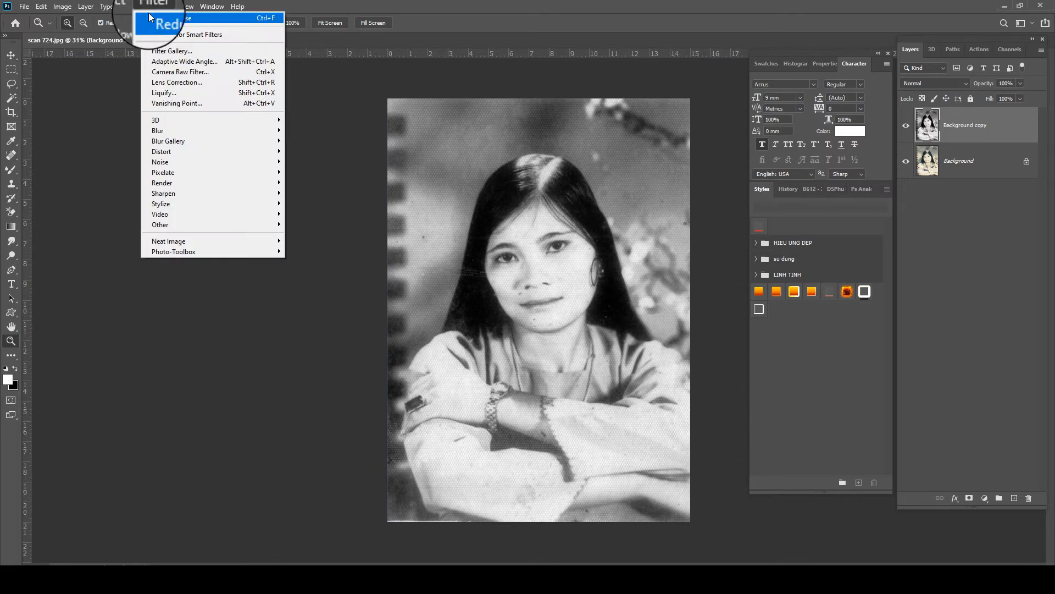
click(163, 71)
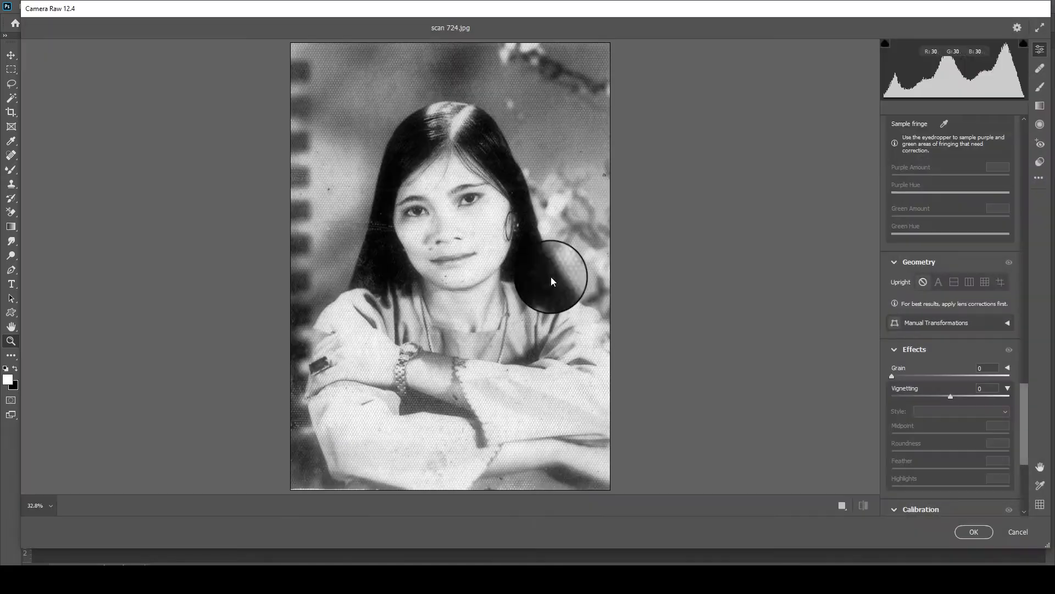
click(461, 235)
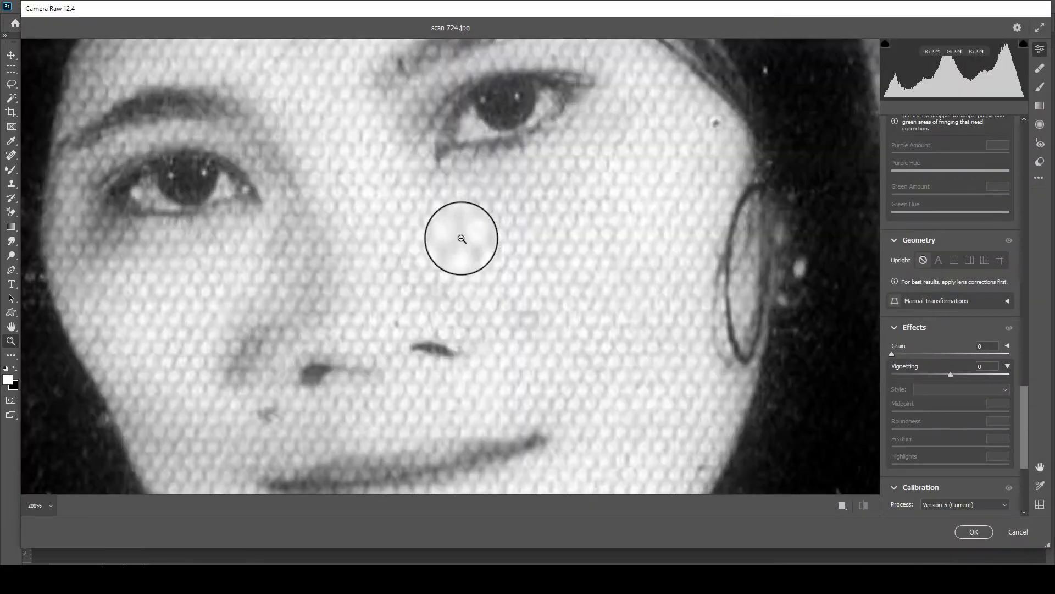
drag(1020, 417, 1014, 276)
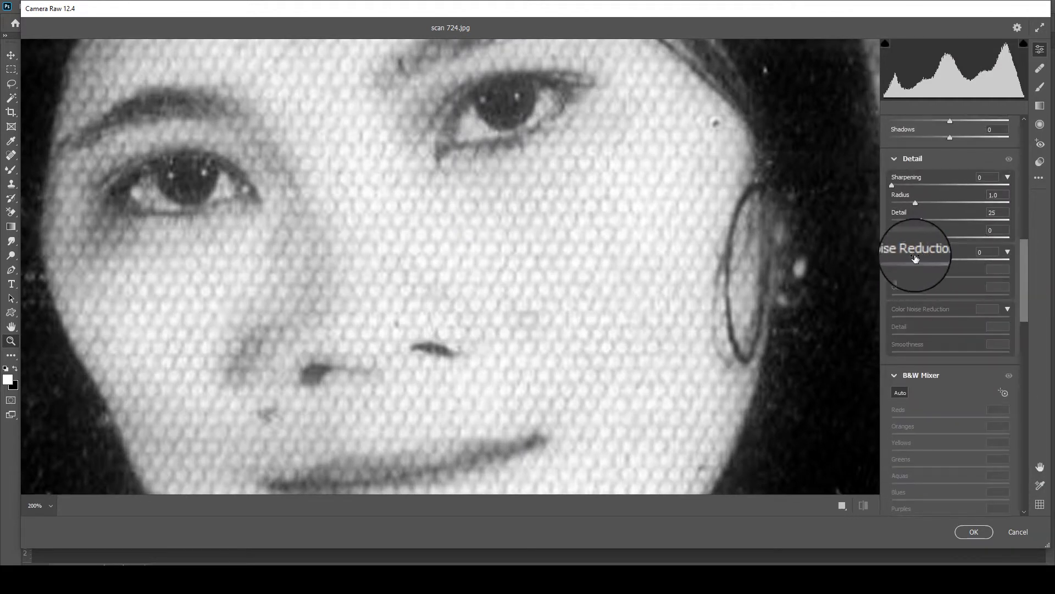
drag(916, 257, 937, 255)
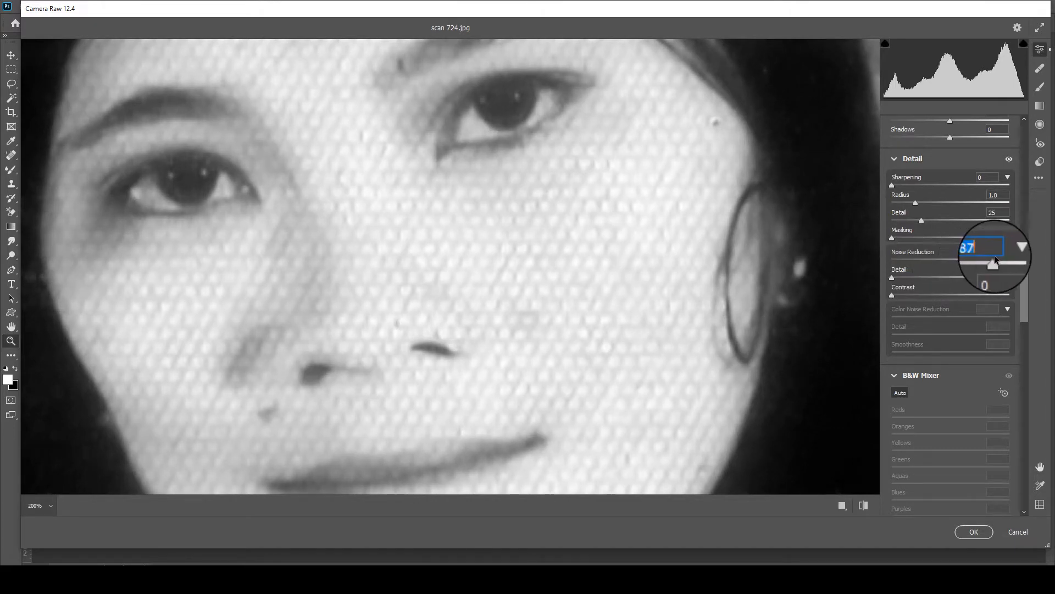
drag(971, 259, 976, 259)
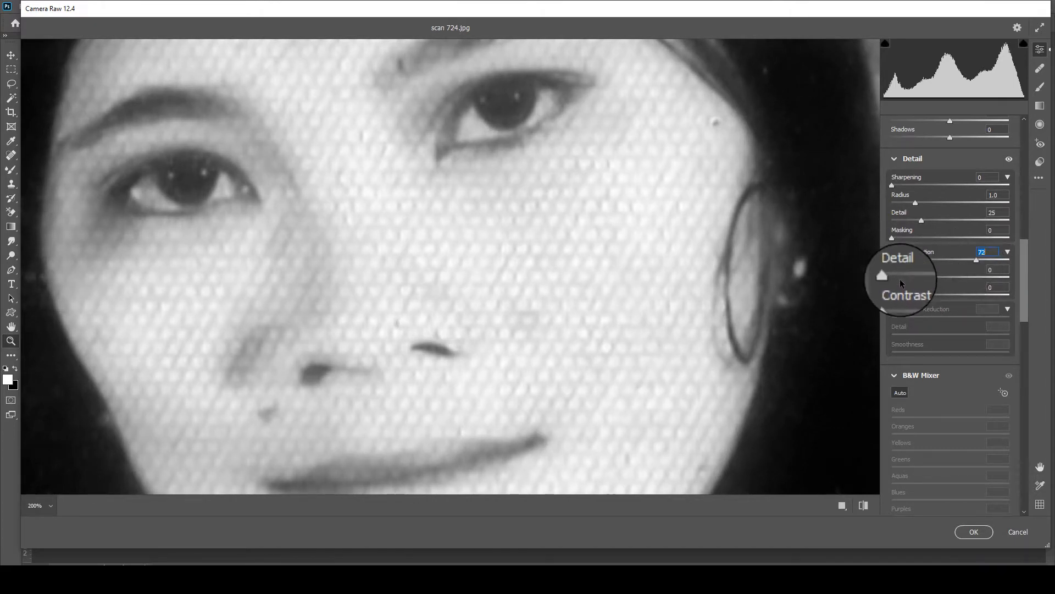
drag(974, 259, 979, 258)
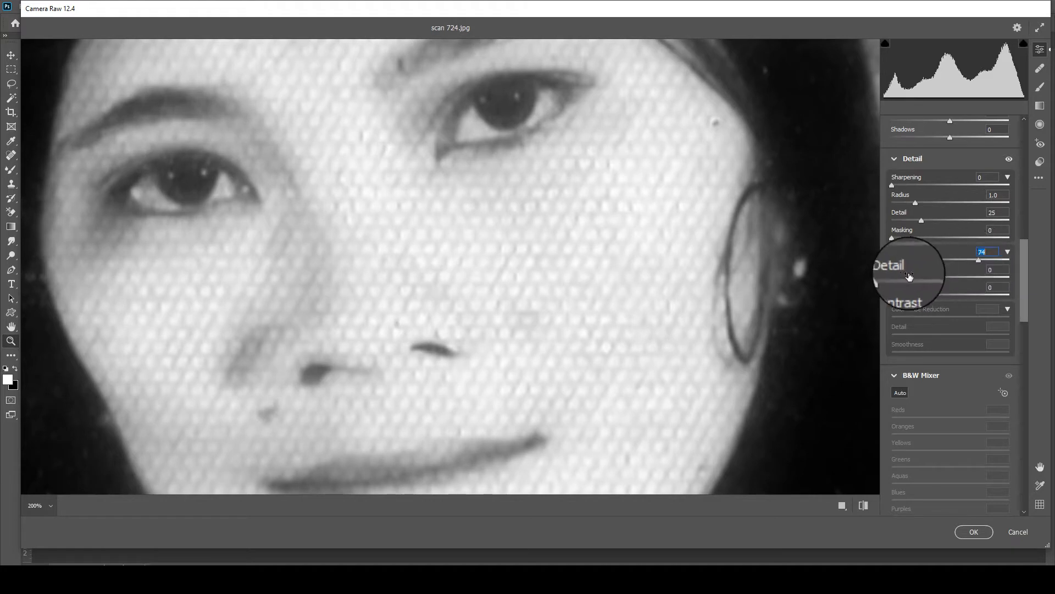
drag(891, 277, 931, 272)
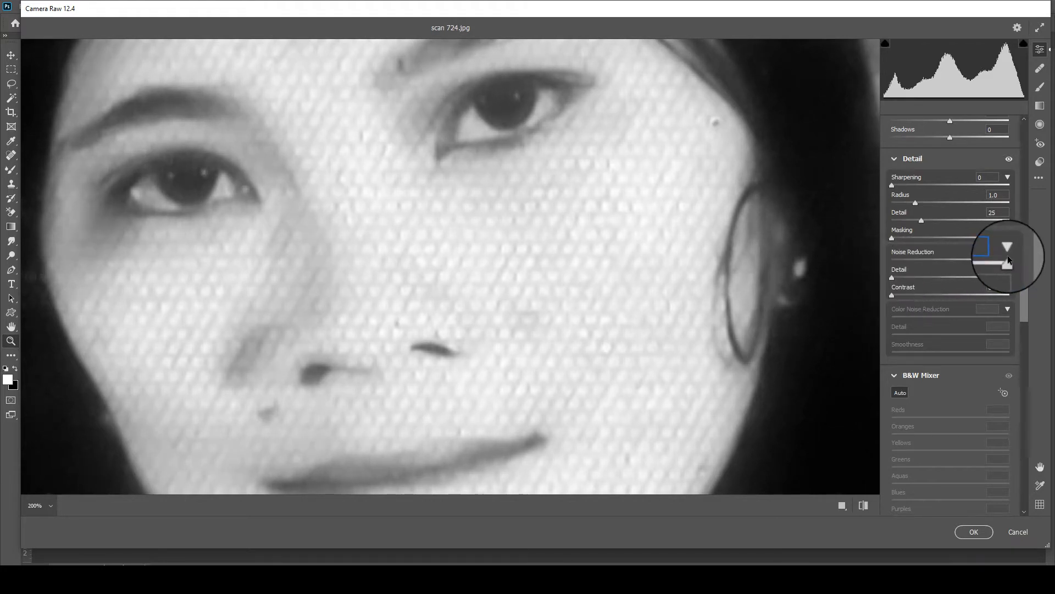
mouse_move(940, 262)
mouse_down()
mouse_move(1023, 252)
mouse_move(938, 263)
mouse_up()
key(Tab)
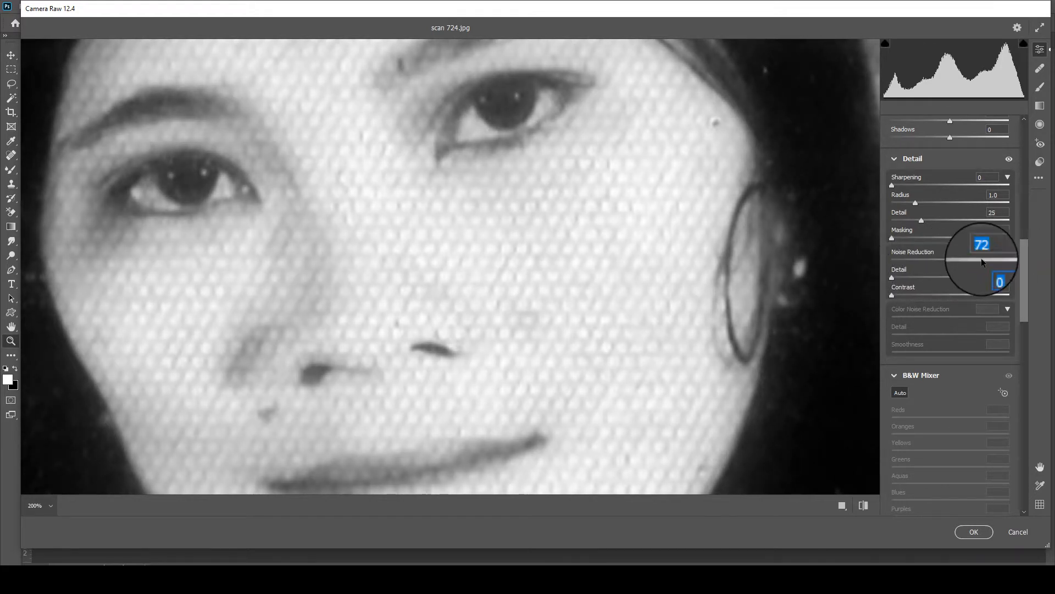
drag(963, 264, 959, 264)
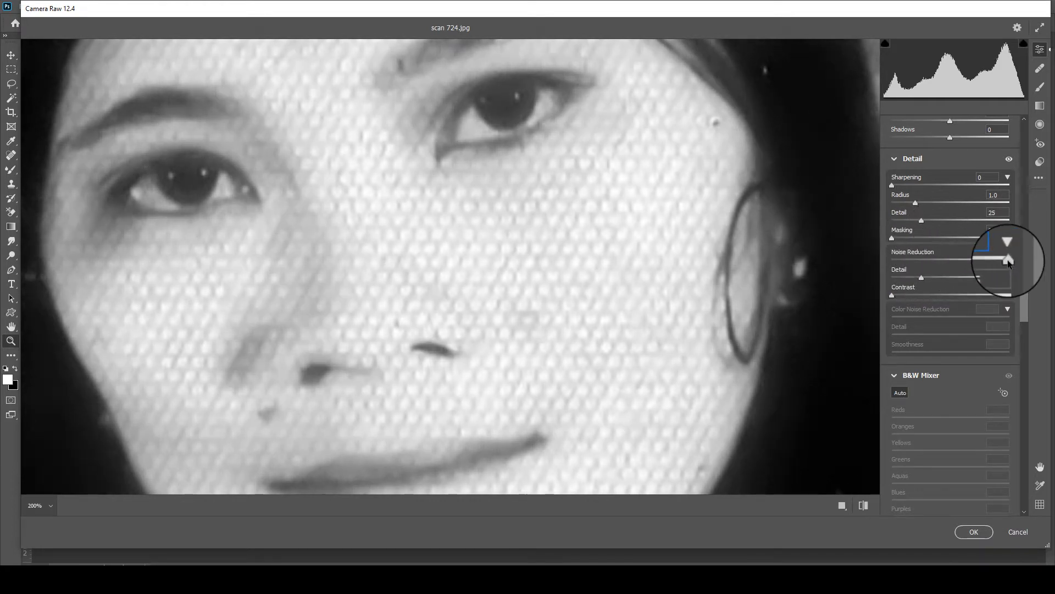
drag(1009, 261, 889, 278)
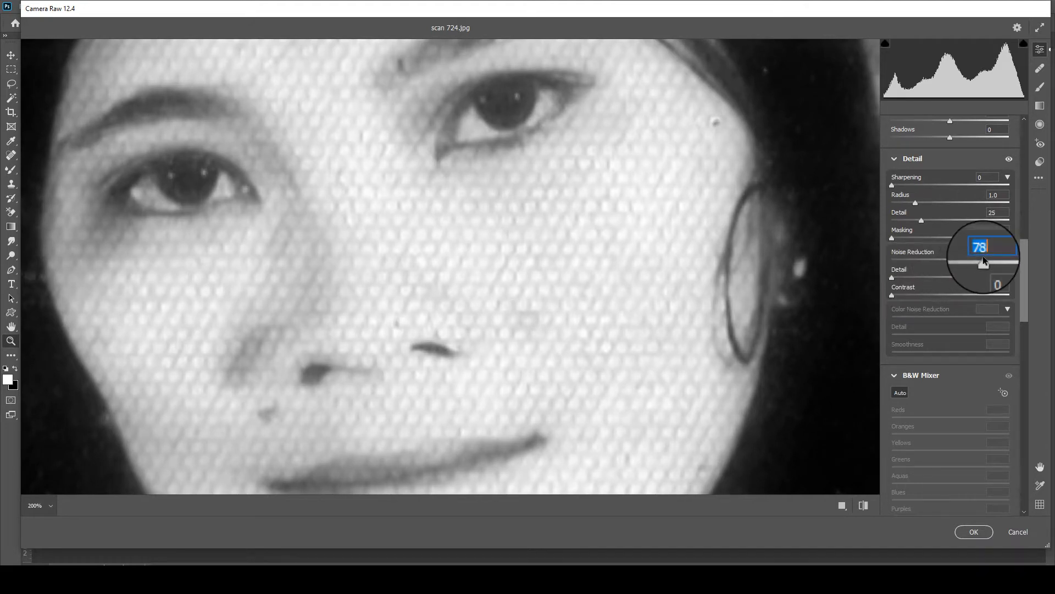
click(971, 531)
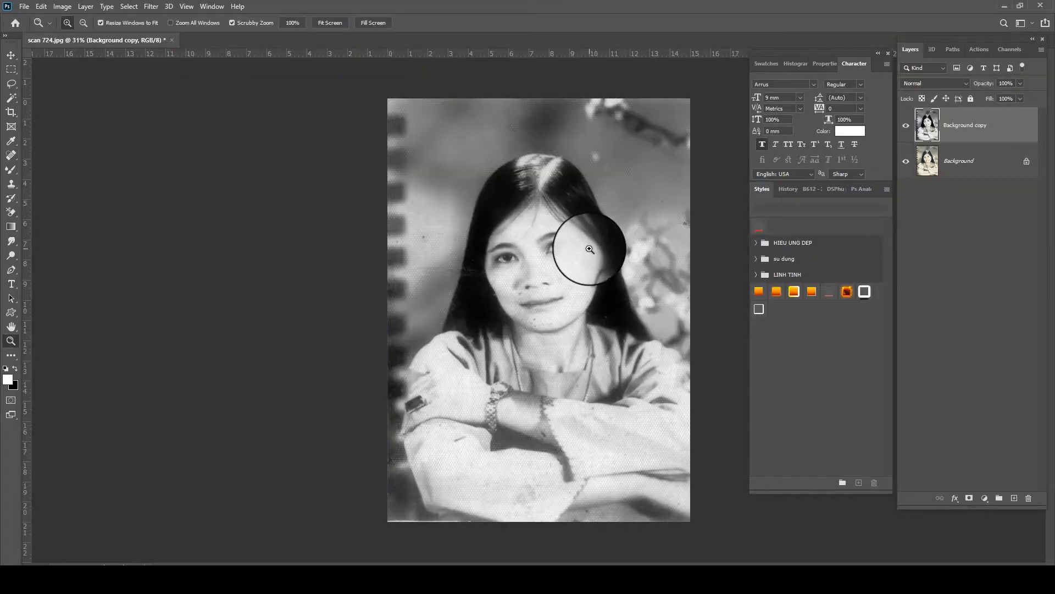
- Examine the face up close and compare the filtered copy with the original by toggling the Background copy layer's visibility
click(577, 245)
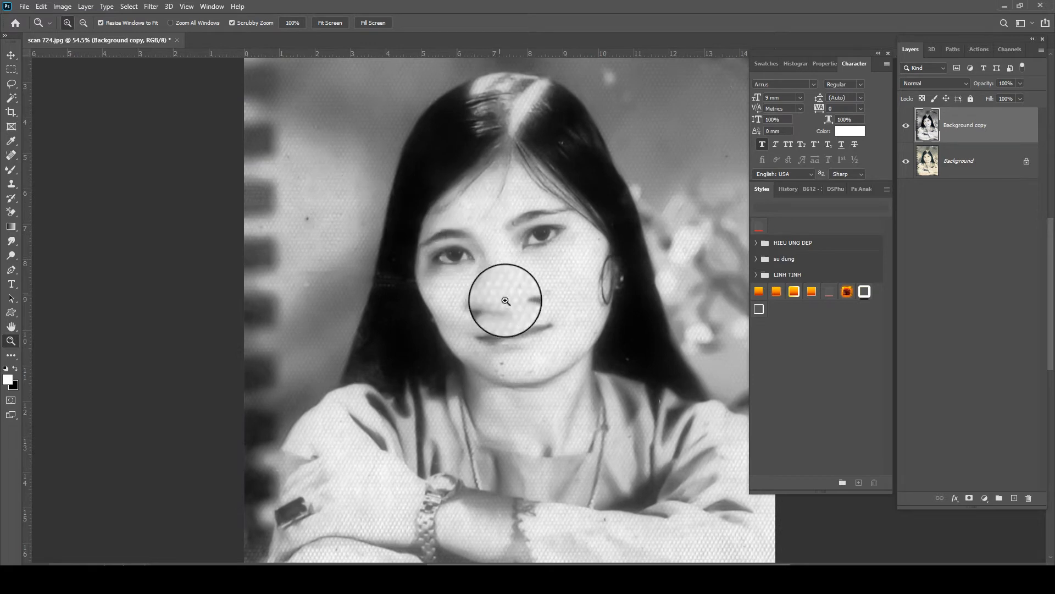
scroll(566, 252, up, 3)
scroll(404, 215, up, 1)
scroll(405, 216, down, 1)
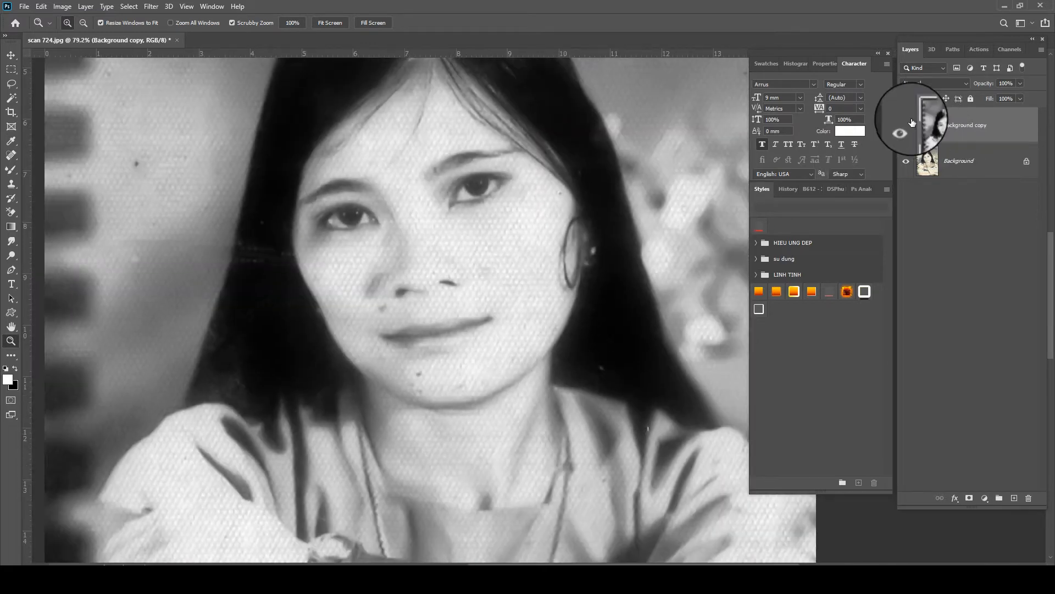
click(906, 126)
click(906, 125)
scroll(482, 212, down, 2)
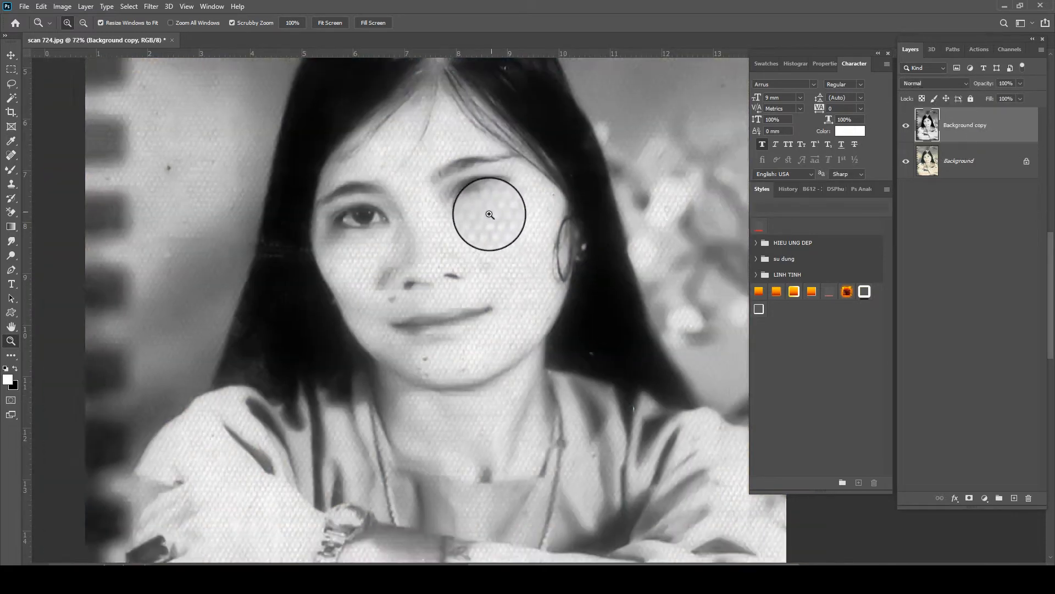
scroll(445, 297, up, 2)
- Set the Mixer Brush to Wet 10% and size 60, and start blending the dotted texture on the forehead
key(b)
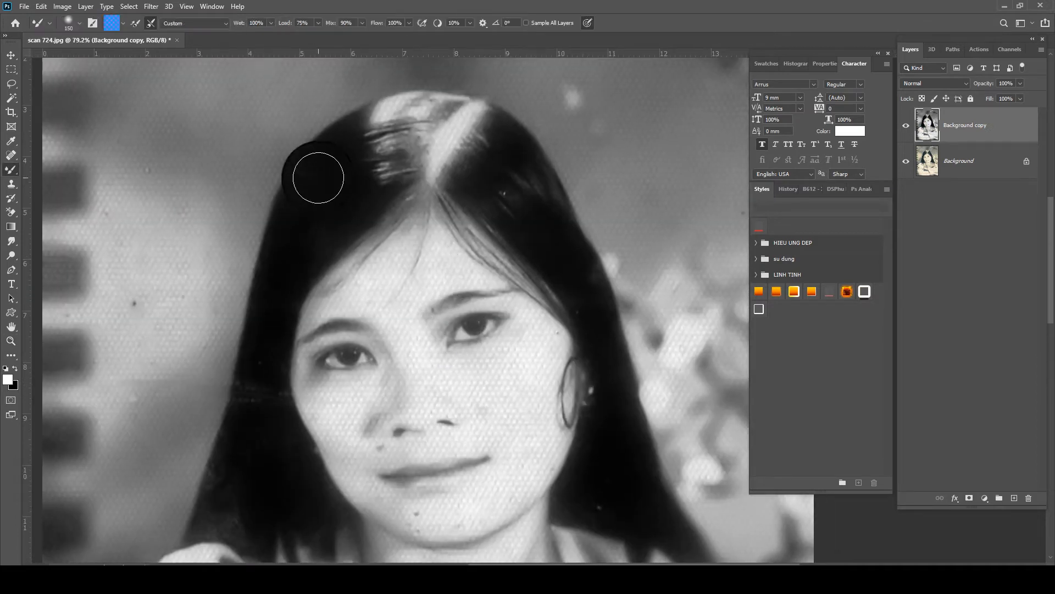
scroll(399, 269, up, 1)
key(1)
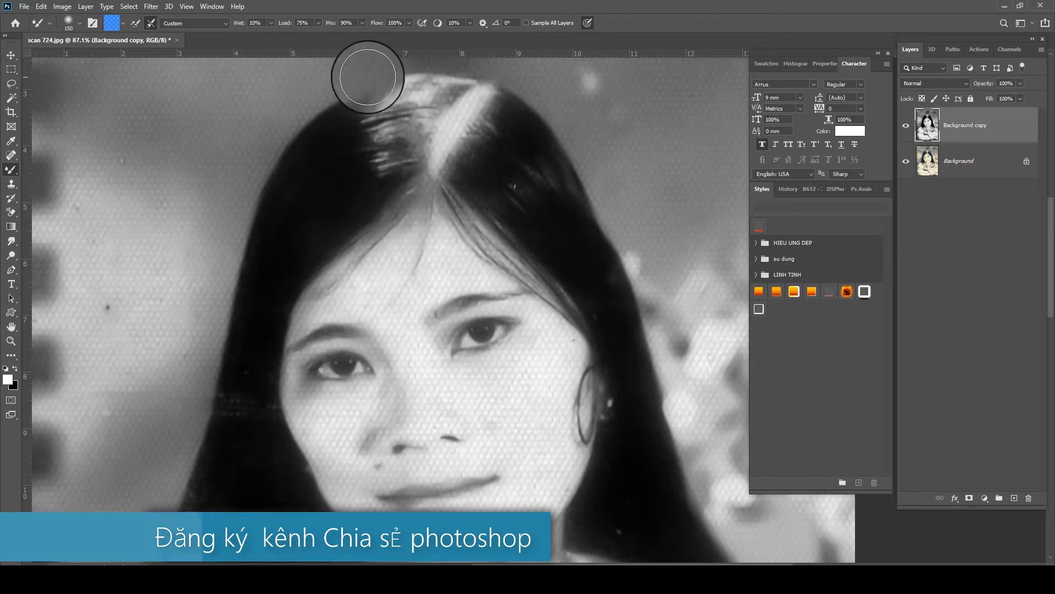
drag(388, 216, 428, 275)
key(bracketleft)
key(bracketleft)
key(bracketleft)
key(bracketleft)
key(bracketleft)
key(bracketleft)
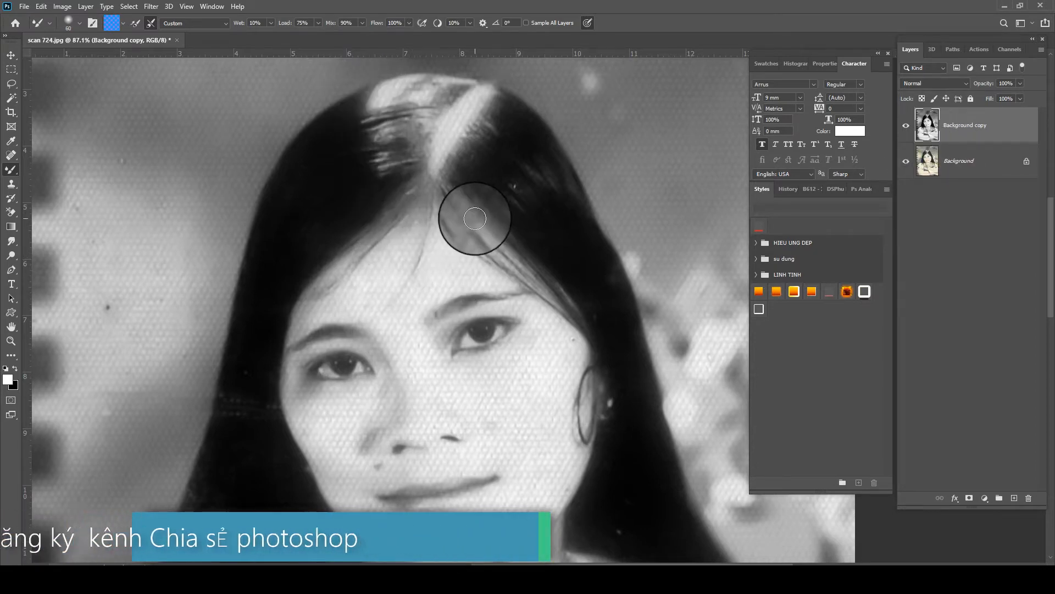
- Smooth the dotted texture across the forehead and above the eyebrows with Mixer Brush strokes, reducing the brush size to 50
scroll(446, 273, up, 2)
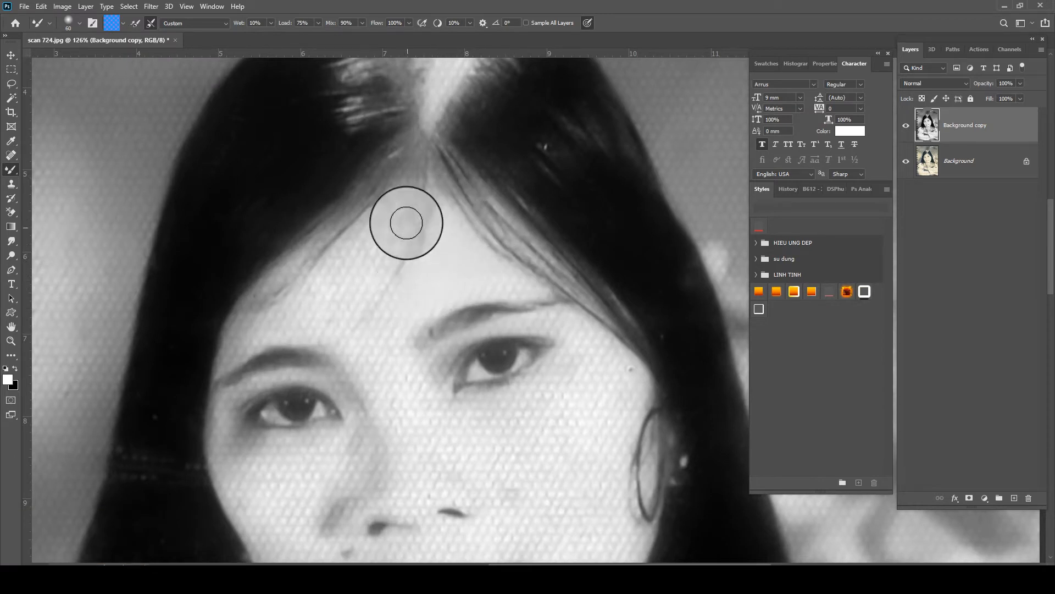
mouse_move(382, 221)
mouse_down()
mouse_move(343, 300)
mouse_move(303, 309)
mouse_move(361, 237)
mouse_move(309, 287)
mouse_move(349, 238)
mouse_move(298, 281)
mouse_move(320, 243)
mouse_move(231, 342)
mouse_move(322, 231)
mouse_move(304, 269)
mouse_move(239, 333)
mouse_move(356, 329)
mouse_move(293, 336)
mouse_move(313, 312)
mouse_move(354, 302)
mouse_move(373, 315)
mouse_move(419, 223)
mouse_move(391, 303)
mouse_up()
drag(305, 325, 279, 327)
key(bracketleft)
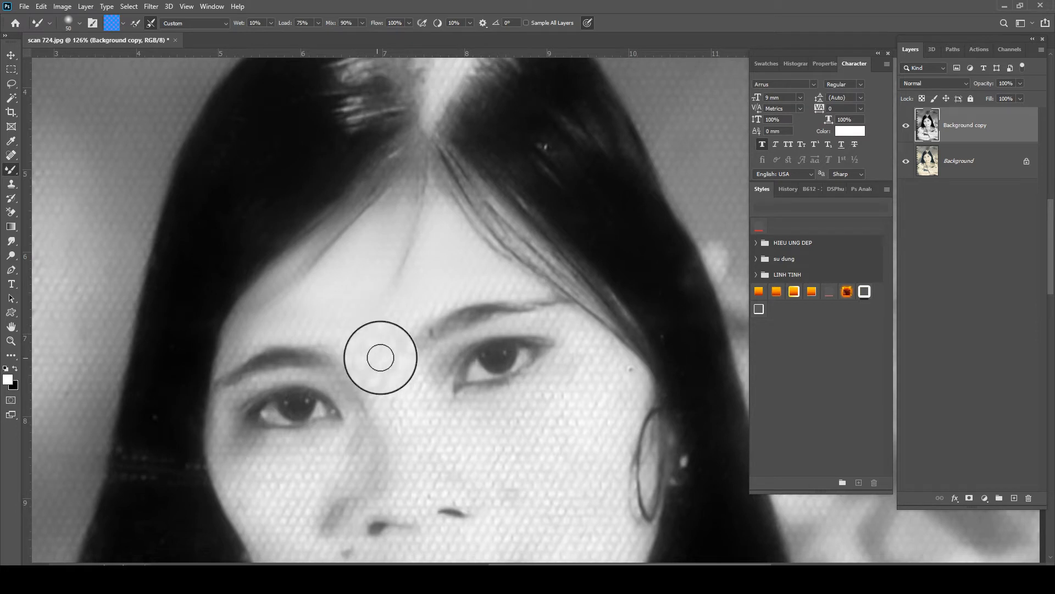
mouse_move(485, 280)
mouse_down()
mouse_move(526, 289)
mouse_move(511, 290)
mouse_up()
key(bracketleft)
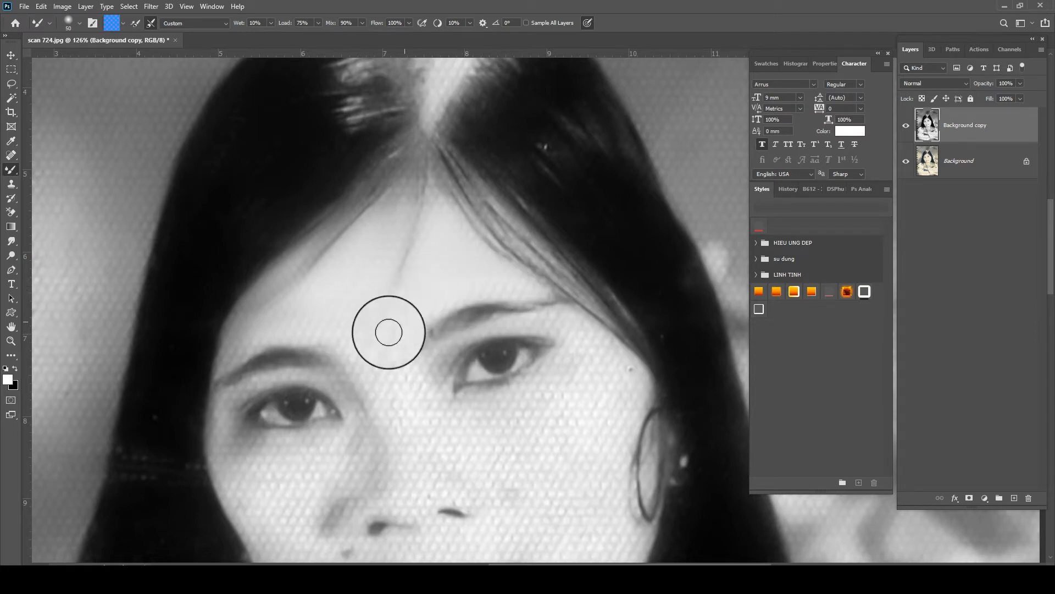
mouse_move(306, 333)
mouse_down()
mouse_move(273, 330)
mouse_move(251, 349)
mouse_up()
- Blend the skin around the image-left eye and along the side of the nose with the Mixer Brush at size 45
key(bracketleft)
mouse_move(342, 396)
mouse_down()
mouse_move(308, 368)
mouse_move(258, 384)
mouse_move(230, 411)
mouse_up()
drag(356, 392, 366, 463)
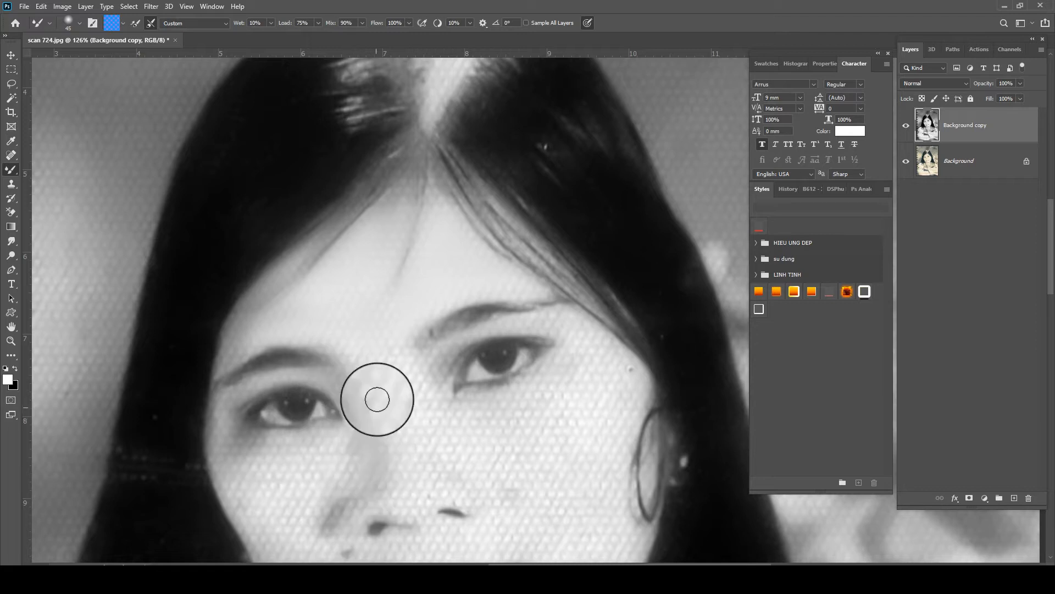
drag(362, 358, 373, 387)
- Smooth the skin from between the eyebrows to below the image-right eye with the Mixer Brush, ending at size 60
key(bracketright)
mouse_move(381, 346)
mouse_down()
mouse_move(396, 411)
mouse_move(416, 420)
mouse_move(410, 396)
mouse_move(417, 444)
mouse_move(428, 404)
mouse_move(392, 381)
mouse_move(401, 416)
mouse_move(430, 425)
mouse_move(478, 415)
mouse_move(456, 346)
mouse_move(439, 370)
mouse_move(442, 351)
mouse_move(458, 364)
mouse_move(536, 331)
mouse_move(460, 341)
mouse_move(496, 351)
mouse_move(573, 301)
mouse_move(487, 345)
mouse_move(541, 317)
mouse_move(572, 341)
mouse_move(580, 281)
mouse_move(609, 337)
mouse_move(601, 361)
mouse_move(560, 399)
mouse_move(549, 353)
mouse_move(480, 361)
mouse_move(491, 402)
mouse_up()
key(bracketright)
key(bracketright)
key(bracketright)
key(bracketleft)
key(bracketleft)
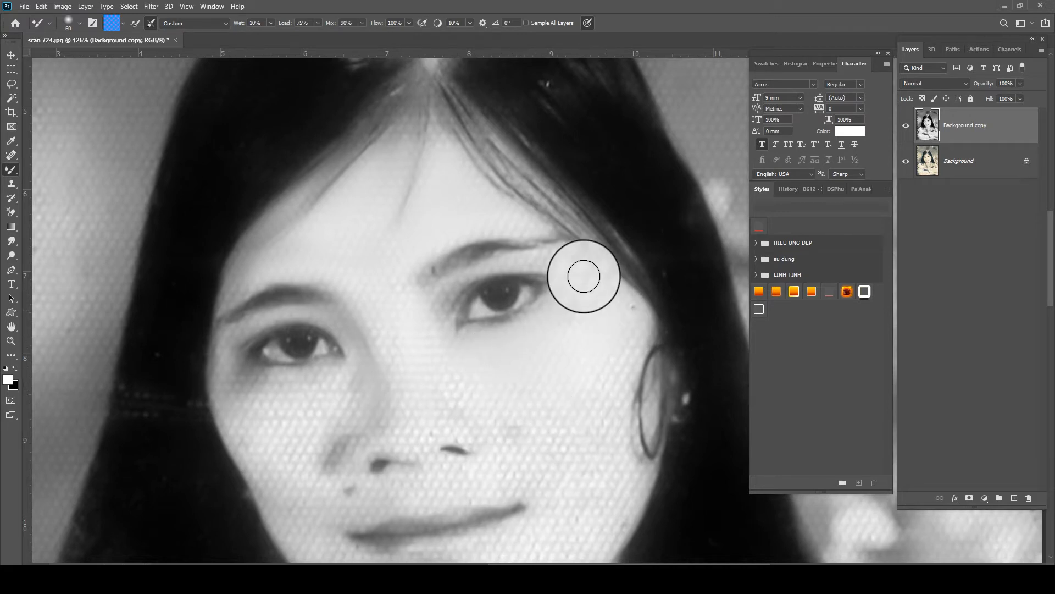
key(bracketleft)
key(bracketleft)
mouse_move(584, 276)
mouse_down()
mouse_move(541, 259)
mouse_move(630, 317)
mouse_move(608, 282)
mouse_move(563, 260)
mouse_move(521, 260)
mouse_up()
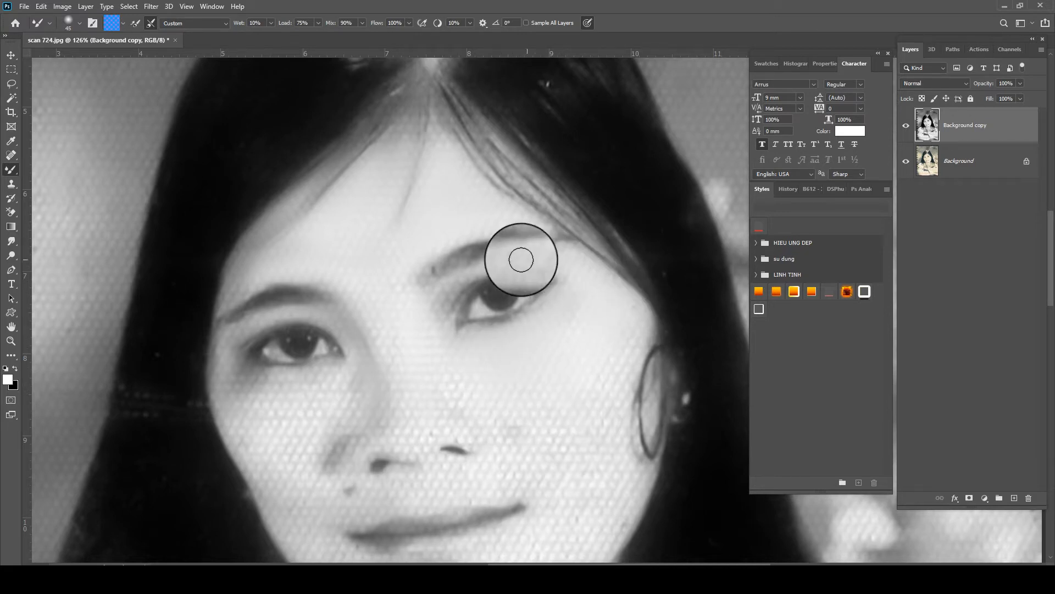
key(ctrl+z)
- Smooth the dotted texture on the image-right cheek up to the temple with the Mixer Brush at size 70
key(bracketright)
key(bracketright)
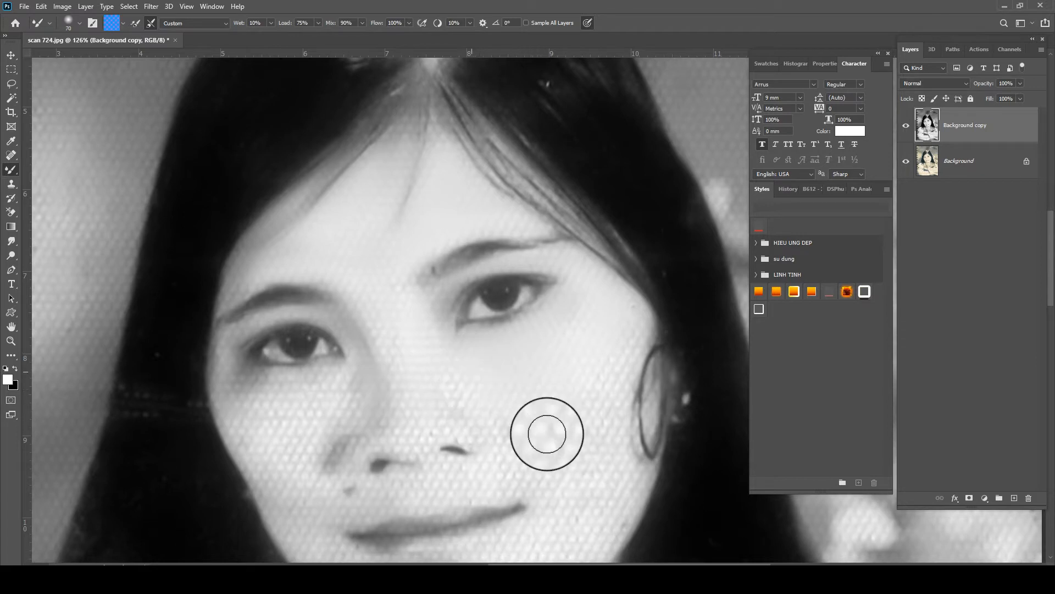
drag(610, 366, 635, 313)
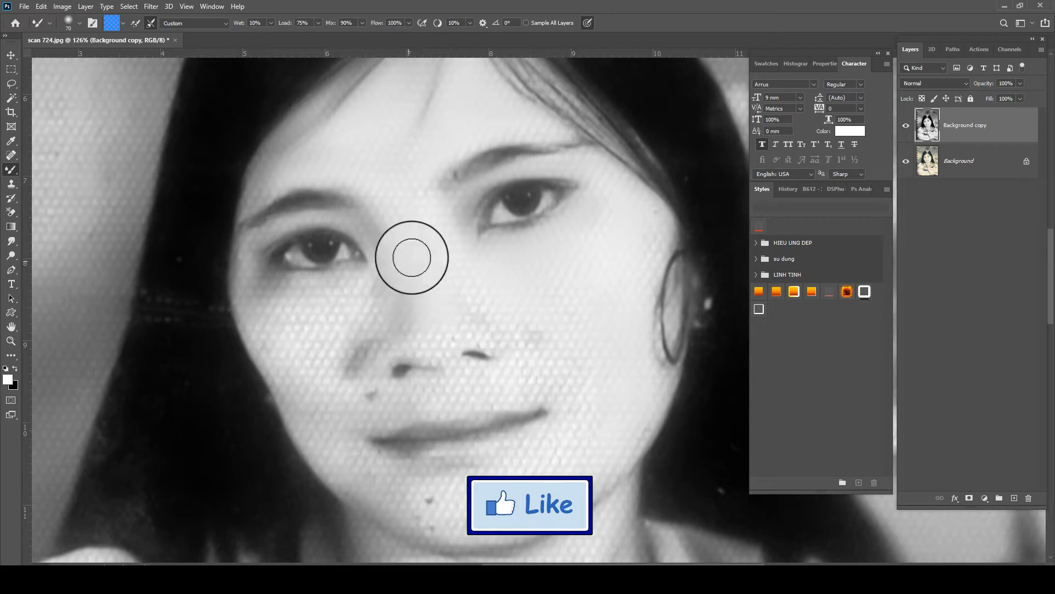
- Smooth the dotted texture beside the image-left eye and across the cheek below it with the Mixer Brush, ending at size 60
key(bracketleft)
key(bracketleft)
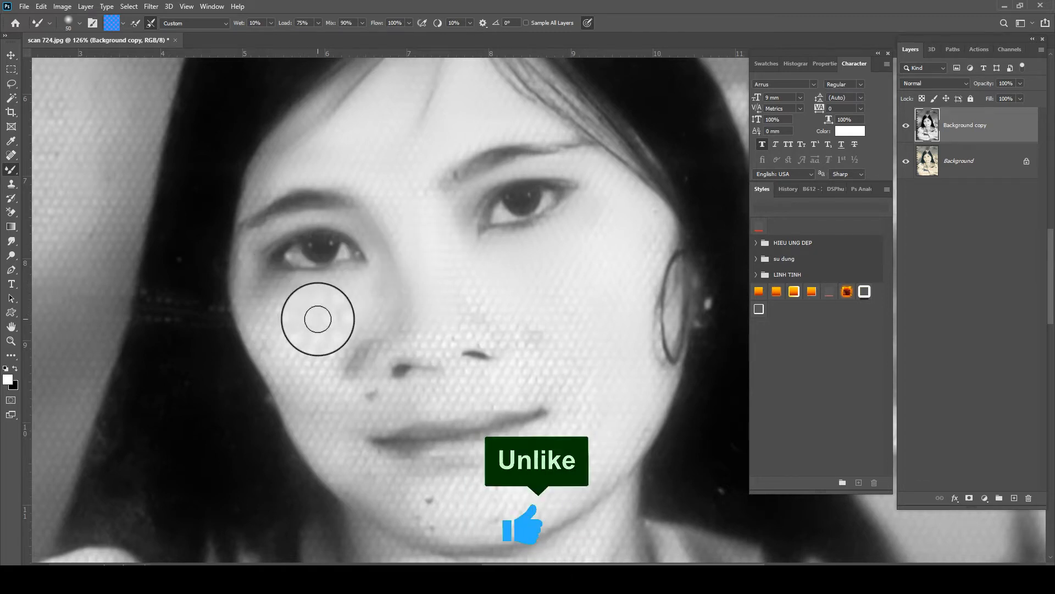
key(bracketleft)
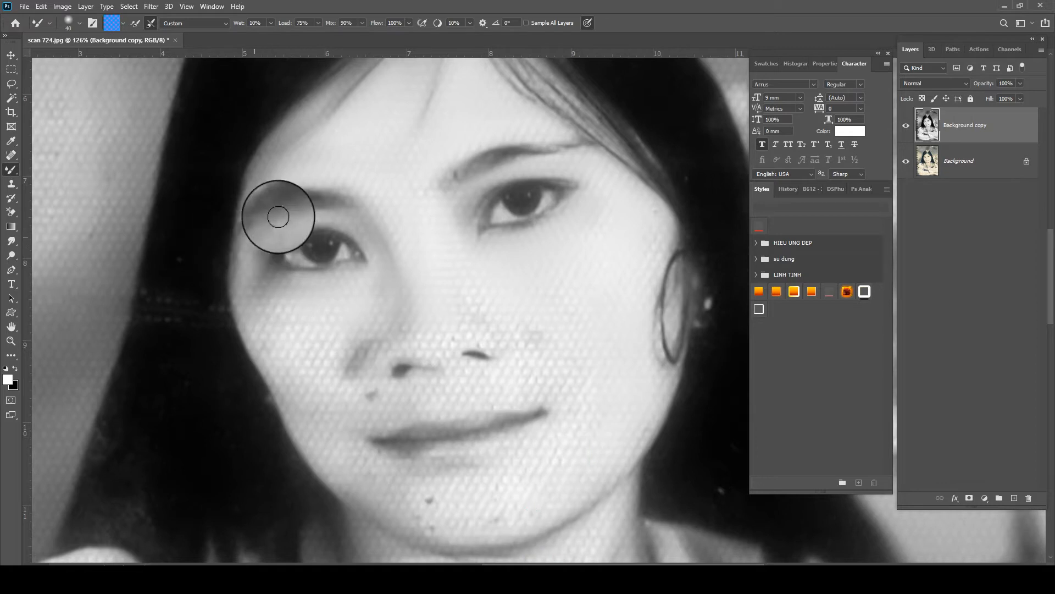
key(bracketright)
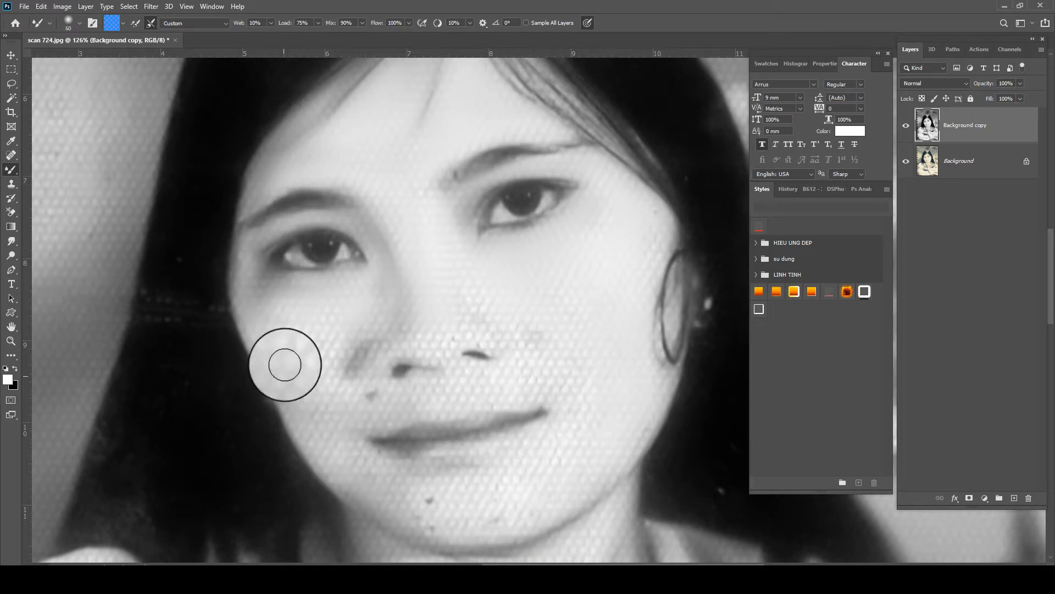
key(bracketright)
key(bracketright)
mouse_move(346, 301)
mouse_down()
mouse_move(390, 293)
mouse_move(324, 361)
mouse_move(323, 390)
mouse_move(283, 337)
mouse_move(298, 321)
mouse_move(282, 344)
mouse_up()
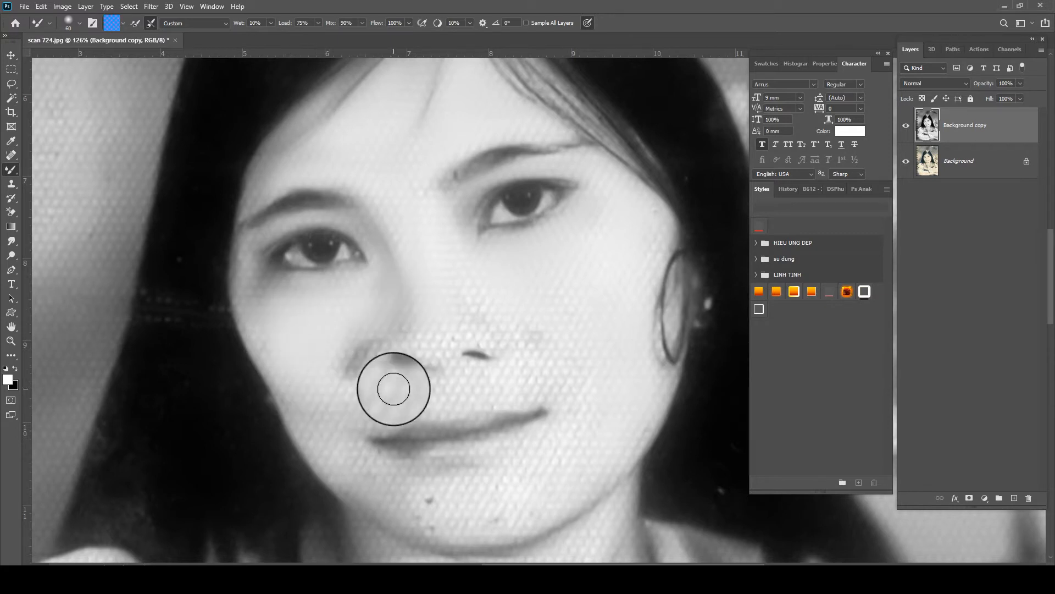
- Blend the skin between the nose and the upper lip with the Mixer Brush at size 50
key(bracketleft)
mouse_move(357, 400)
mouse_down()
mouse_move(510, 392)
mouse_move(439, 394)
mouse_up()
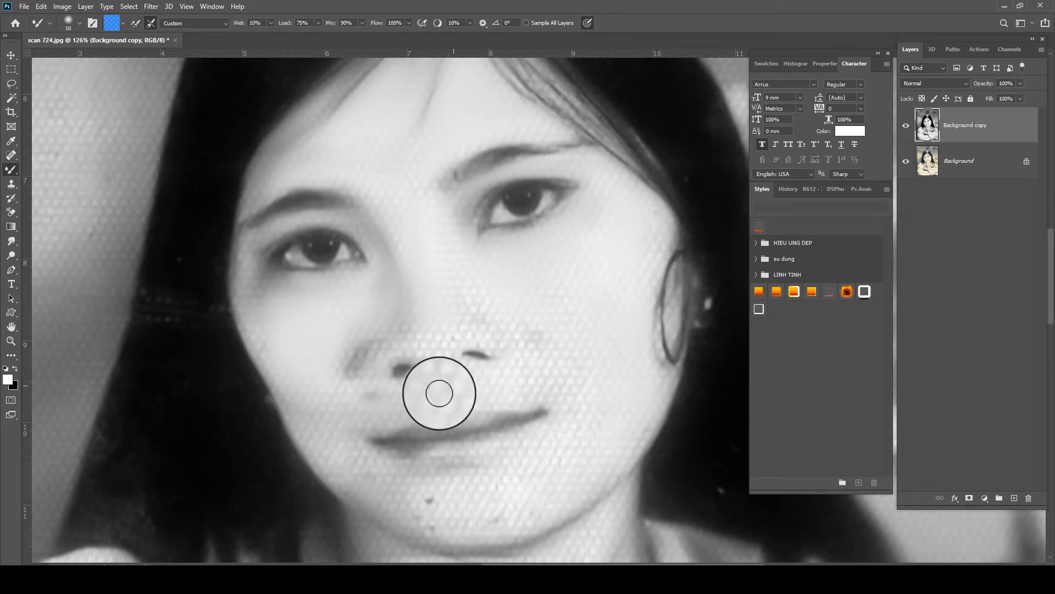
key(bracketleft)
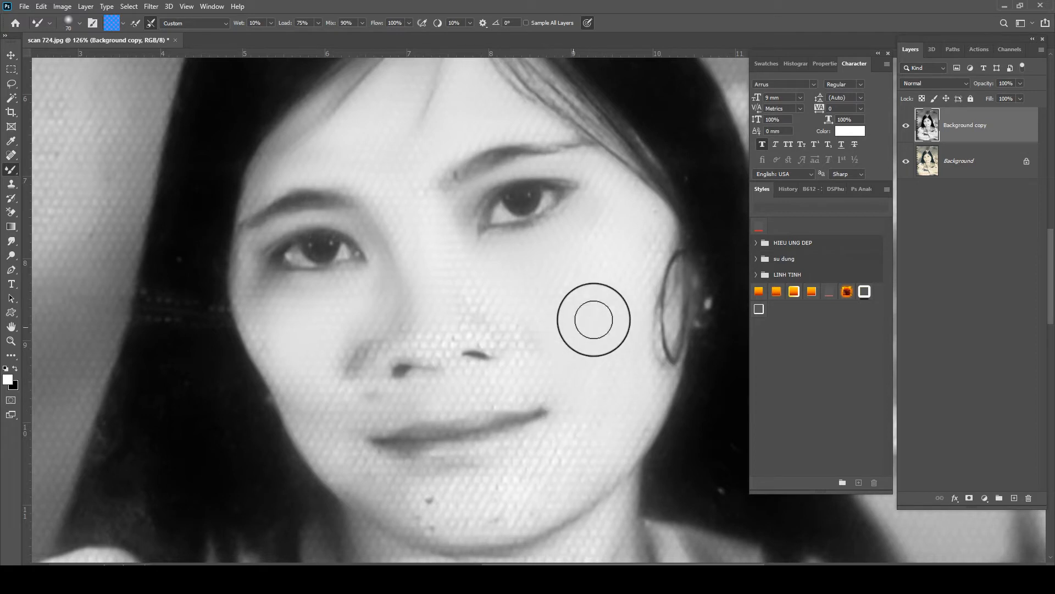
- Smooth the image-right cheek beside the mouth and nose with the Mixer Brush at size 60
key(bracketleft)
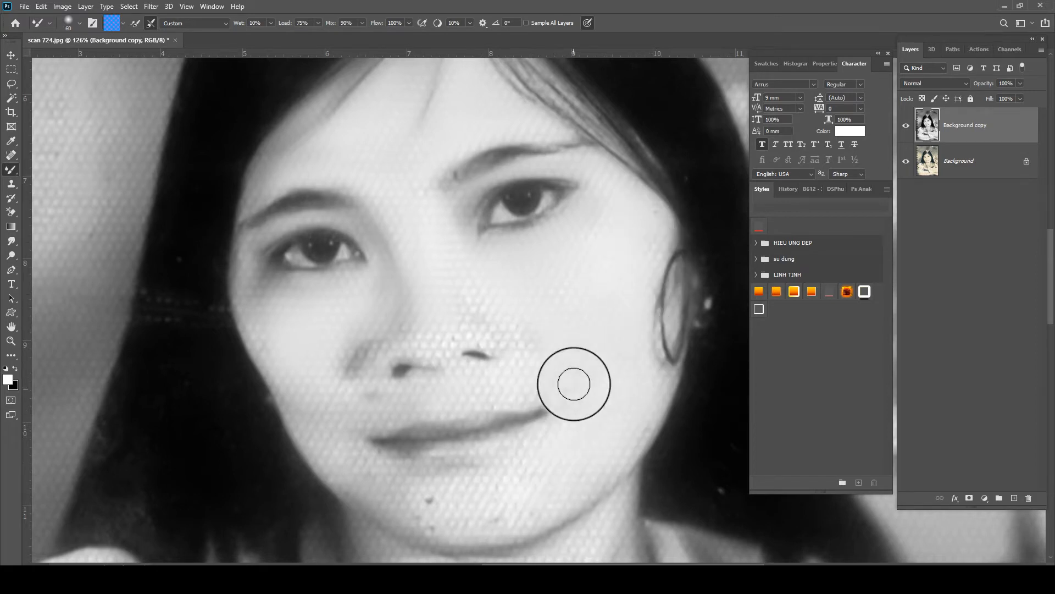
drag(536, 436, 565, 277)
mouse_move(543, 356)
mouse_down()
mouse_move(512, 355)
mouse_move(510, 373)
mouse_move(462, 347)
mouse_move(532, 322)
mouse_move(486, 324)
mouse_move(549, 310)
mouse_move(407, 330)
mouse_up()
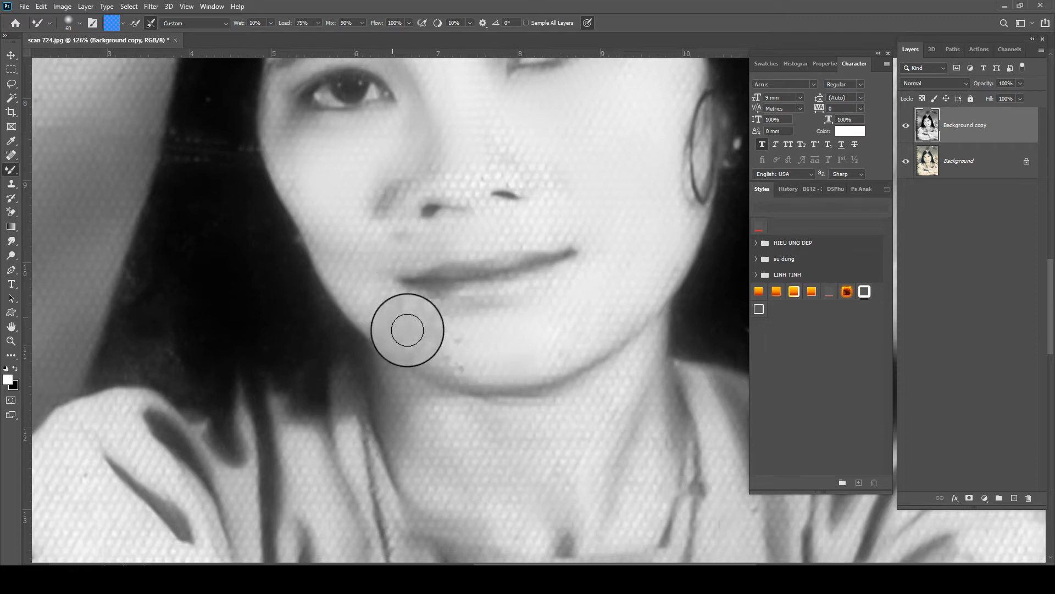
- Smooth the dotted texture along both sides of the jaw and across the chin with the Mixer Brush at size 60
mouse_move(333, 241)
mouse_down()
mouse_move(347, 284)
mouse_move(332, 257)
mouse_move(352, 286)
mouse_move(466, 351)
mouse_move(400, 309)
mouse_move(465, 335)
mouse_up()
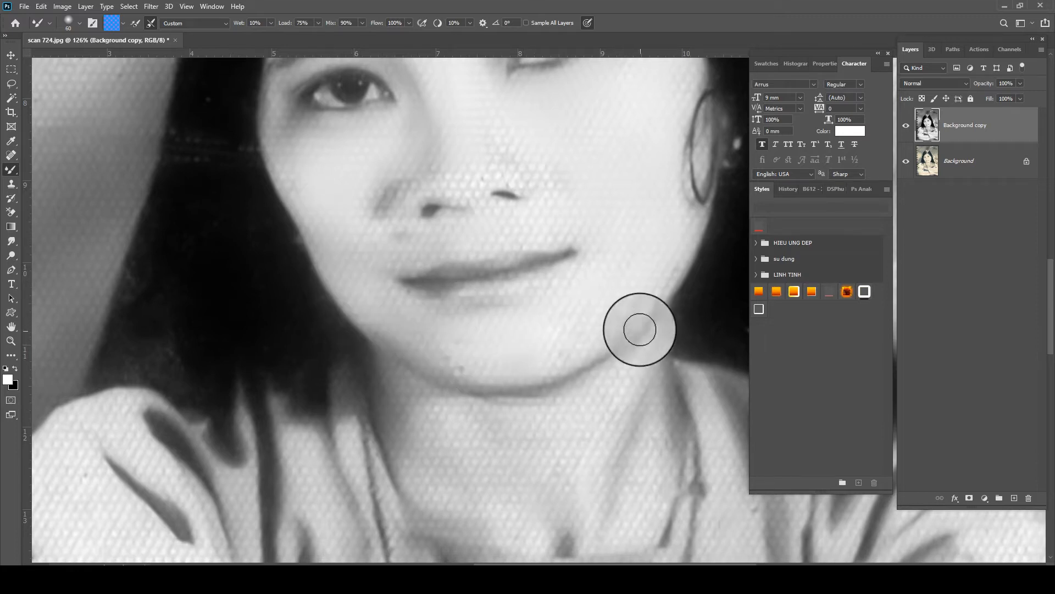
drag(640, 329, 618, 346)
mouse_move(656, 288)
mouse_down()
mouse_move(559, 366)
mouse_move(664, 276)
mouse_move(652, 303)
mouse_move(562, 331)
mouse_up()
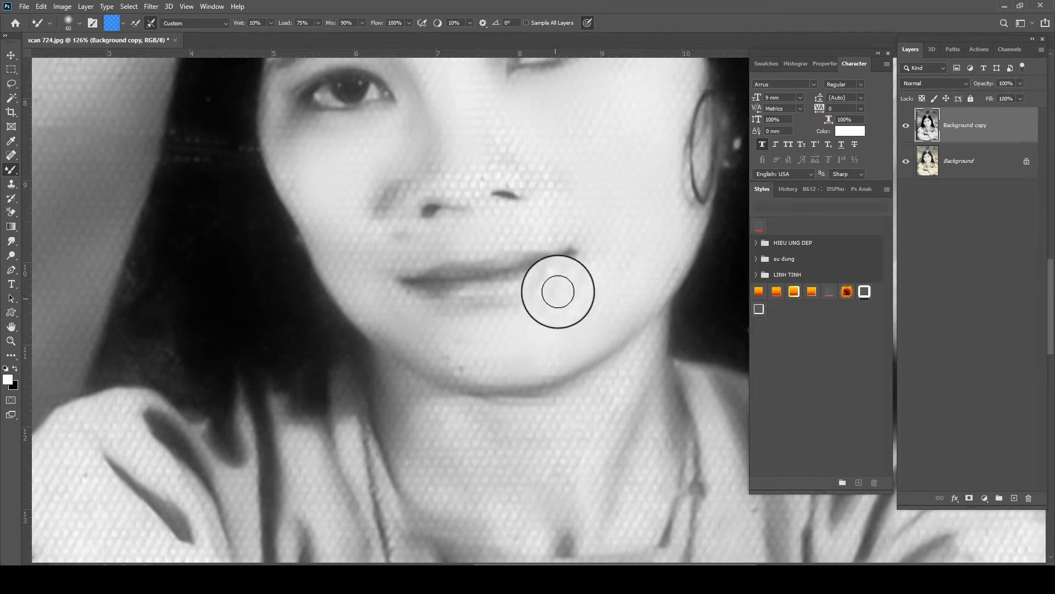
- Blend the skin from the mouth corner up around the nose with the Mixer Brush at size 45, undoing the last stroke
mouse_move(559, 296)
mouse_down()
mouse_move(500, 292)
mouse_move(544, 287)
mouse_move(541, 269)
mouse_move(458, 280)
mouse_move(585, 238)
mouse_move(532, 229)
mouse_move(460, 237)
mouse_move(433, 215)
mouse_move(382, 254)
mouse_move(425, 254)
mouse_move(413, 257)
mouse_move(475, 225)
mouse_move(464, 171)
mouse_move(460, 194)
mouse_move(495, 167)
mouse_up()
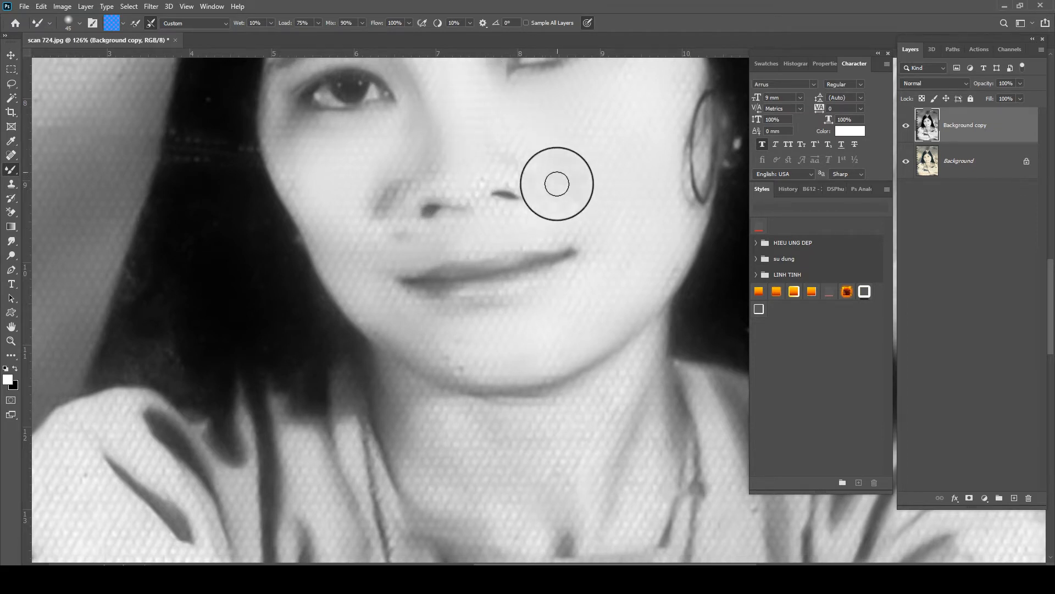
mouse_move(519, 208)
mouse_down()
mouse_move(385, 242)
mouse_move(394, 181)
mouse_move(382, 232)
mouse_move(435, 174)
mouse_up()
scroll(436, 175, down, 3)
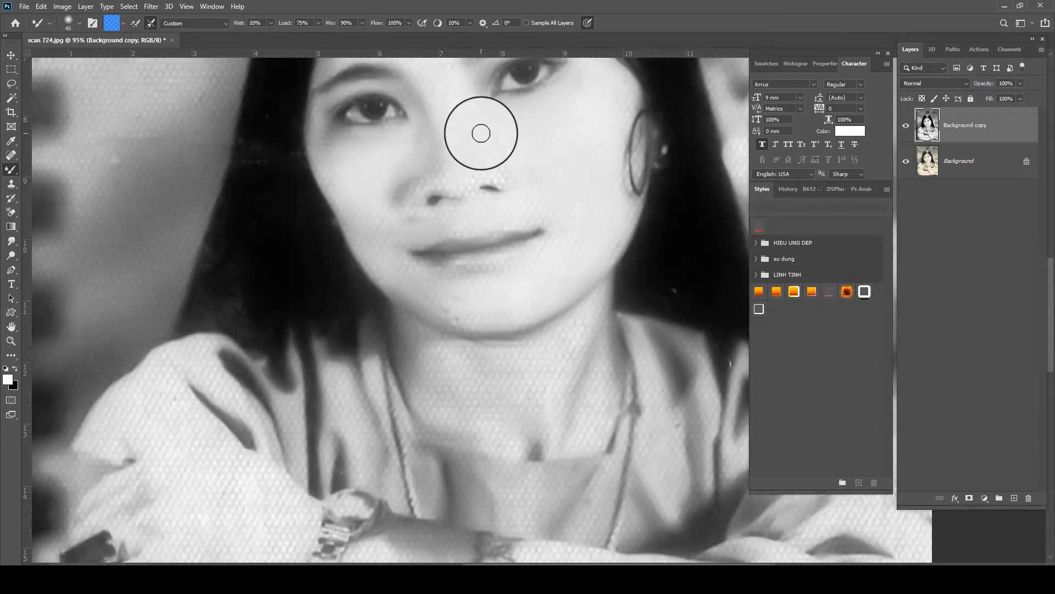
mouse_move(481, 133)
mouse_down()
mouse_move(429, 168)
mouse_move(406, 208)
mouse_move(440, 231)
mouse_move(441, 219)
mouse_move(464, 229)
mouse_move(523, 207)
mouse_up()
key(ctrl+z)
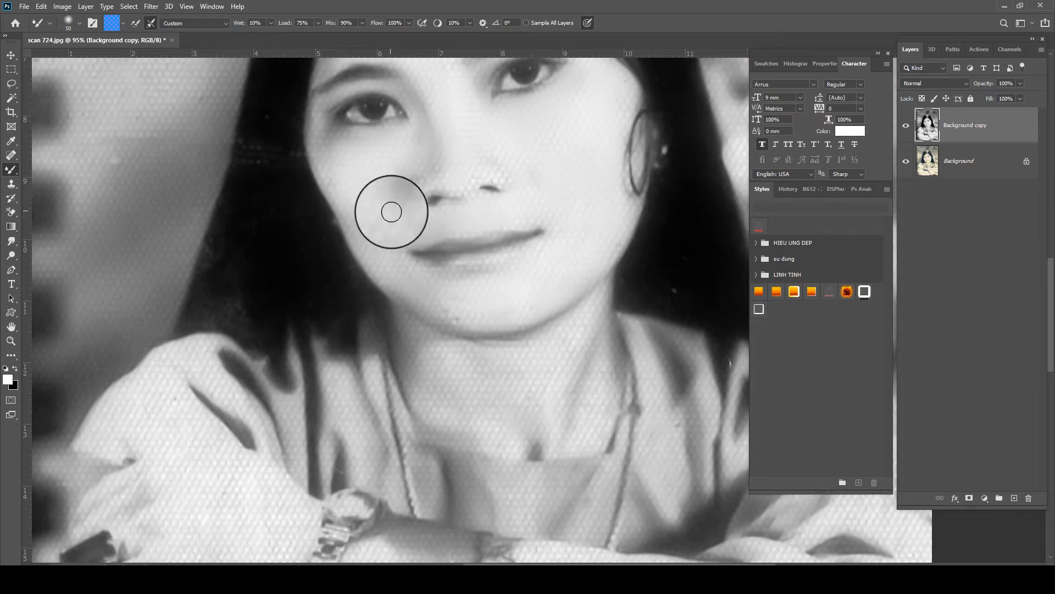
- Smooth the remaining texture around the mouth, chin and neck with the Mixer Brush at sizes 70 and 60
key(bracketright)
key(bracketright)
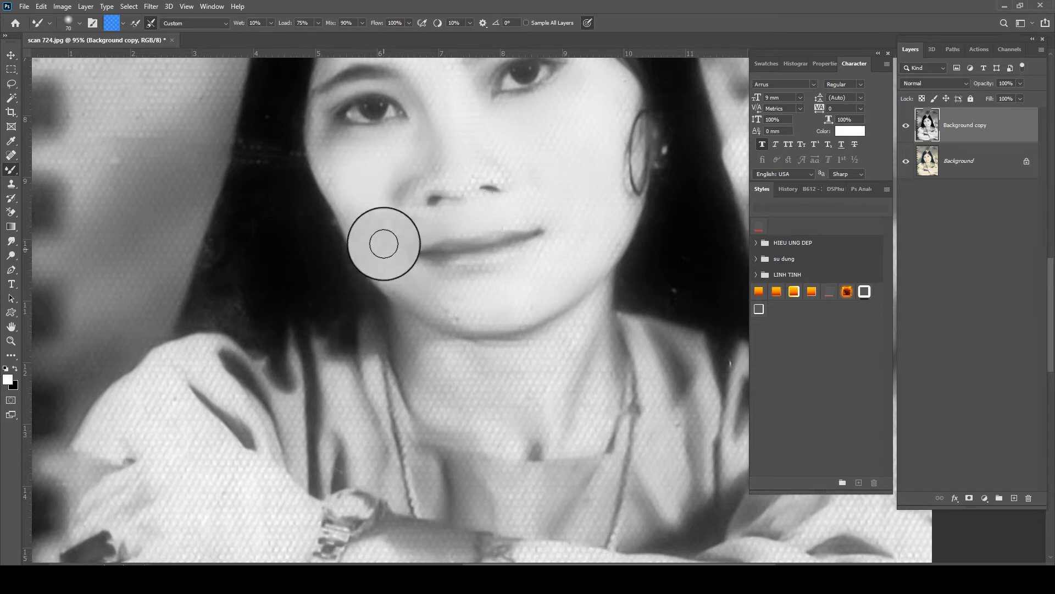
mouse_move(408, 264)
mouse_down()
mouse_move(434, 298)
mouse_move(482, 310)
mouse_move(448, 308)
mouse_move(570, 367)
mouse_move(564, 377)
mouse_move(581, 304)
mouse_move(566, 415)
mouse_move(576, 422)
mouse_move(592, 391)
mouse_move(564, 441)
mouse_move(549, 354)
mouse_move(575, 332)
mouse_move(526, 401)
mouse_move(532, 345)
mouse_move(427, 335)
mouse_move(405, 301)
mouse_move(499, 359)
mouse_move(459, 363)
mouse_move(450, 411)
mouse_move(412, 331)
mouse_move(505, 438)
mouse_move(500, 357)
mouse_move(447, 343)
mouse_move(527, 369)
mouse_move(586, 317)
mouse_move(468, 343)
mouse_move(484, 412)
mouse_move(533, 440)
mouse_move(521, 413)
mouse_move(594, 418)
mouse_move(608, 393)
mouse_move(601, 341)
mouse_move(594, 398)
mouse_move(606, 270)
mouse_move(547, 327)
mouse_move(496, 331)
mouse_move(546, 265)
mouse_move(498, 283)
mouse_move(449, 276)
mouse_move(487, 271)
mouse_move(550, 235)
mouse_move(528, 254)
mouse_move(447, 266)
mouse_move(435, 215)
mouse_move(454, 216)
mouse_move(478, 170)
mouse_move(508, 175)
mouse_move(522, 151)
mouse_move(513, 187)
mouse_move(492, 198)
mouse_move(479, 178)
mouse_move(424, 173)
mouse_move(437, 216)
mouse_move(460, 184)
mouse_move(450, 189)
mouse_move(554, 180)
mouse_up()
key(bracketright)
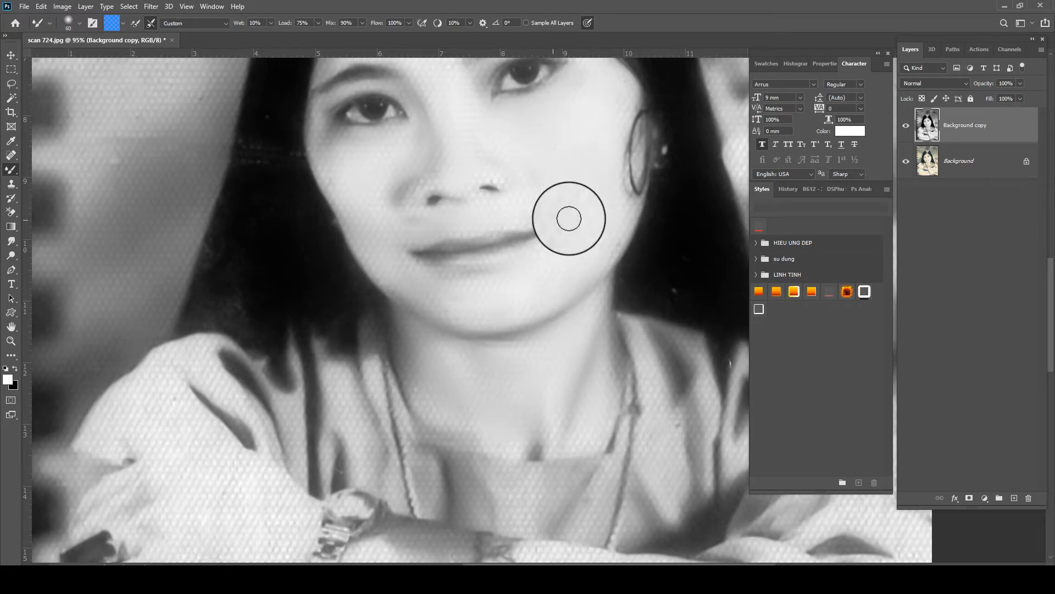
- Apply the Camera Raw filter to the Background copy layer with Noise Reduction 46 and noise Detail 7
scroll(569, 218, down, 2)
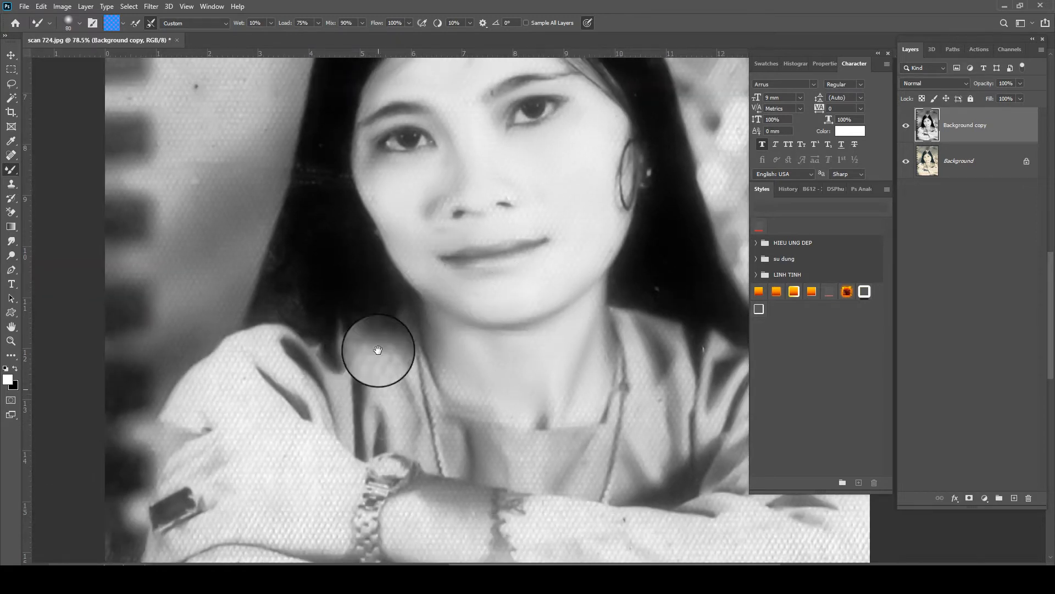
scroll(378, 349, down, 3)
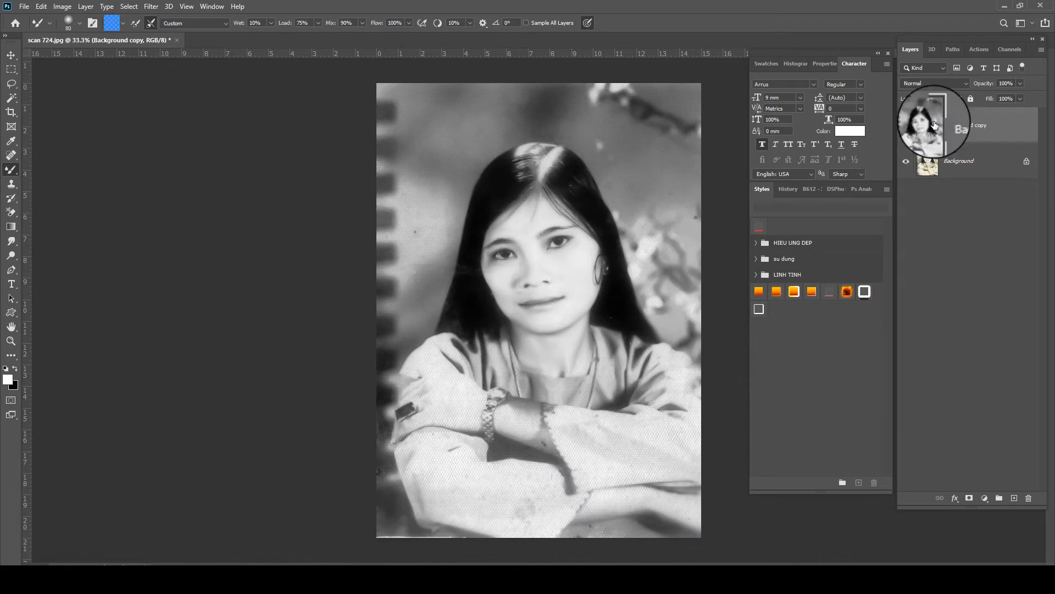
click(151, 7)
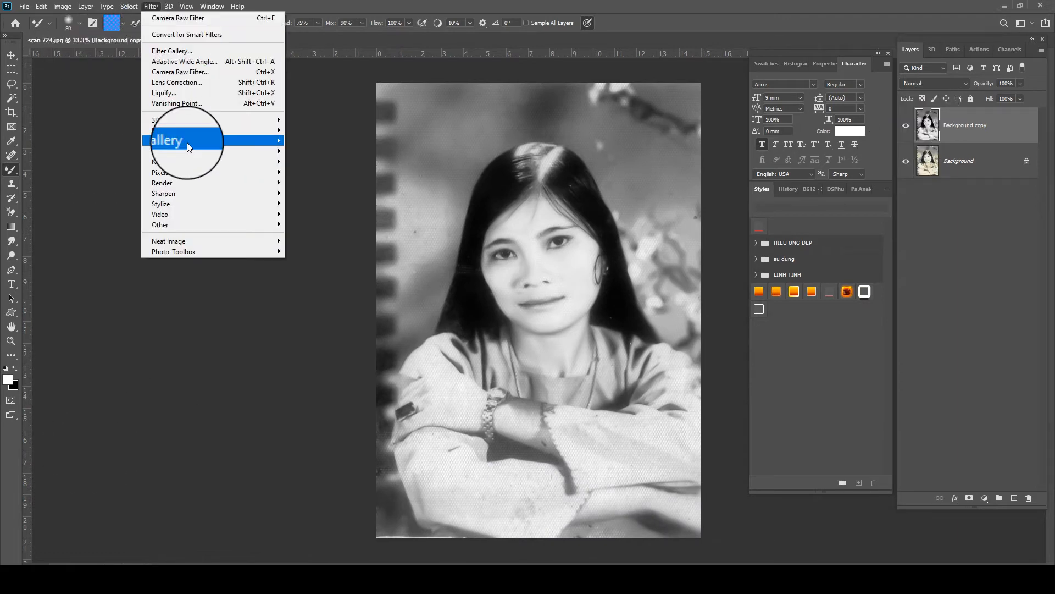
key(Escape)
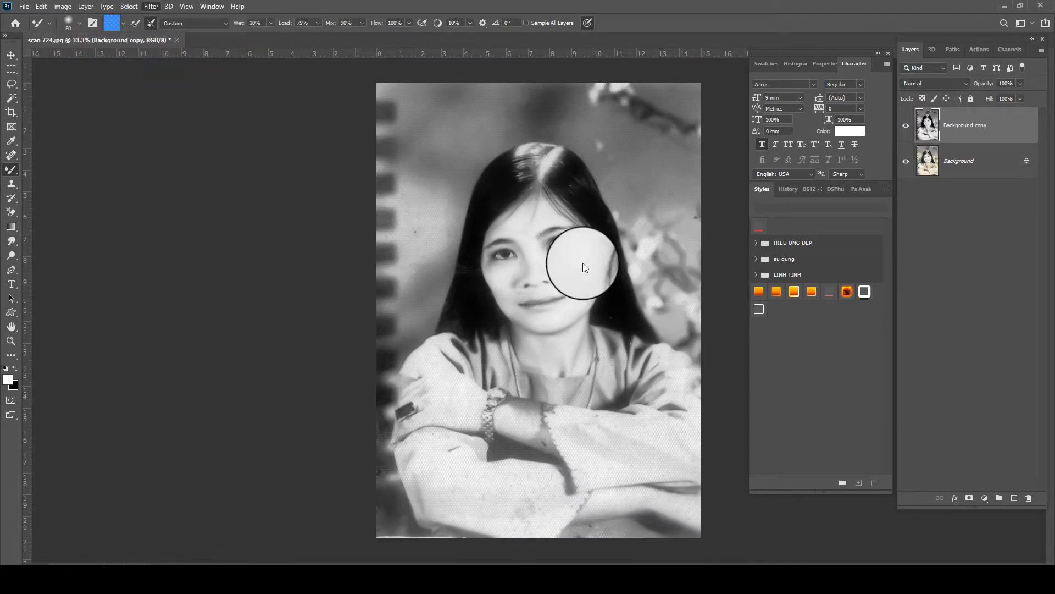
key(ctrl+shift+a)
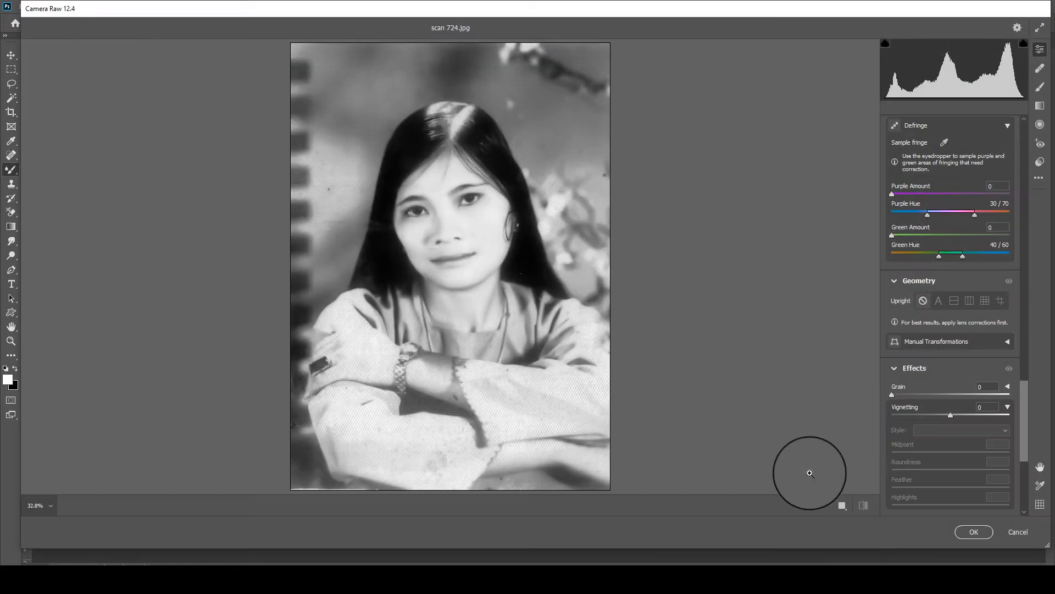
drag(1025, 381, 1023, 278)
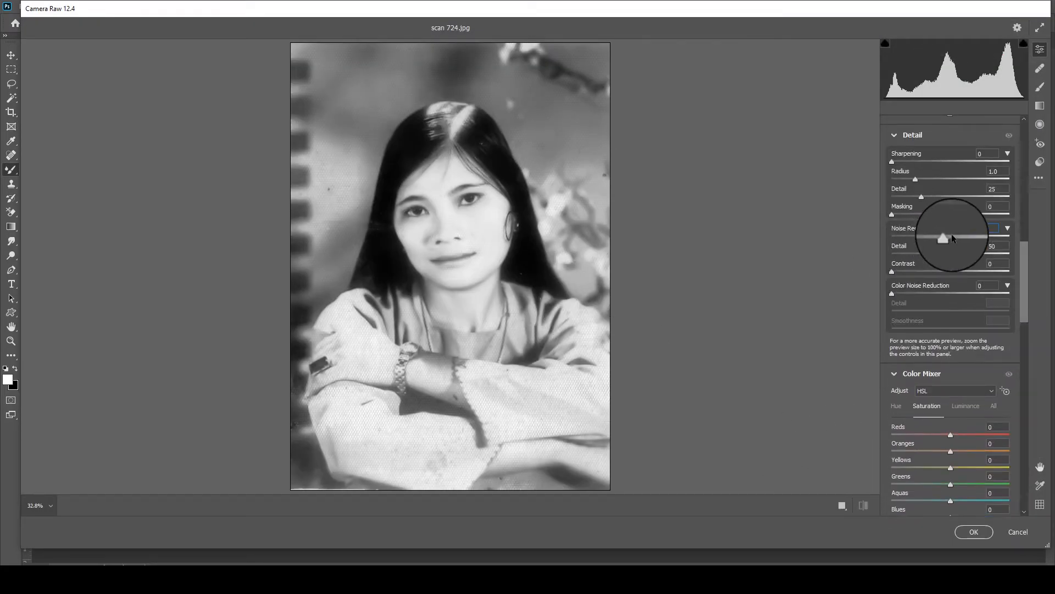
drag(911, 252, 902, 256)
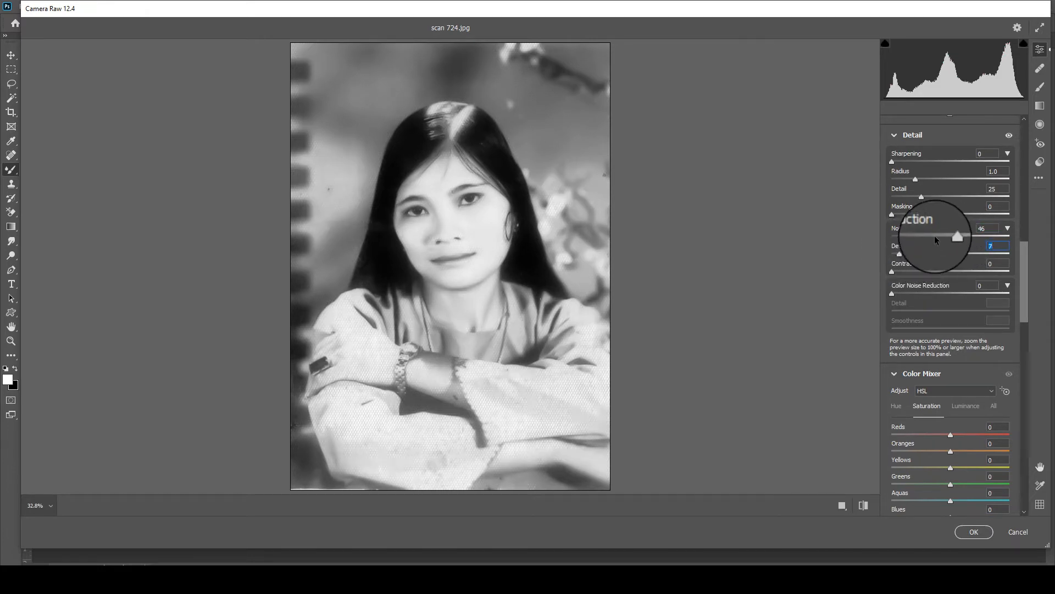
click(981, 536)
- Smooth the backdrop on the image-left side of the hair with the Mixer Brush, using sizes from 100 to 175
scroll(412, 306, up, 2)
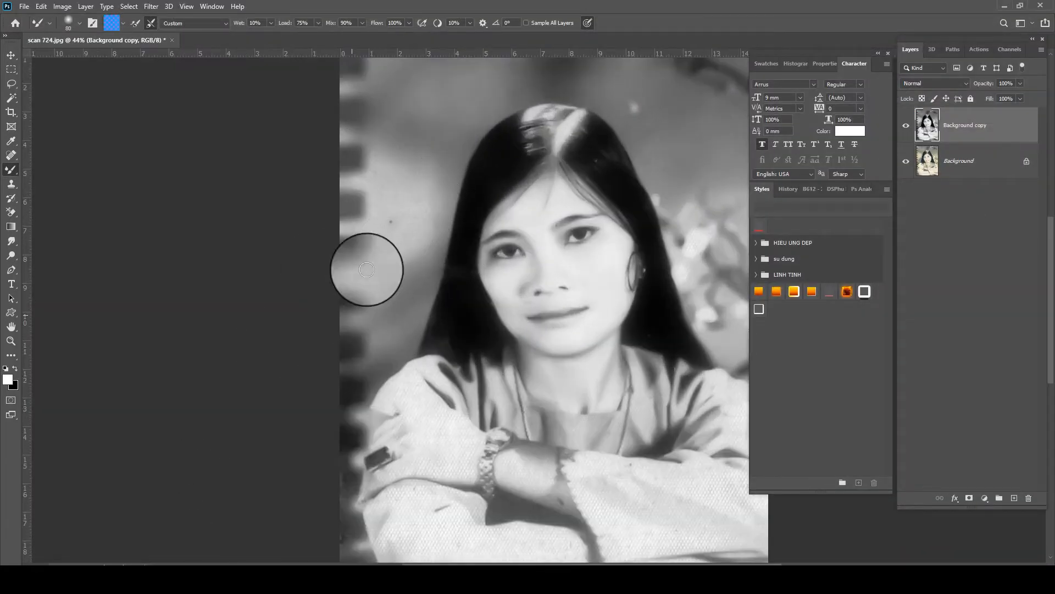
key(bracketright)
key(bracketright)
key(bracketright)
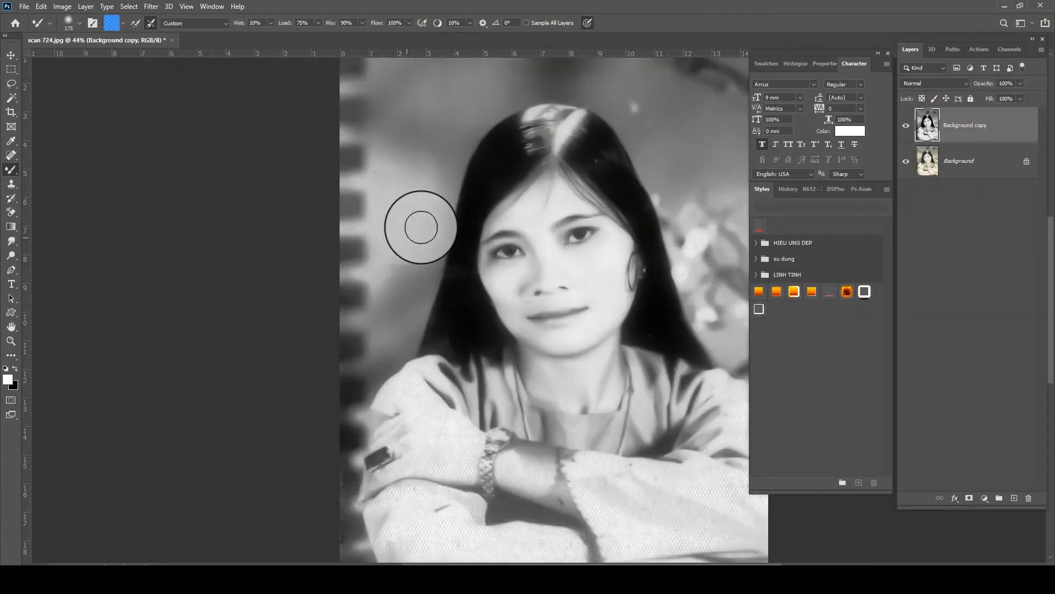
key(bracketleft)
key(bracketleft)
key(bracketleft)
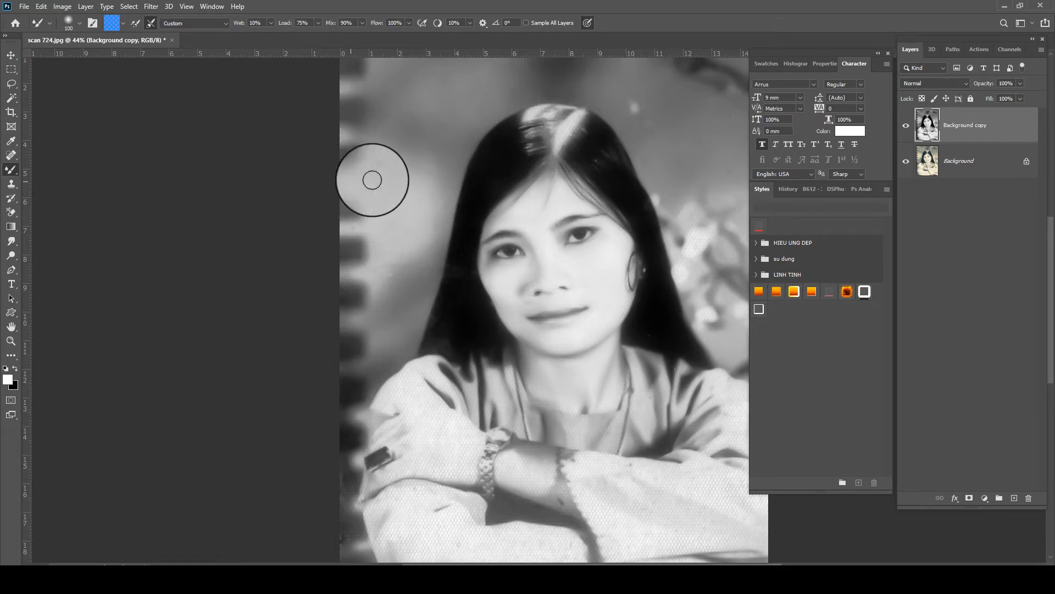
key(bracketright)
key(bracketright)
scroll(609, 294, up, 3)
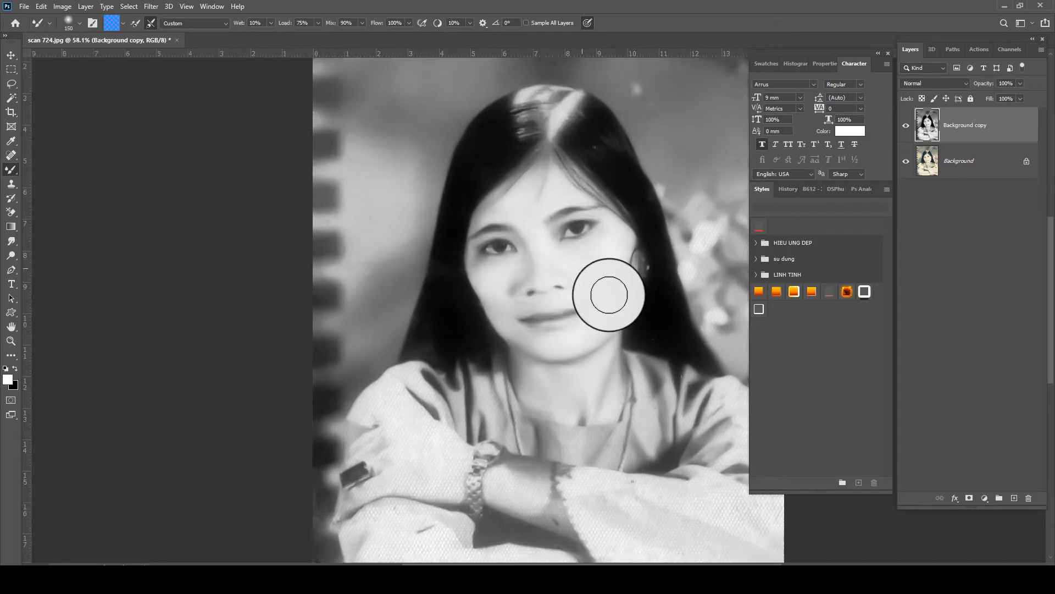
- Smooth the fabric texture on the image-right sleeve and shoulder with the Mixer Brush, going from size 150 down to 100
key(bracketleft)
key(bracketleft)
key(bracketleft)
key(bracketleft)
key(bracketright)
key(bracketright)
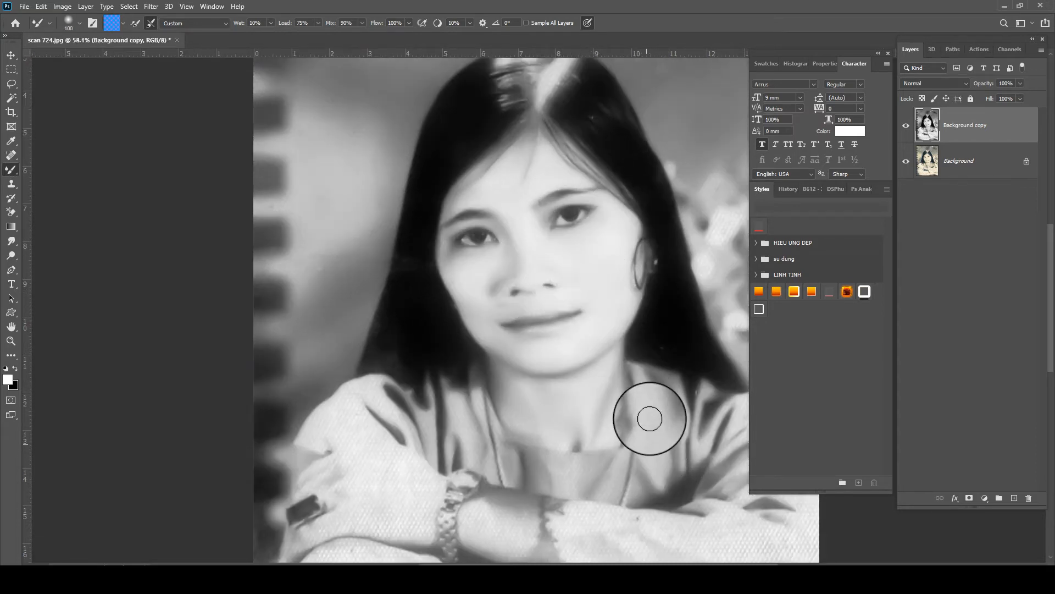
drag(650, 418, 596, 282)
key(bracketright)
key(bracketright)
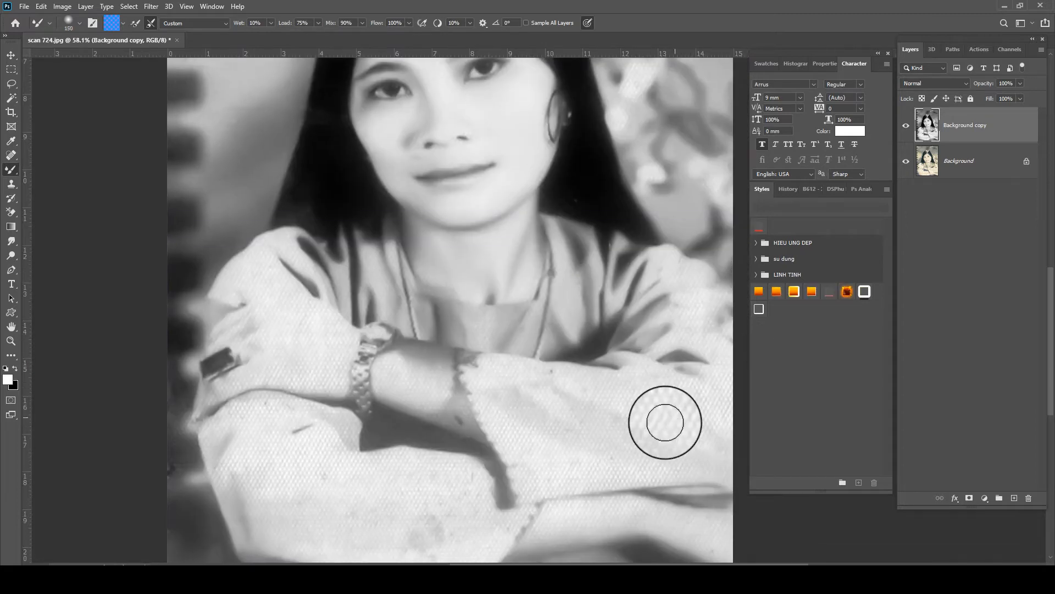
mouse_move(517, 380)
mouse_down()
mouse_move(495, 384)
mouse_move(525, 457)
mouse_move(530, 414)
mouse_move(507, 374)
mouse_move(697, 403)
mouse_up()
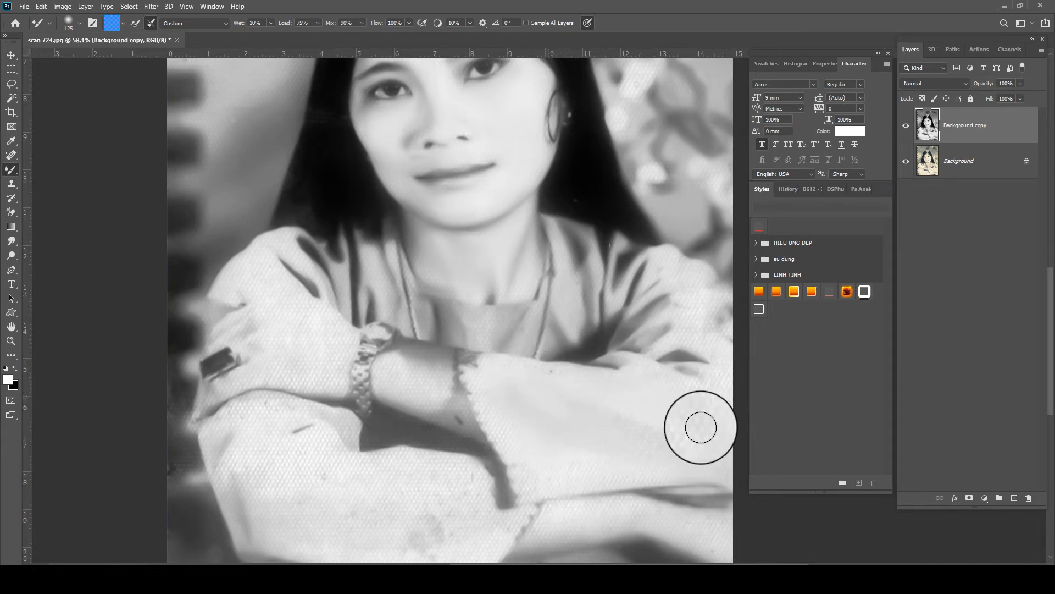
key(bracketleft)
mouse_move(690, 312)
mouse_down()
mouse_move(708, 344)
mouse_move(683, 284)
mouse_move(694, 276)
mouse_move(716, 319)
mouse_move(684, 334)
mouse_move(744, 376)
mouse_up()
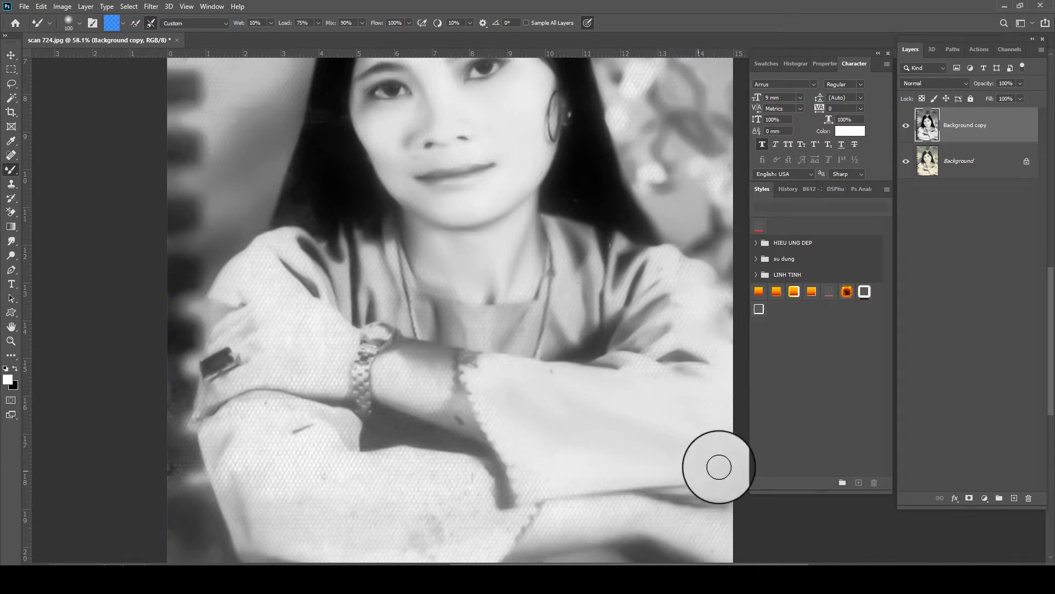
- Smooth the fabric texture on the image-left sleeve with the Mixer Brush at sizes 125 and 100
key(bracketleft)
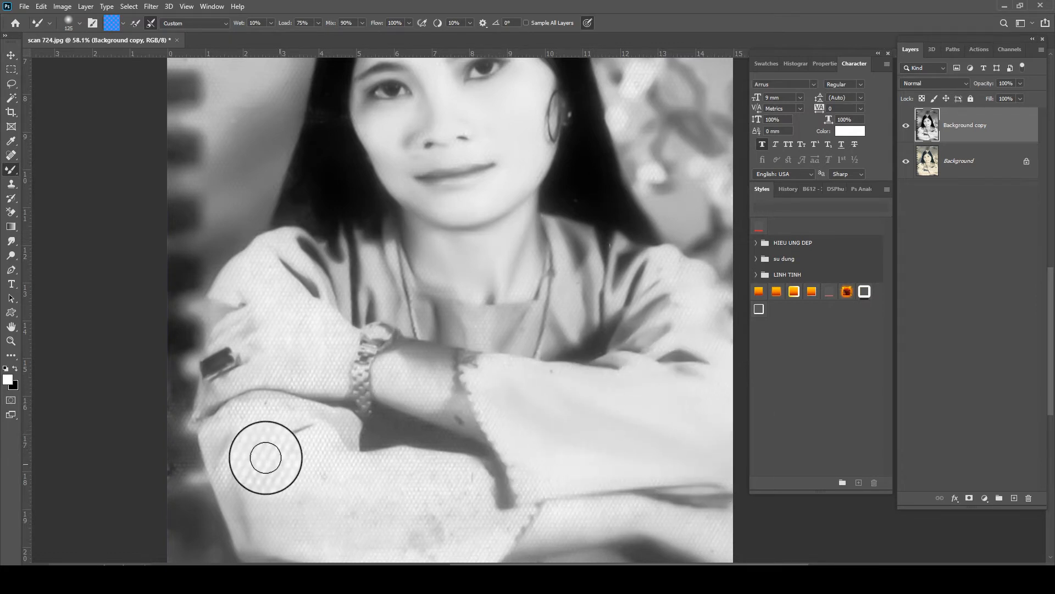
mouse_move(259, 412)
mouse_down()
mouse_move(227, 444)
mouse_move(228, 476)
mouse_move(254, 420)
mouse_move(216, 432)
mouse_move(246, 493)
mouse_move(307, 442)
mouse_move(265, 483)
mouse_up()
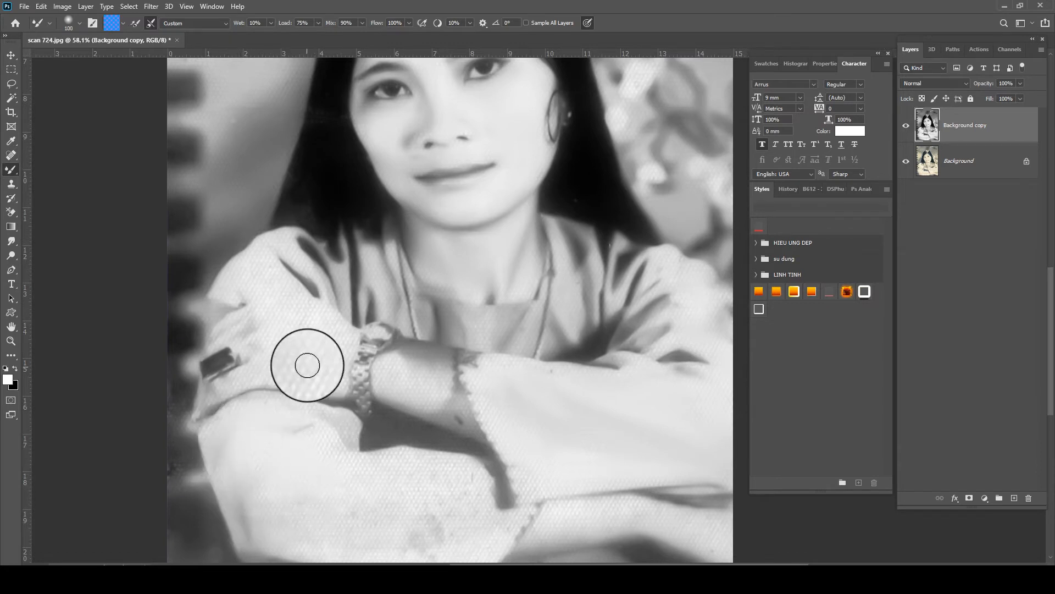
key(ctrl+0)
key(ctrl+minus)
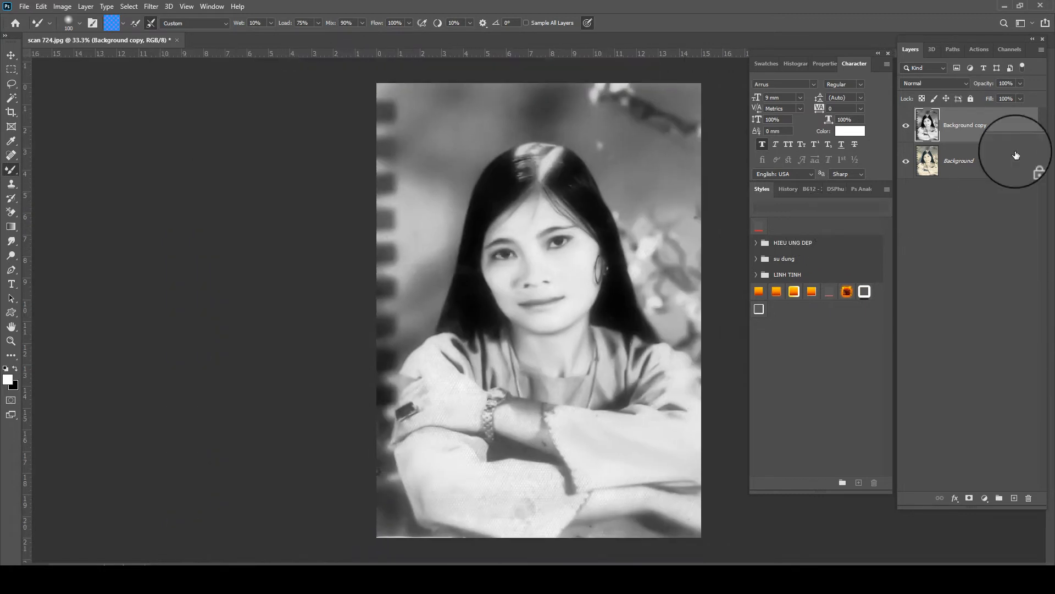
- Brighten the midtones of the Background copy layer slightly with Curves, placing a point at Input 123, Output 136
click(81, 7)
click(64, 3)
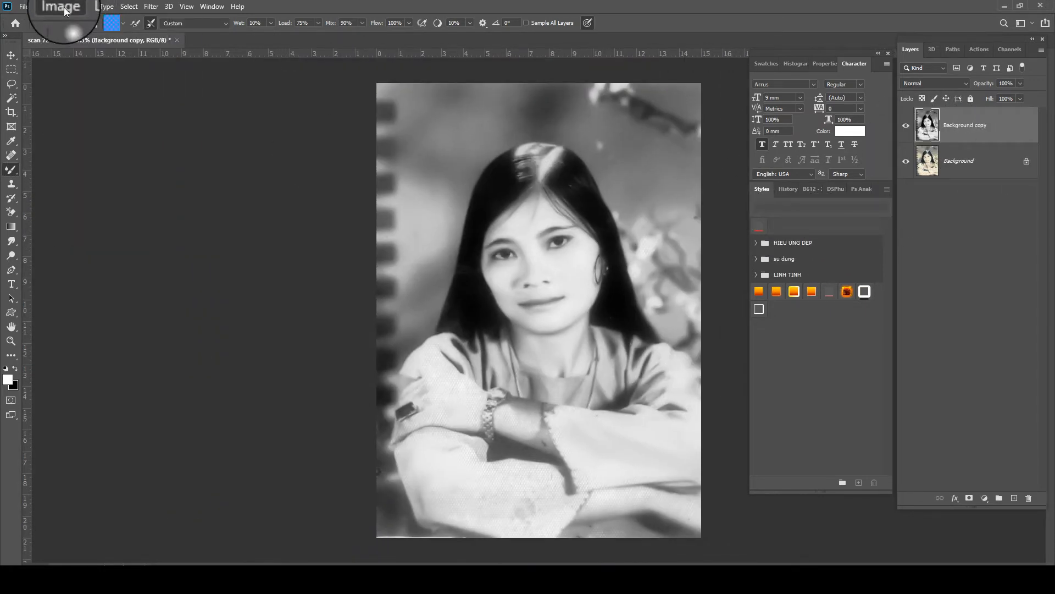
click(64, 8)
mouse_move(71, 33)
click(222, 54)
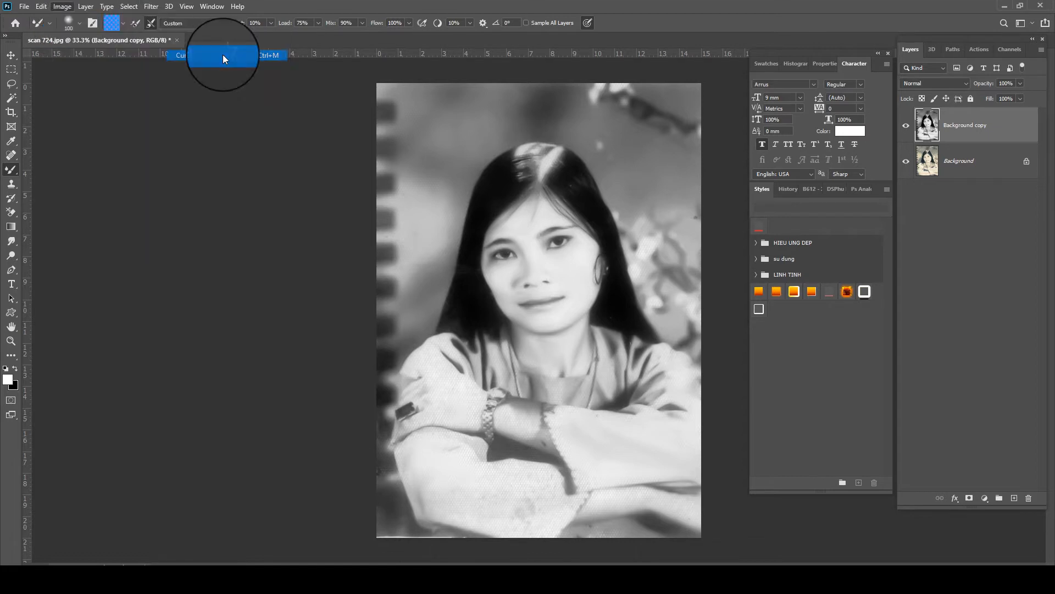
drag(779, 145, 777, 144)
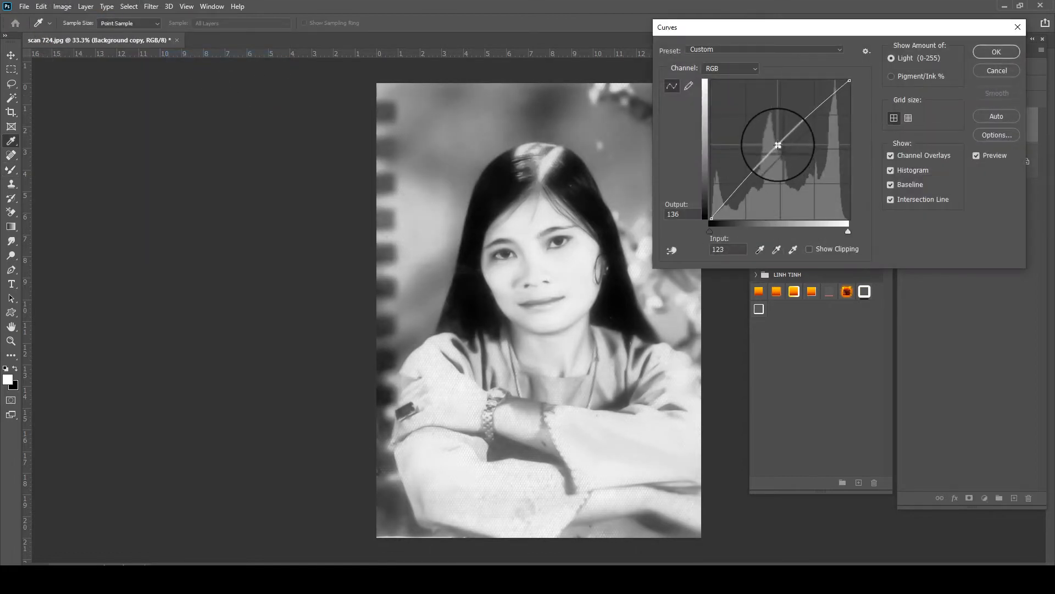
key(Return)
- Smooth the dotted texture on the image-left lower sleeve with the Mixer Brush, going from size 150 to 90, and try smoothing the hand
key(b)
scroll(494, 467, up, 1)
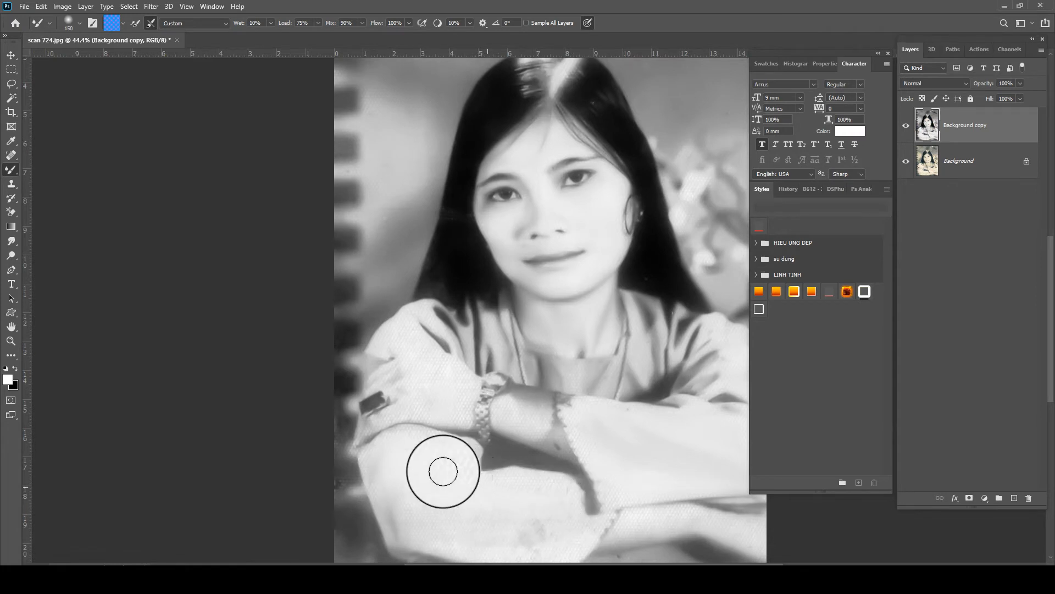
drag(443, 471, 483, 525)
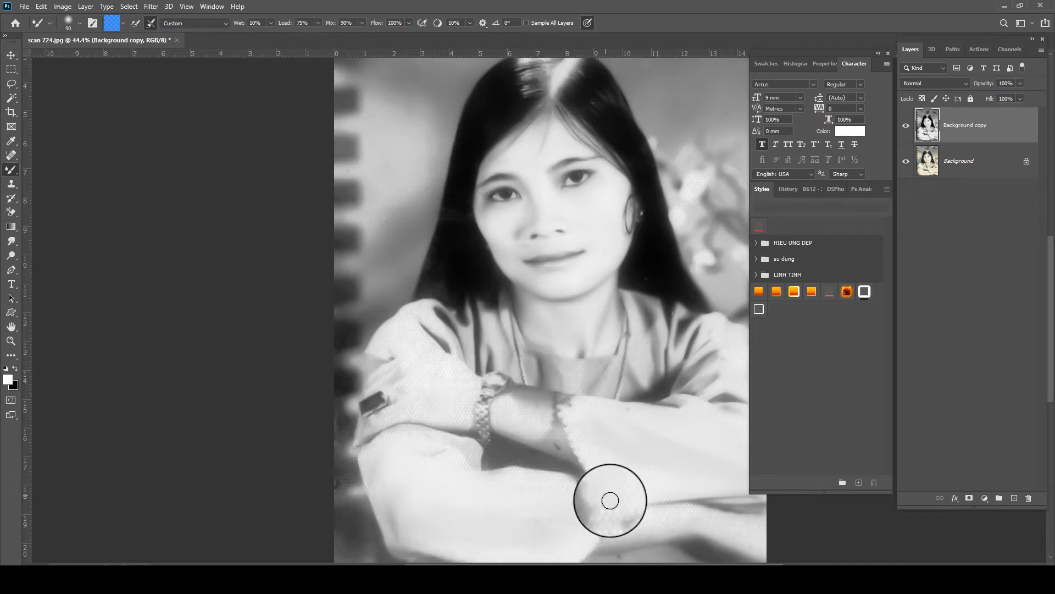
key(bracketright)
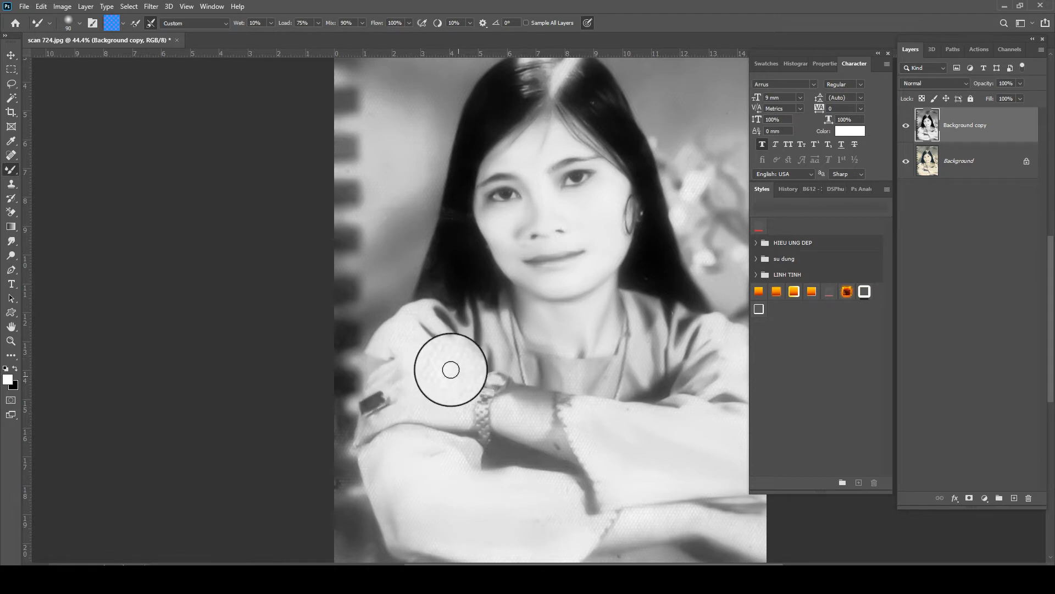
mouse_move(451, 369)
mouse_down()
mouse_move(468, 382)
mouse_move(453, 407)
mouse_up()
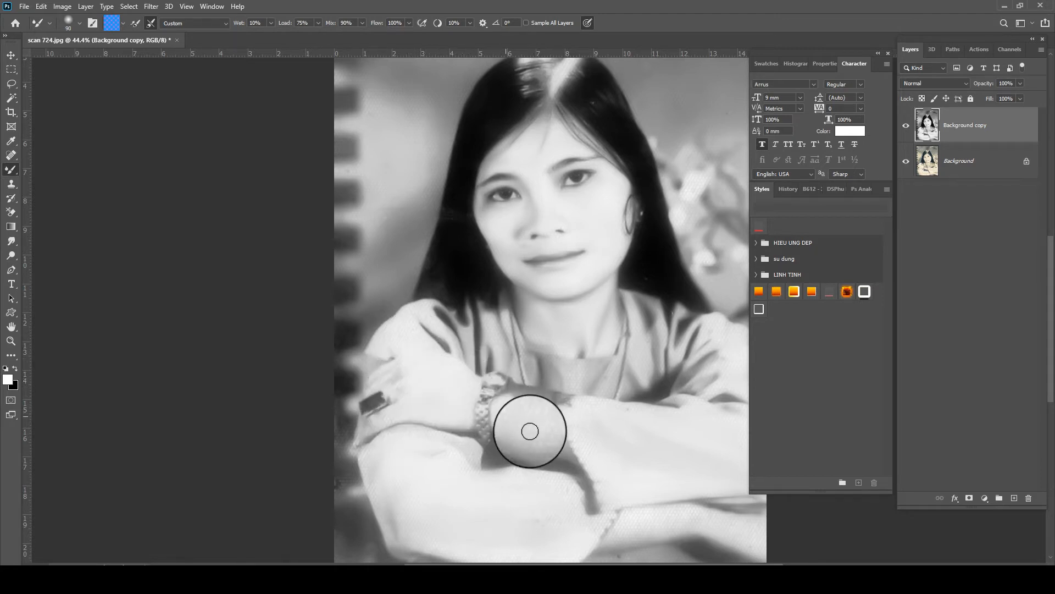
key(ctrl+z)
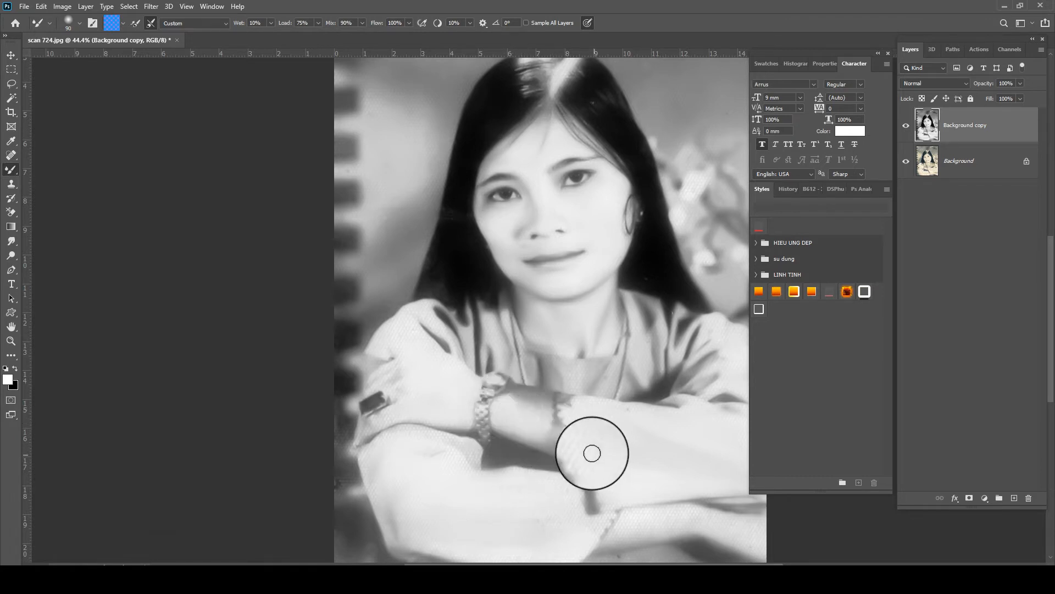
- Smooth the lower forearm, hand, sleeves and blouse front with the Mixer Brush at size 90, undoing one unwanted stroke
scroll(632, 424, down, 3)
scroll(632, 423, right, 3)
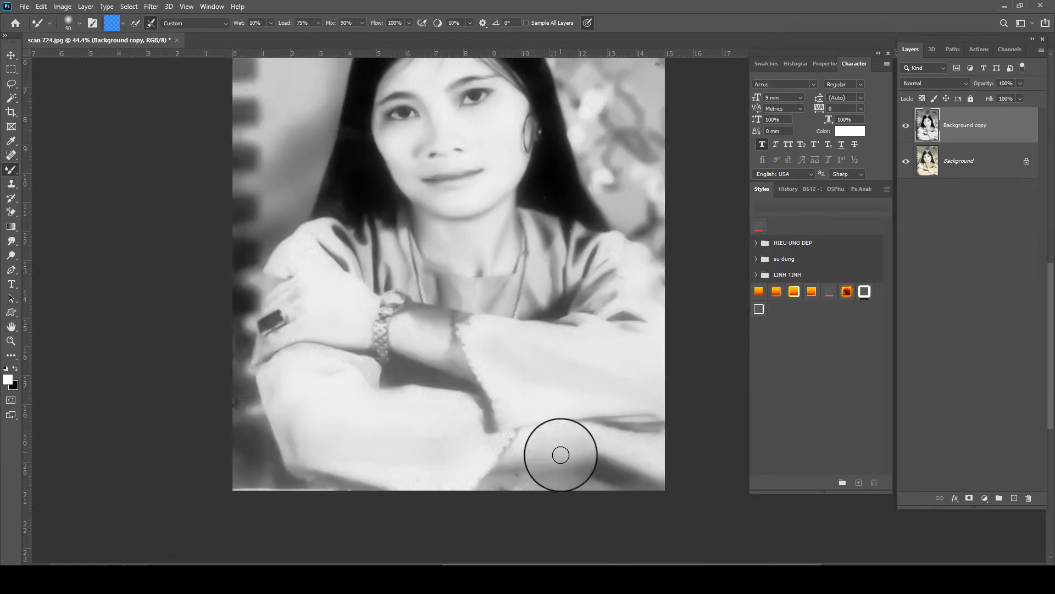
mouse_move(622, 443)
mouse_down()
mouse_move(568, 429)
mouse_move(511, 456)
mouse_move(648, 452)
mouse_move(650, 464)
mouse_move(639, 436)
mouse_move(538, 431)
mouse_move(531, 488)
mouse_move(477, 482)
mouse_up()
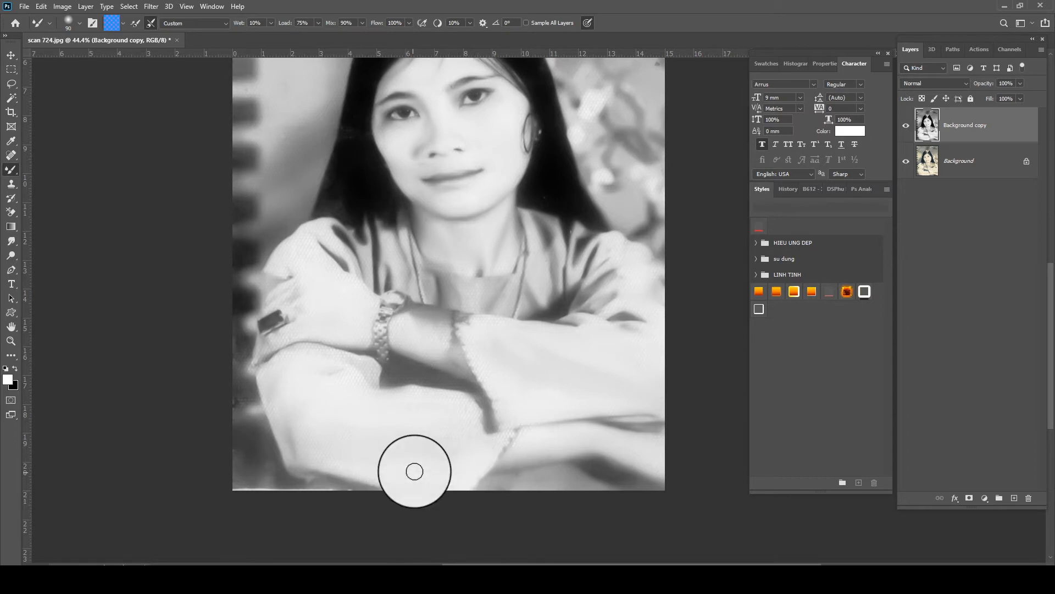
mouse_move(428, 442)
mouse_down()
mouse_move(456, 398)
mouse_move(380, 393)
mouse_move(302, 352)
mouse_up()
key(ctrl+z)
drag(327, 318, 321, 355)
mouse_move(497, 403)
mouse_down()
mouse_move(480, 410)
mouse_move(468, 332)
mouse_move(549, 329)
mouse_move(645, 353)
mouse_move(629, 358)
mouse_move(631, 314)
mouse_move(604, 285)
mouse_move(542, 309)
mouse_move(563, 278)
mouse_move(503, 283)
mouse_up()
drag(494, 290, 528, 378)
mouse_move(387, 408)
mouse_down()
mouse_move(321, 423)
mouse_move(340, 453)
mouse_move(314, 466)
mouse_move(371, 485)
mouse_move(304, 478)
mouse_move(383, 487)
mouse_move(356, 503)
mouse_move(384, 510)
mouse_move(394, 500)
mouse_move(353, 443)
mouse_move(293, 477)
mouse_move(367, 452)
mouse_move(400, 470)
mouse_move(339, 420)
mouse_move(338, 380)
mouse_move(400, 413)
mouse_move(354, 359)
mouse_move(328, 367)
mouse_move(369, 376)
mouse_up()
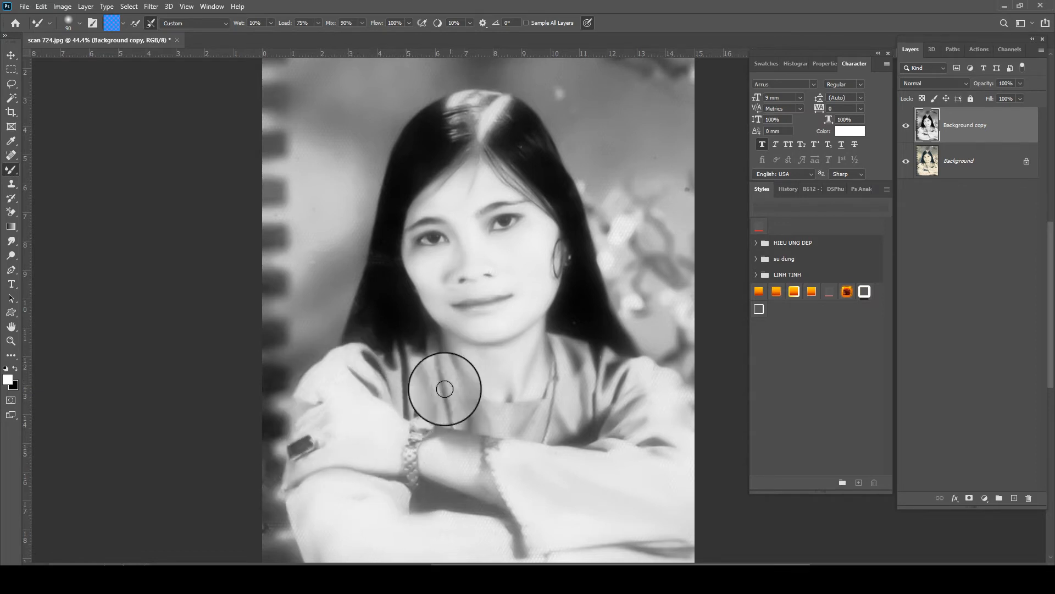
- Save the layered portrait as the Photoshop document scan 724.psd
scroll(559, 229, up, 2)
key(ctrl+0)
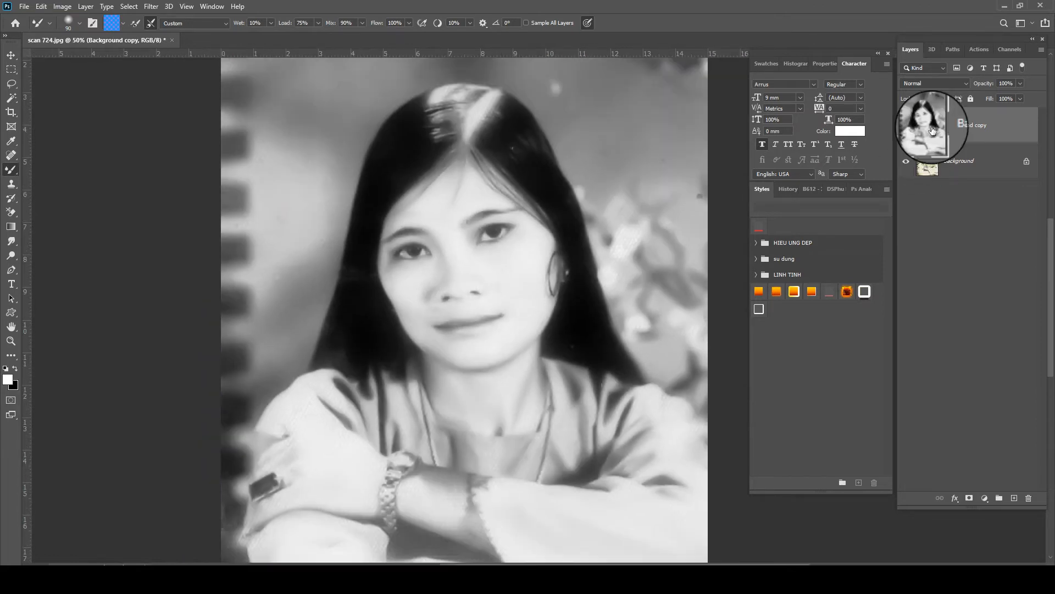
key(ctrl+shift+s)
key(Return)
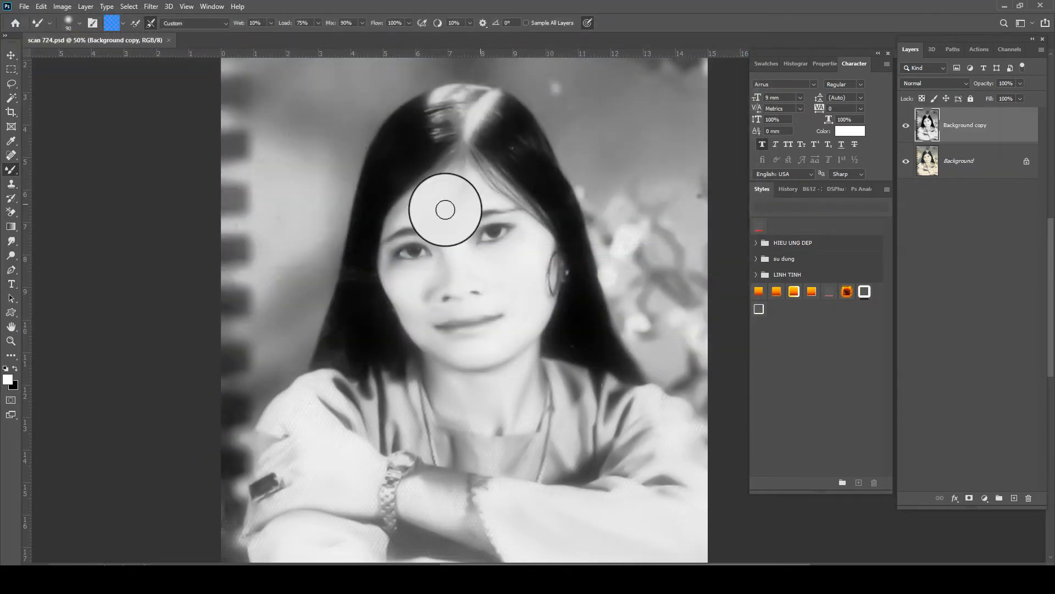
- Smooth the facial skin around the nose, cheeks and mouth with the Mixer Brush, using sizes from 90 down to 45 and 60
scroll(460, 231, up, 5)
scroll(565, 370, up, 2)
drag(535, 309, 519, 314)
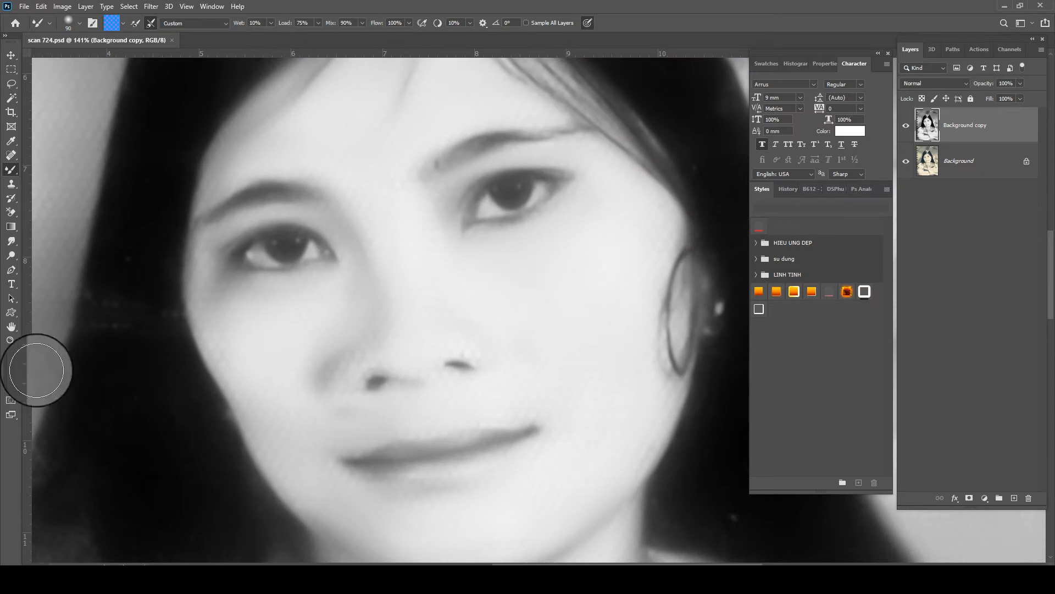
key(ctrl+minus)
key(ctrl+minus)
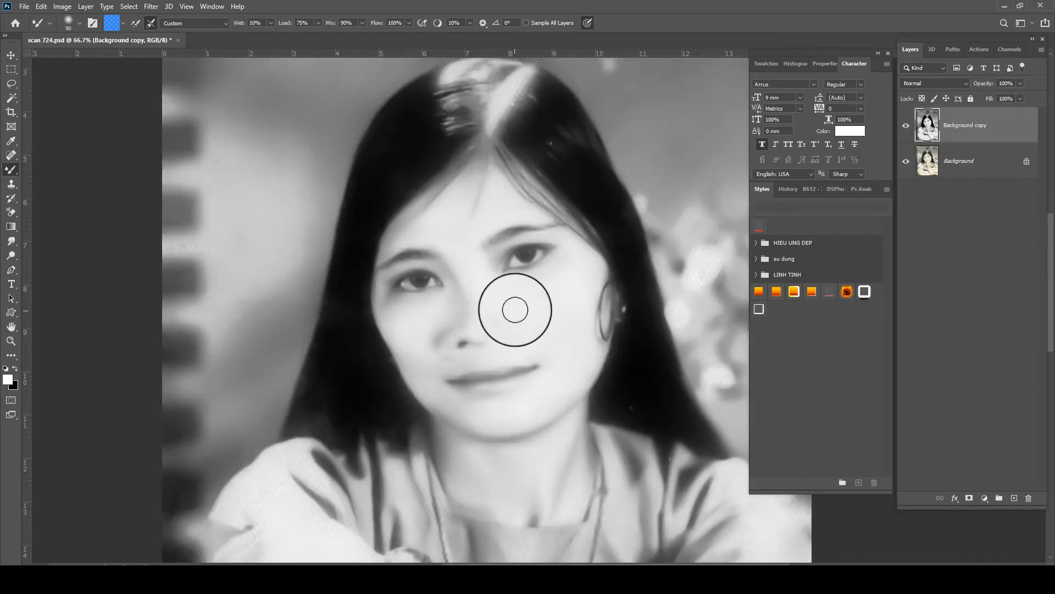
key(ctrl+plus)
key(bracketleft)
key(bracketleft)
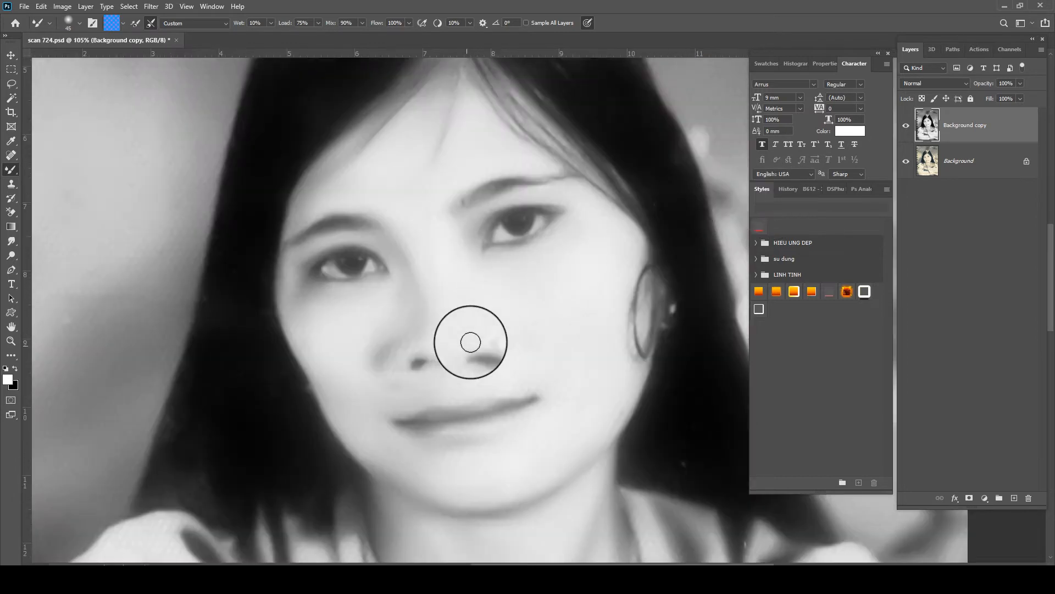
key(bracketright)
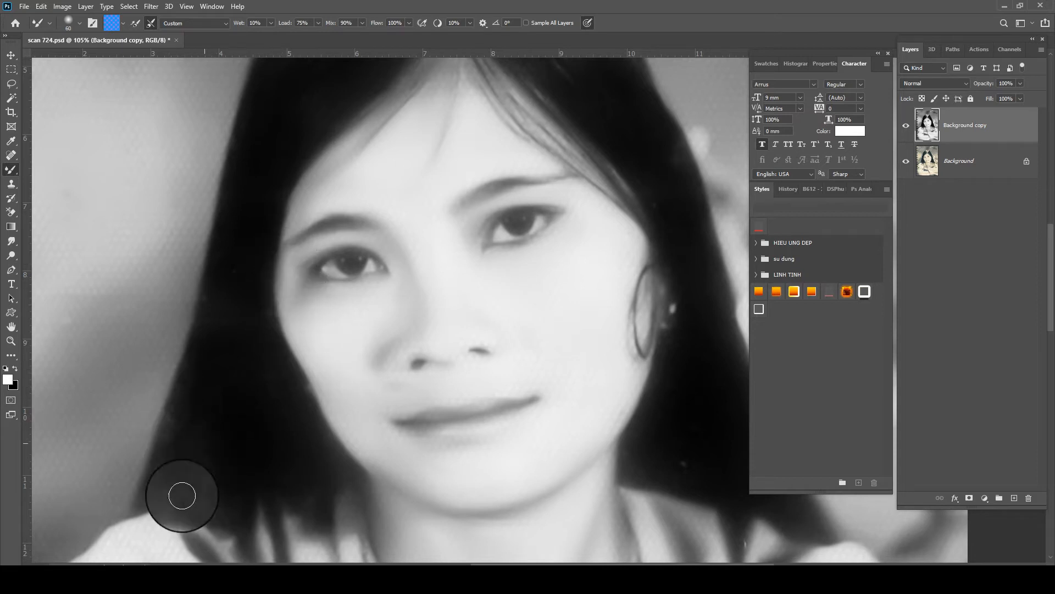
- Smooth the neck, collar and shoulder fabric with the Mixer Brush at size 70
scroll(236, 407, down, 4)
key(])
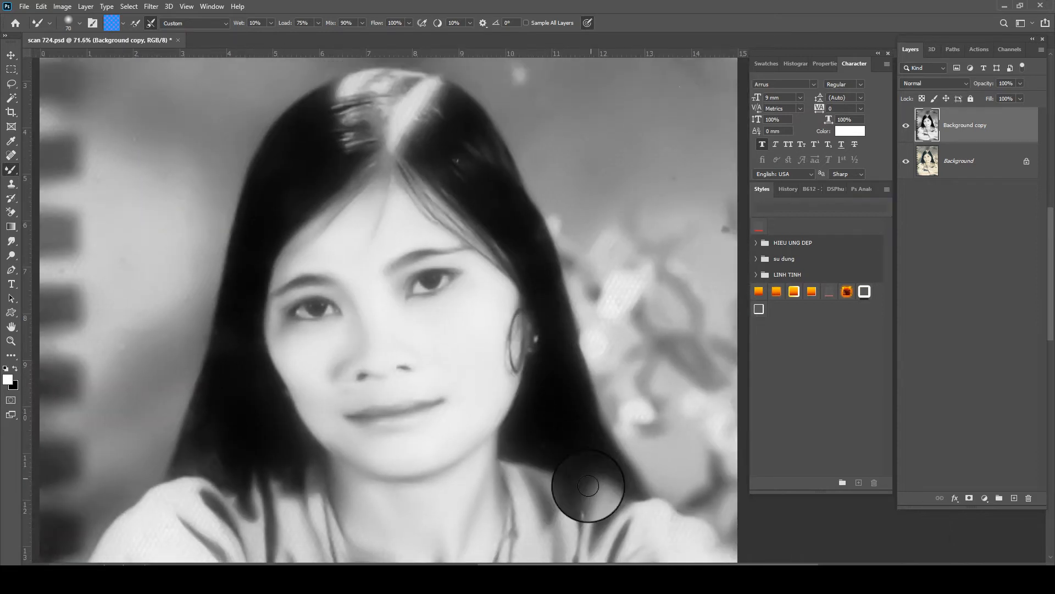
scroll(617, 288, down, 3)
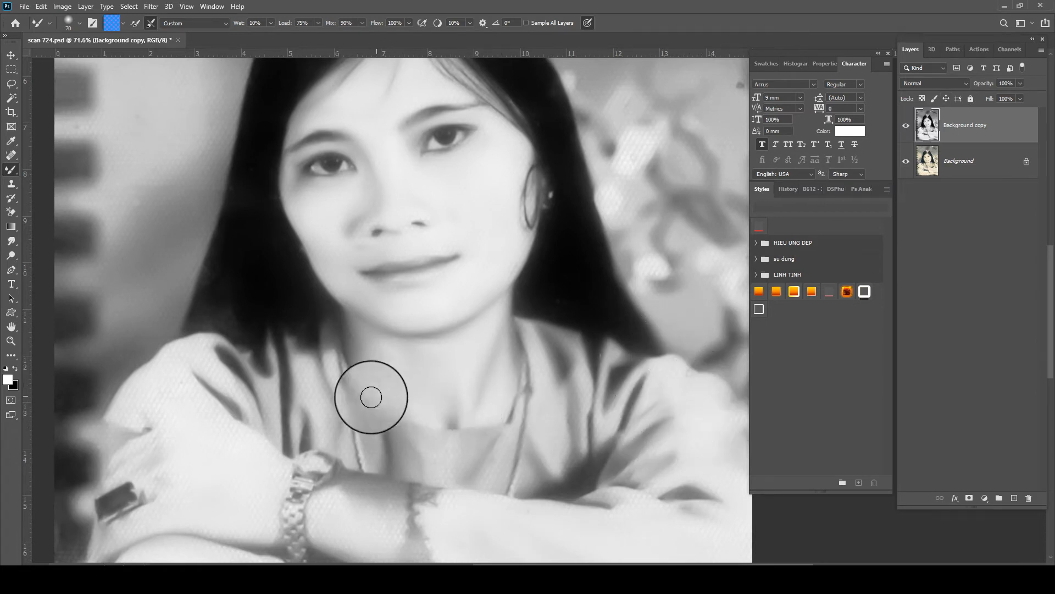
- Smooth the hair and the flowered backdrop on the image-right side with the Mixer Brush, using sizes from 70 to 125
scroll(395, 360, down, 8)
scroll(511, 157, up, 4)
drag(592, 182, 517, 184)
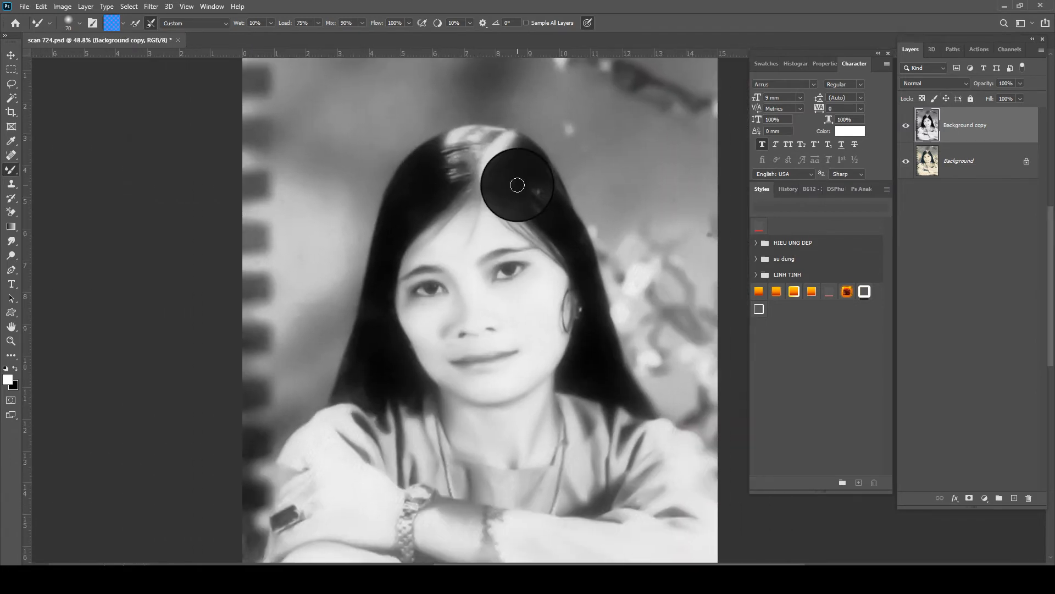
key(bracketright)
key(bracketright)
key(bracketright)
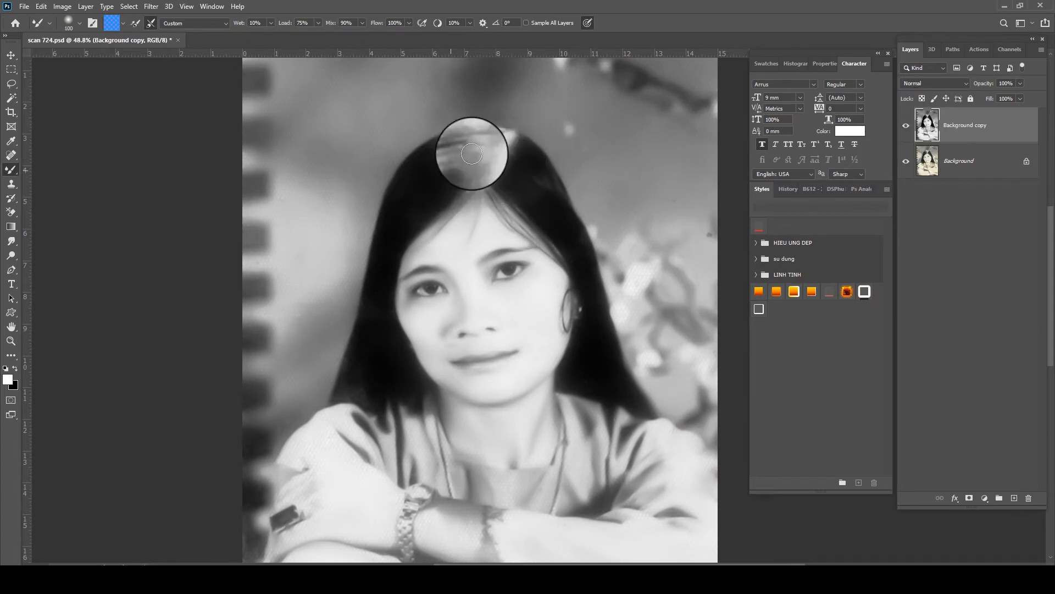
key(bracketleft)
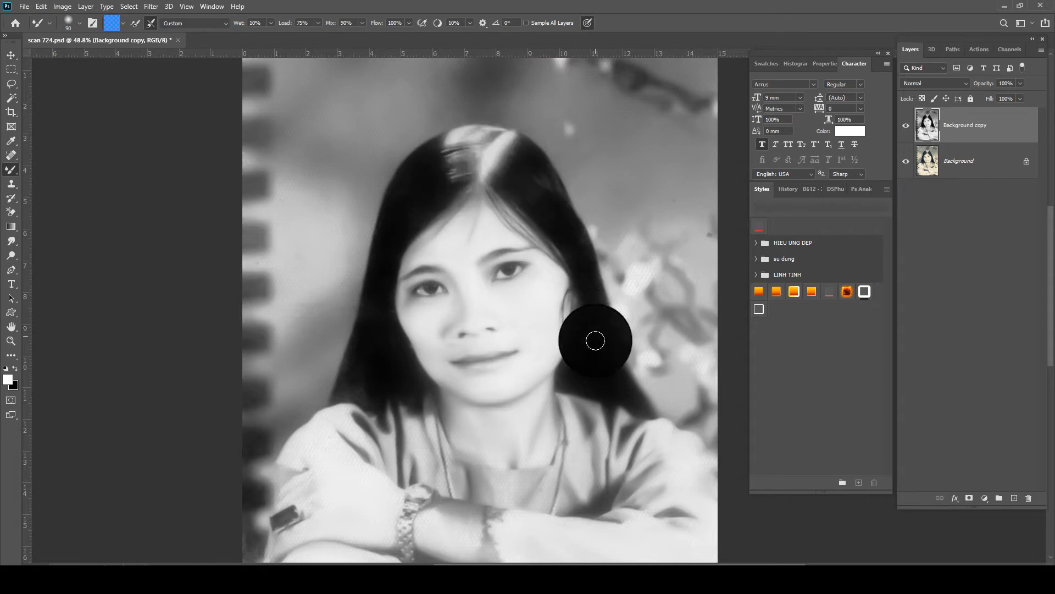
key(bracketright)
key(bracketright)
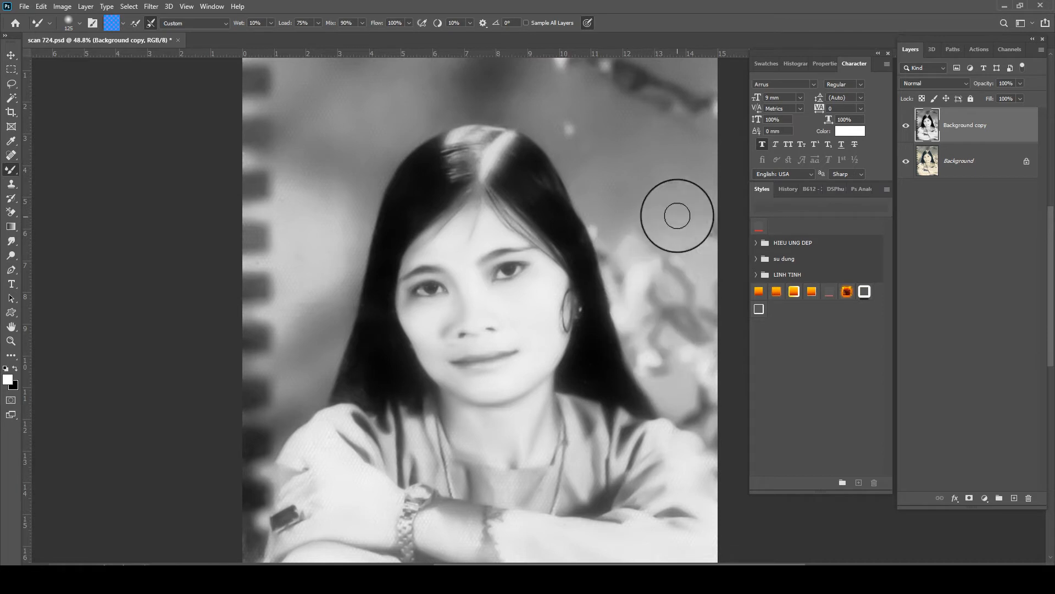
- Refine the hand, image-left sleeve and blouse front with the Mixer Brush at size 125, undoing the stroke that smears the wrist
scroll(671, 220, down, 4)
scroll(558, 454, up, 2)
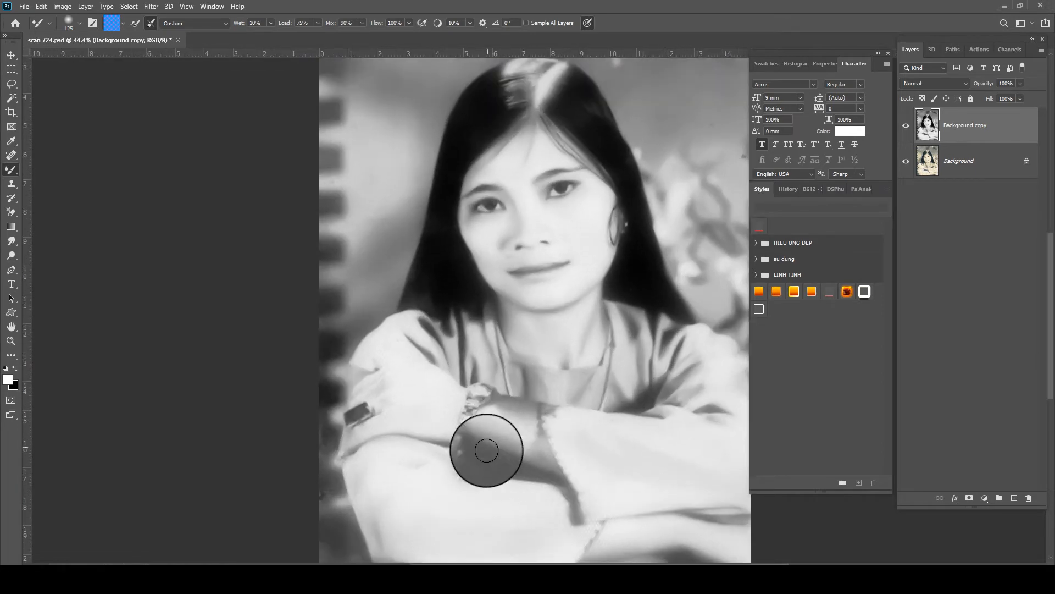
mouse_move(443, 465)
mouse_down()
mouse_move(429, 464)
mouse_move(450, 452)
mouse_move(425, 430)
mouse_up()
key(ctrl+z)
mouse_move(389, 400)
mouse_down()
mouse_move(398, 345)
mouse_move(444, 375)
mouse_move(403, 340)
mouse_up()
drag(481, 363, 492, 360)
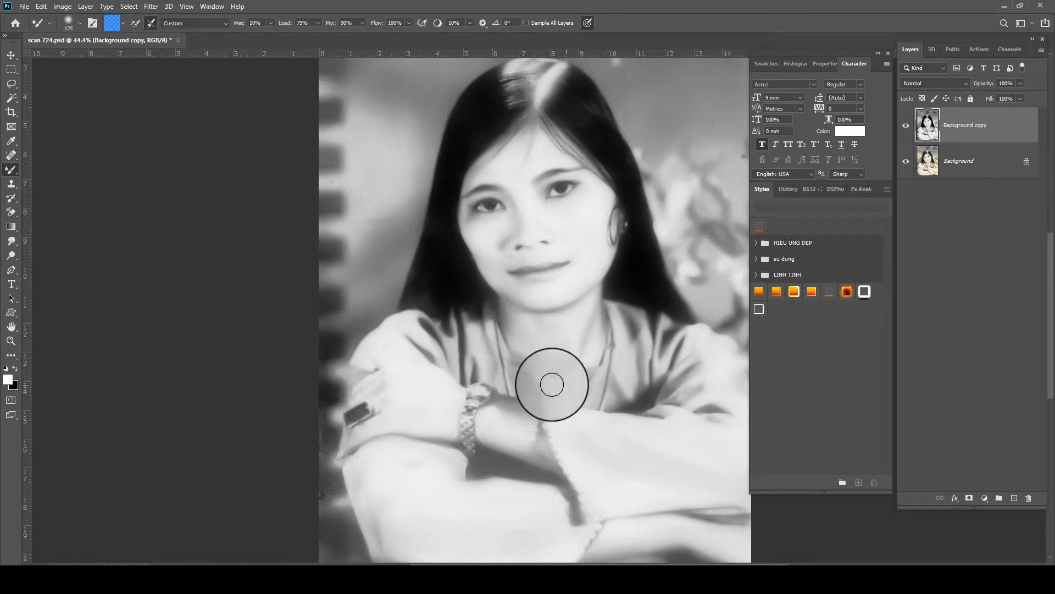
- Compare the whole retouched portrait with the original scan by toggling the Background copy layer's visibility
key(ctrl+minus)
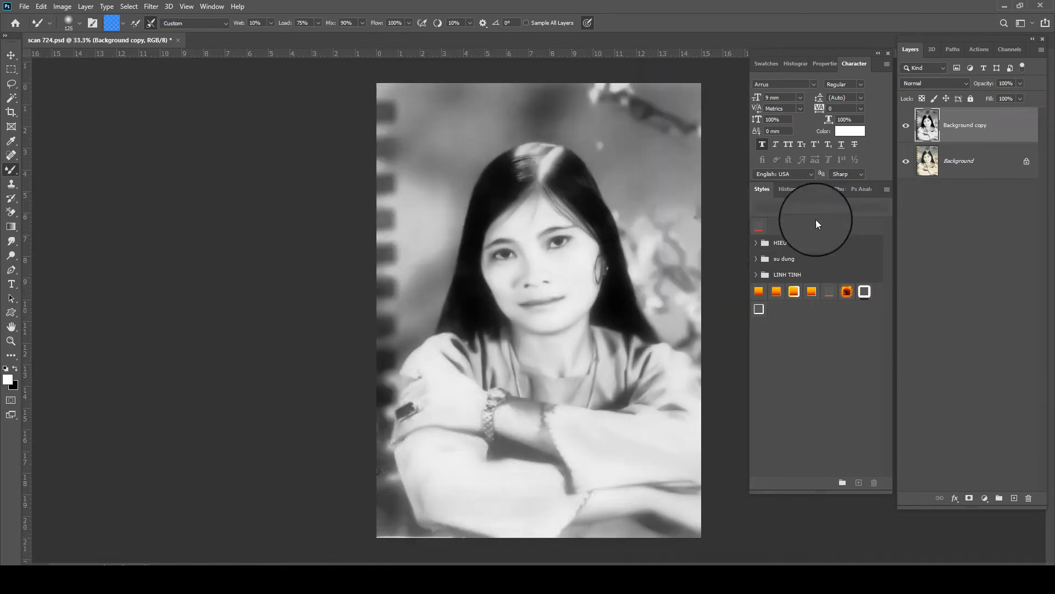
click(906, 126)
click(906, 127)
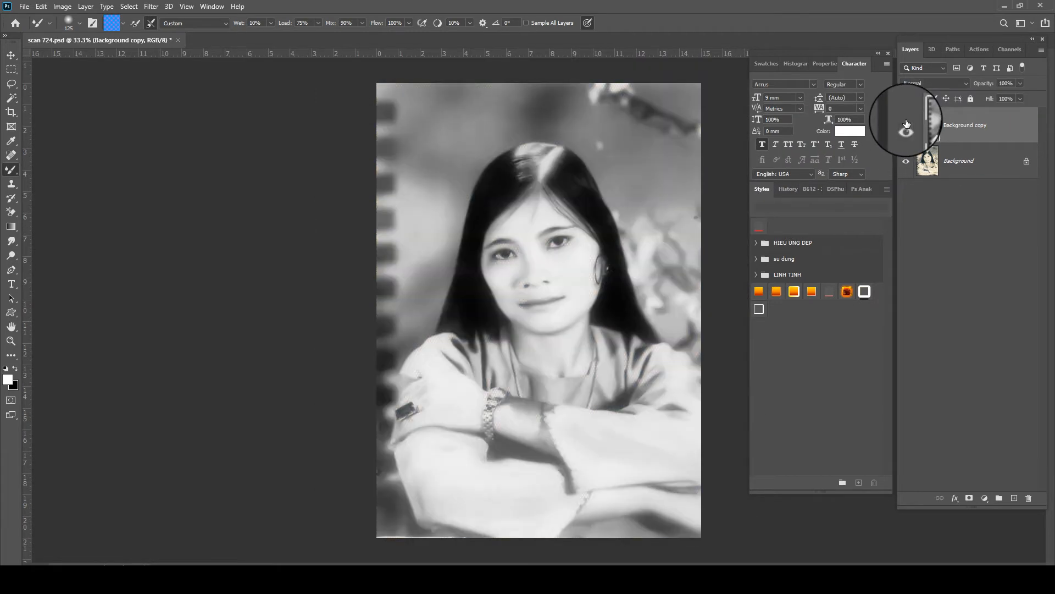
click(905, 127)
click(905, 127)
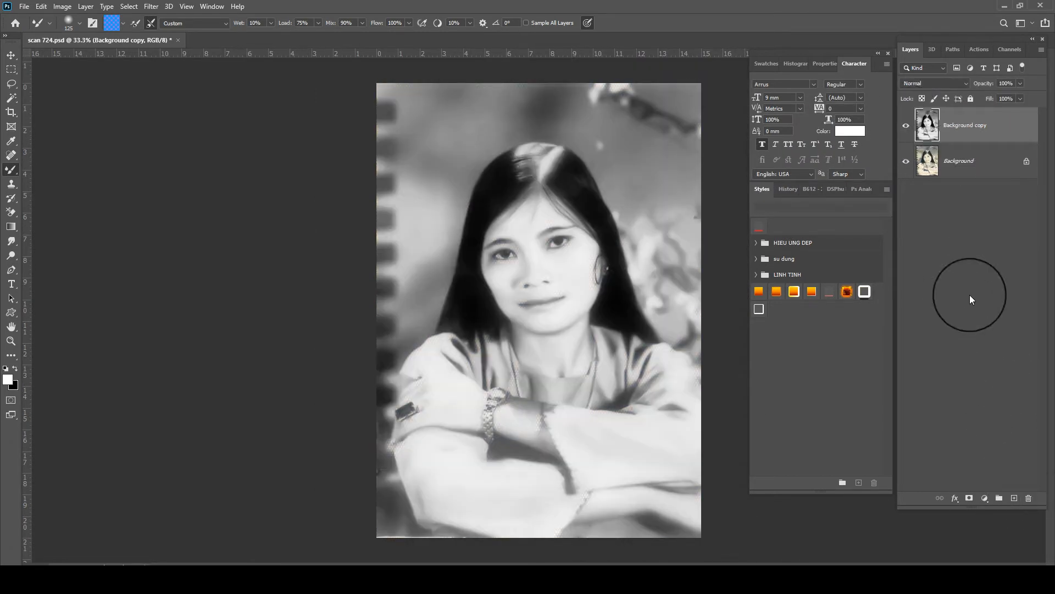
- Duplicate the Background copy layer and tint the duplicate sepia with two Color Balance passes, shifting the midtones toward red and yellow
drag(979, 118, 1014, 498)
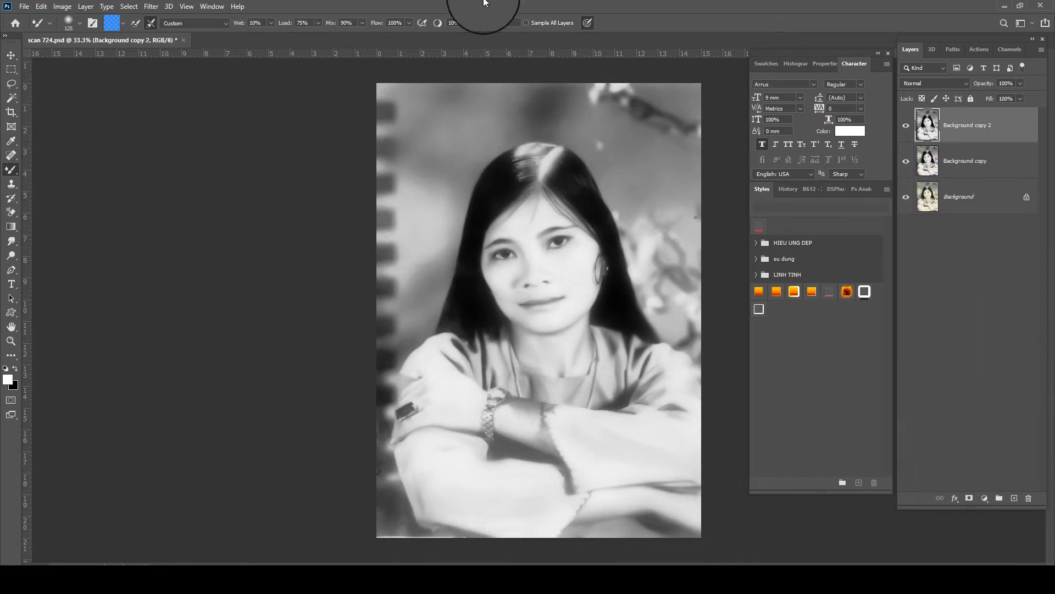
key(ctrl+b)
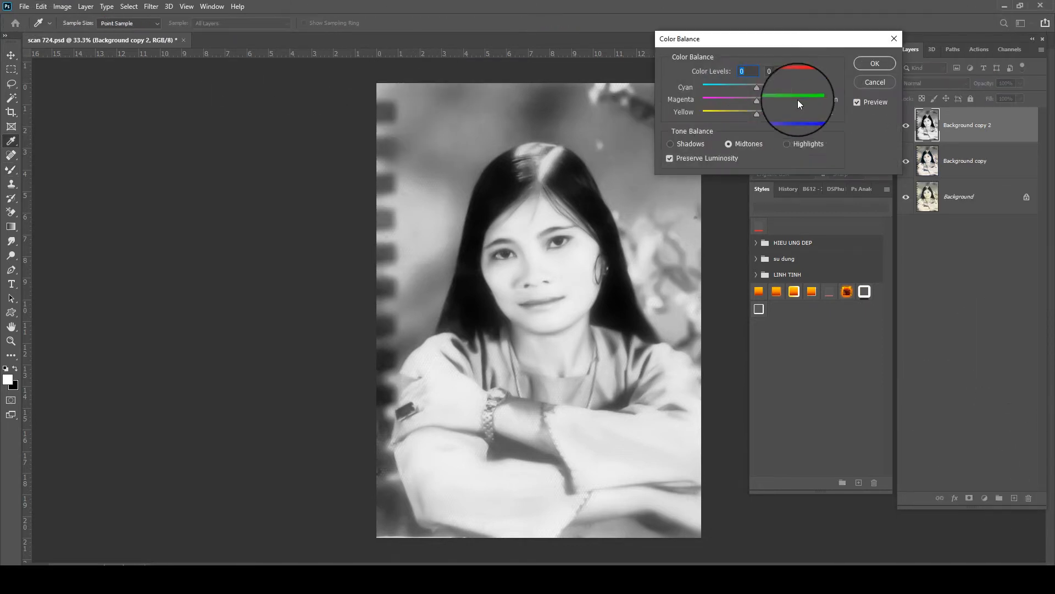
drag(757, 114, 718, 114)
drag(757, 88, 844, 87)
click(876, 64)
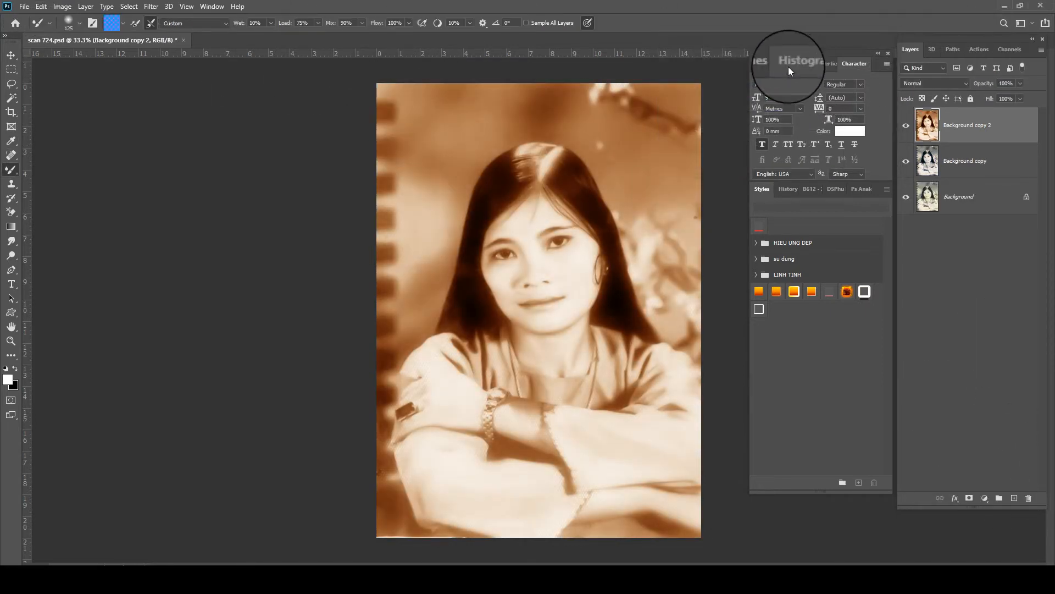
key(ctrl+b)
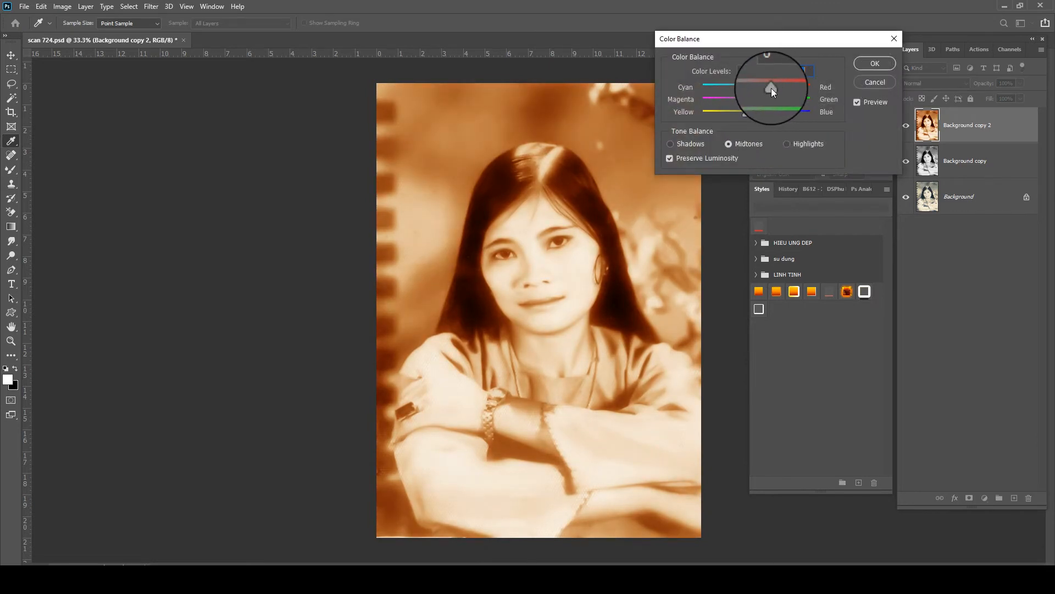
key(Return)
- Darken the midtones of the sepia layer slightly by lowering the middle of the RGB curve with Curves
click(62, 6)
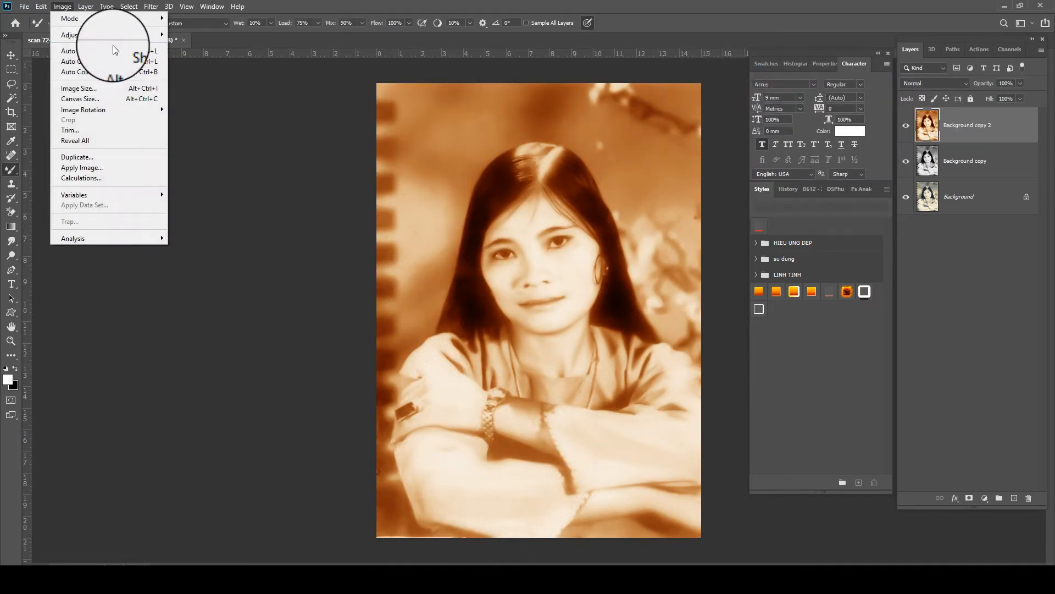
mouse_move(120, 35)
click(243, 55)
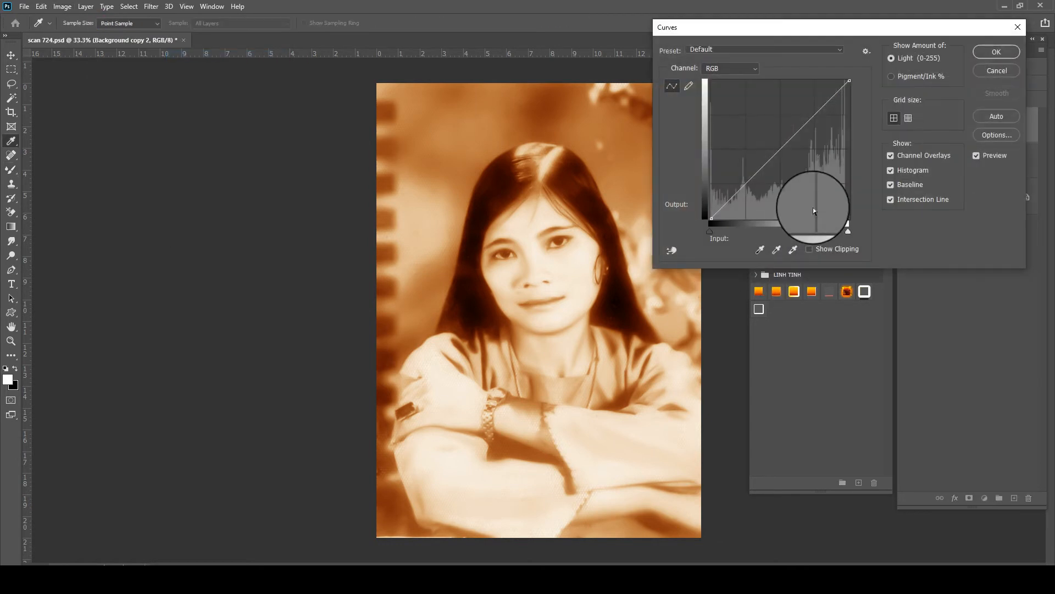
drag(789, 148, 791, 151)
key(Return)
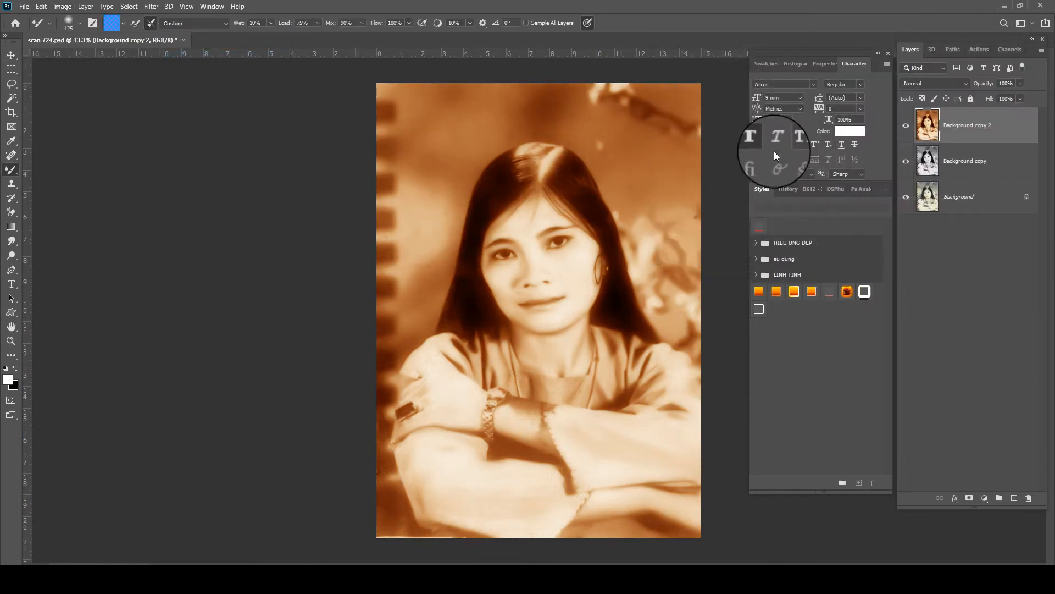
- Shift the sepia layer toward red with another Color Balance pass, and hide the layer behind a black layer mask
key(ctrl+b)
drag(744, 100, 768, 114)
key(Return)
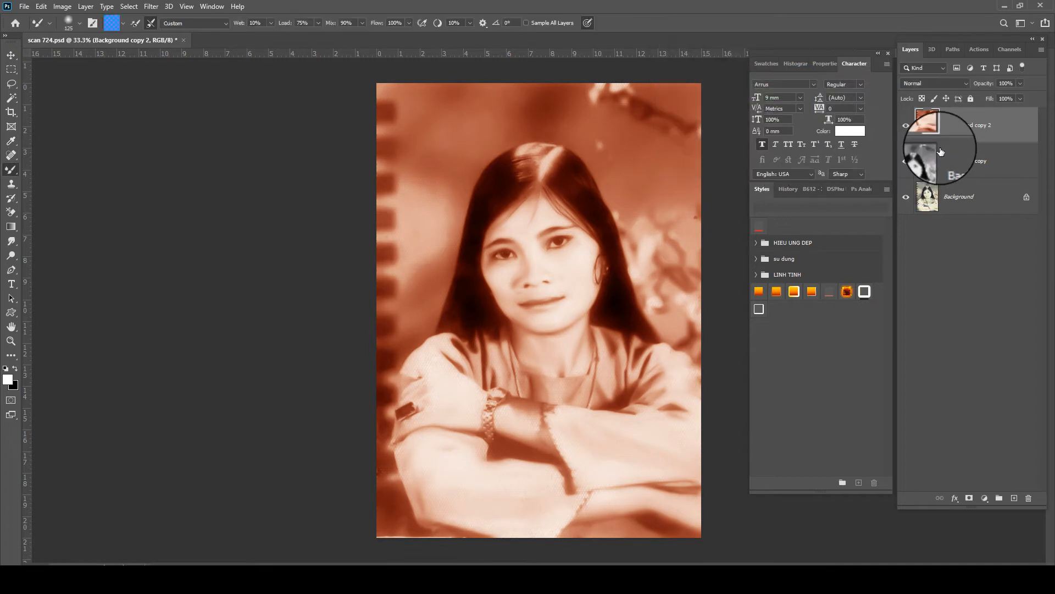
alt+click(969, 499)
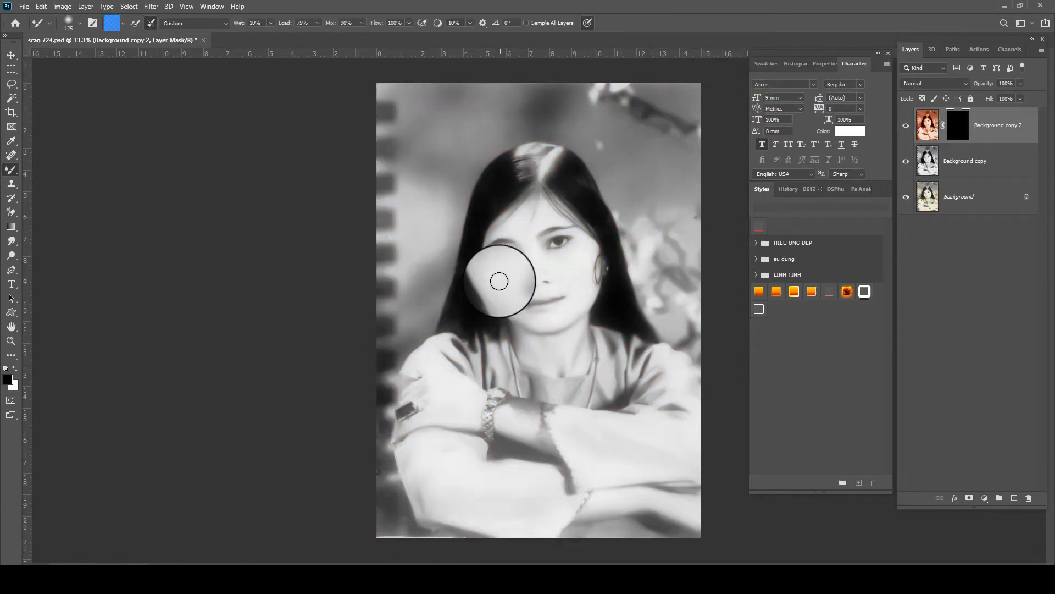
- Switch from the Mixer Brush to the regular Brush in Normal mode with white as the foreground colour
scroll(500, 279, up, 6)
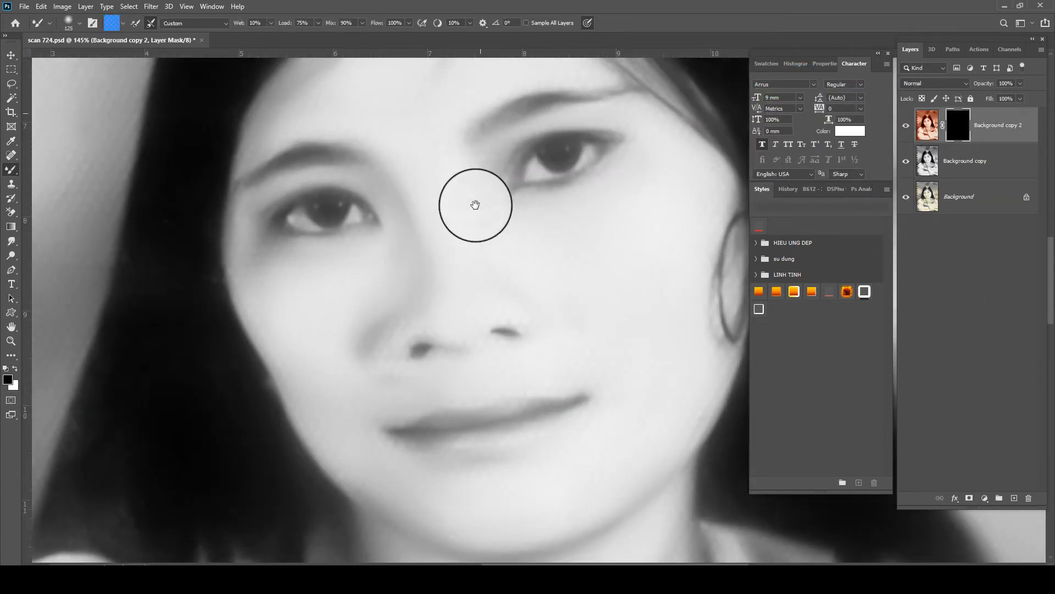
scroll(473, 200, up, 3)
key(shift+b)
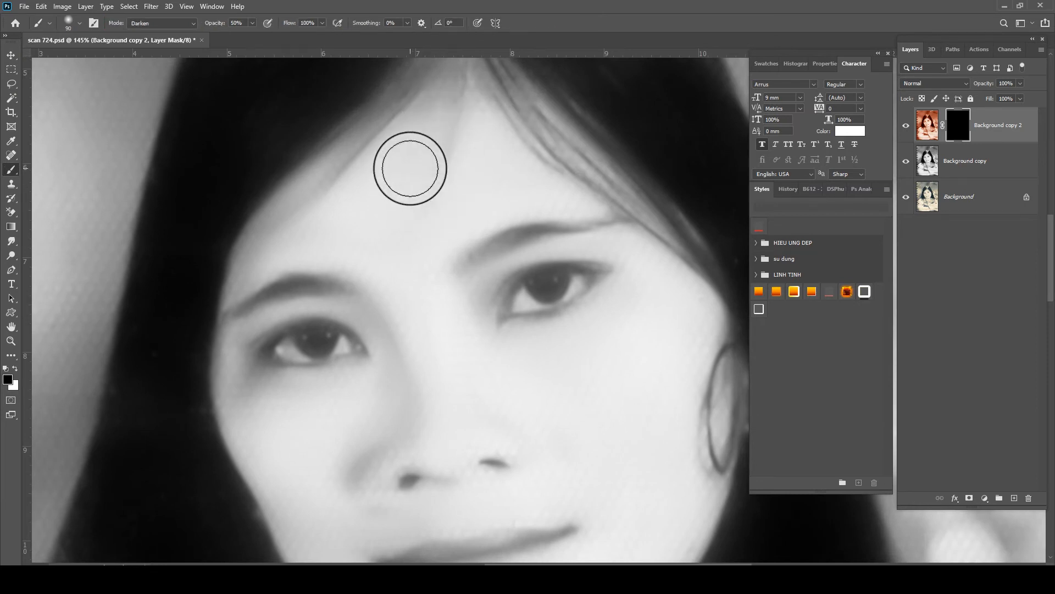
click(162, 23)
click(144, 33)
scroll(407, 168, down, 1)
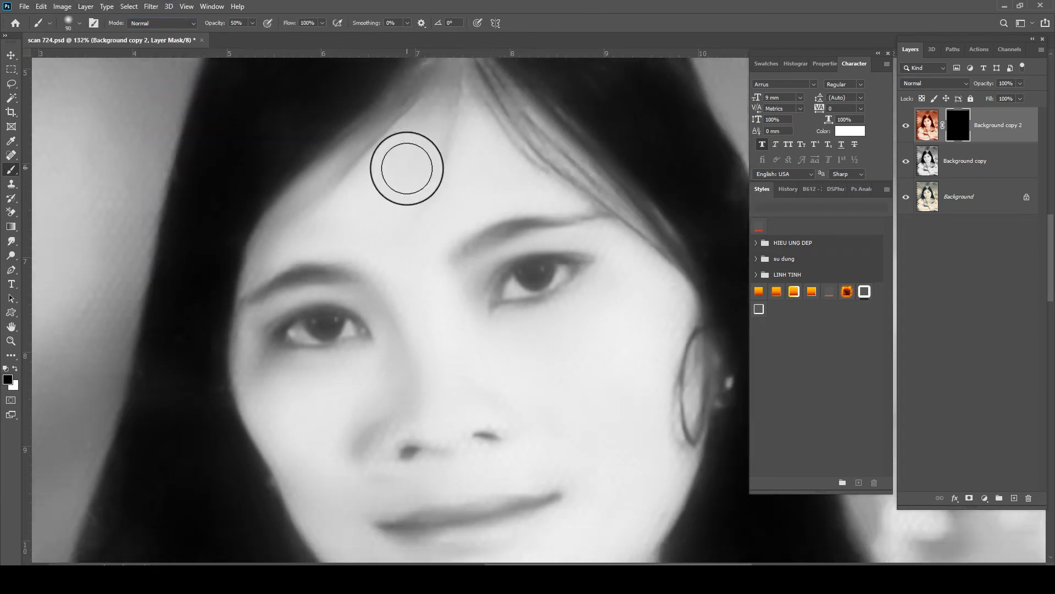
scroll(406, 168, down, 1)
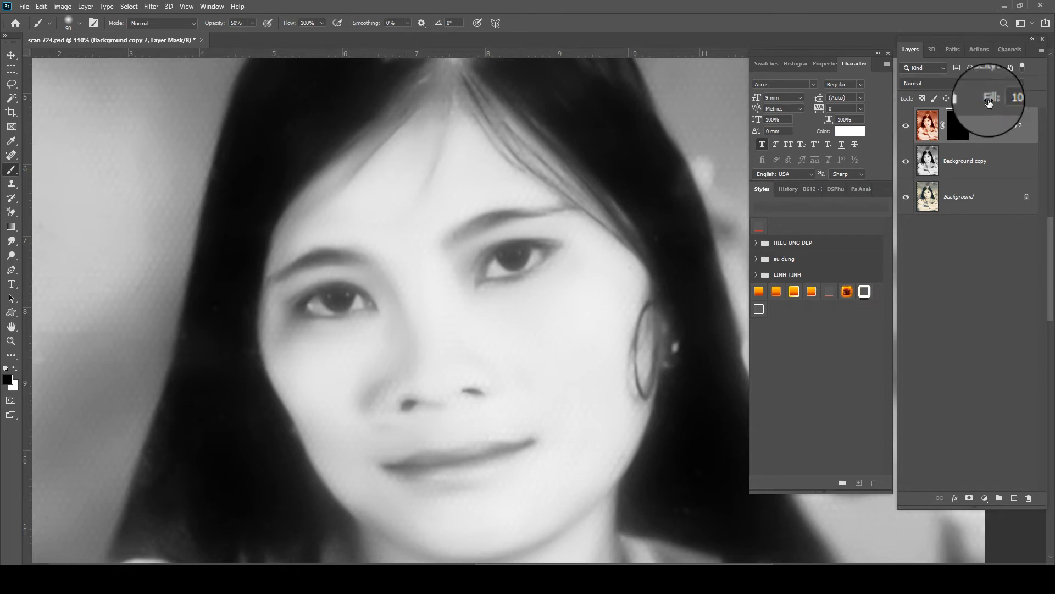
key(x)
- Reveal the tint over the forehead by painting white on the mask at about 20% opacity, undoing the first hairline stroke
mouse_move(407, 141)
mouse_down()
mouse_move(331, 207)
mouse_move(401, 119)
mouse_move(433, 102)
mouse_move(316, 209)
mouse_move(393, 122)
mouse_move(372, 156)
mouse_up()
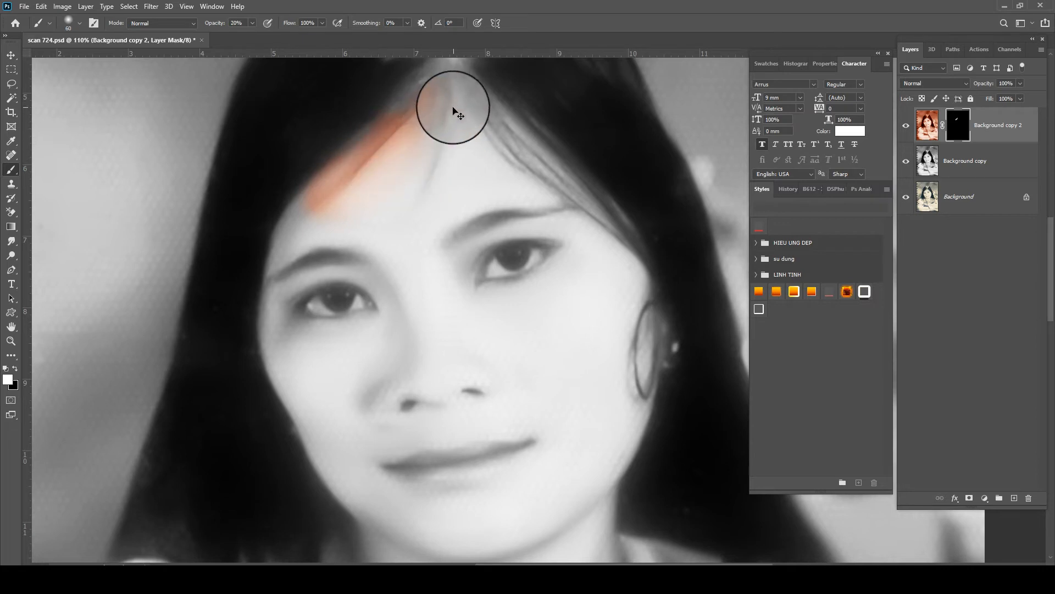
key(ctrl+z)
key(2)
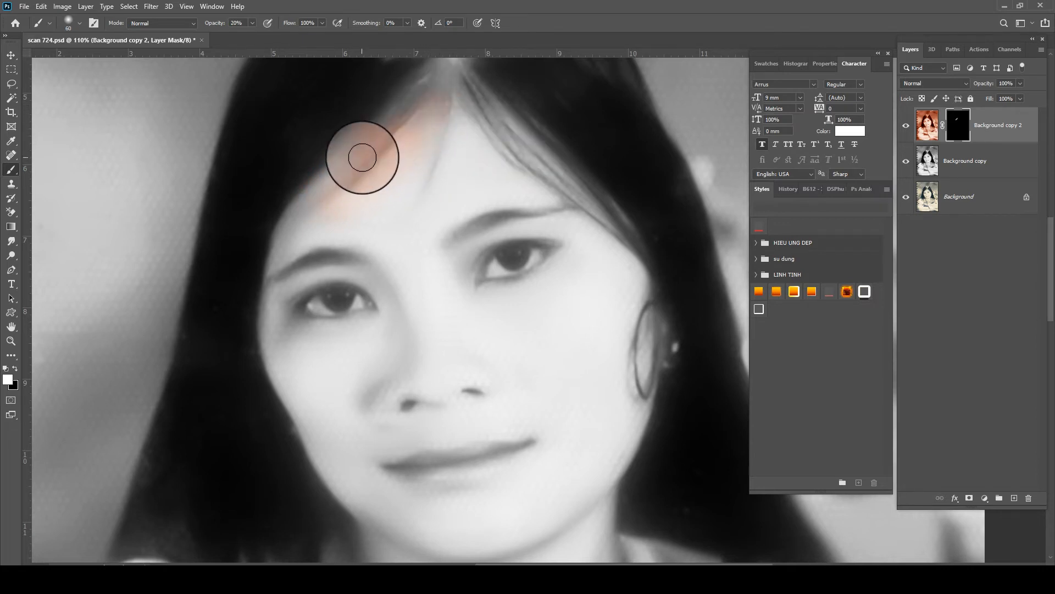
key(2)
key(2)
mouse_move(429, 106)
mouse_down()
mouse_move(328, 181)
mouse_move(280, 233)
mouse_move(423, 148)
mouse_move(443, 92)
mouse_move(445, 129)
mouse_up()
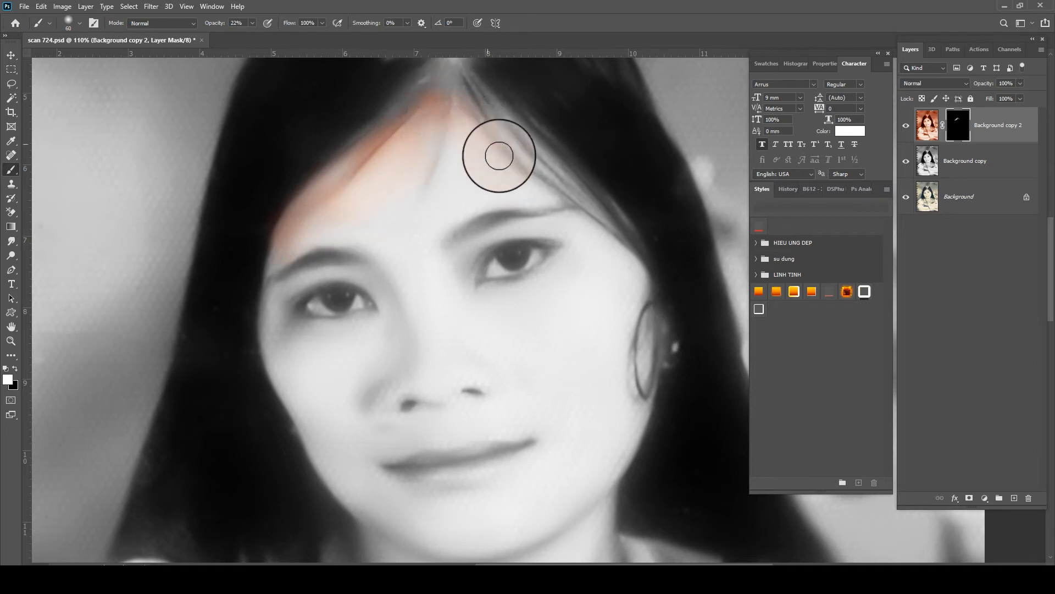
mouse_move(499, 155)
mouse_down()
mouse_move(481, 107)
mouse_move(556, 186)
mouse_move(495, 145)
mouse_move(541, 188)
mouse_move(462, 150)
mouse_up()
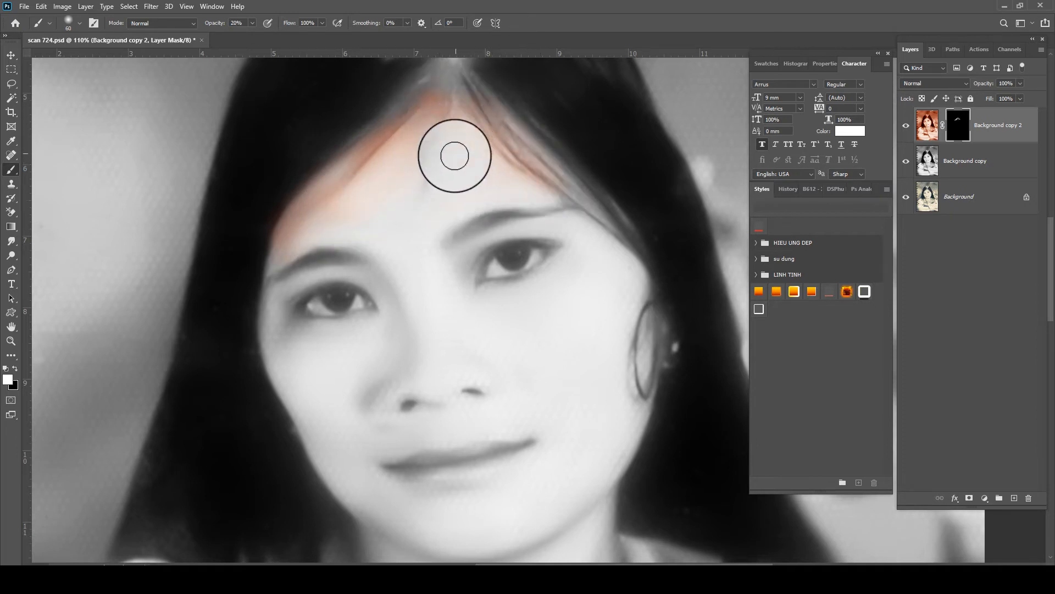
mouse_move(429, 166)
mouse_down()
mouse_move(506, 193)
mouse_move(456, 167)
mouse_move(415, 183)
mouse_move(411, 167)
mouse_move(419, 186)
mouse_move(447, 143)
mouse_move(450, 185)
mouse_move(360, 221)
mouse_move(361, 185)
mouse_move(389, 145)
mouse_move(398, 162)
mouse_move(429, 156)
mouse_move(463, 180)
mouse_move(462, 196)
mouse_move(496, 181)
mouse_move(450, 93)
mouse_move(421, 102)
mouse_move(362, 218)
mouse_up()
- Paint the tint in along the nose bridge, the image-right eyebrow and the temple hairline at 50% brush opacity
key(5)
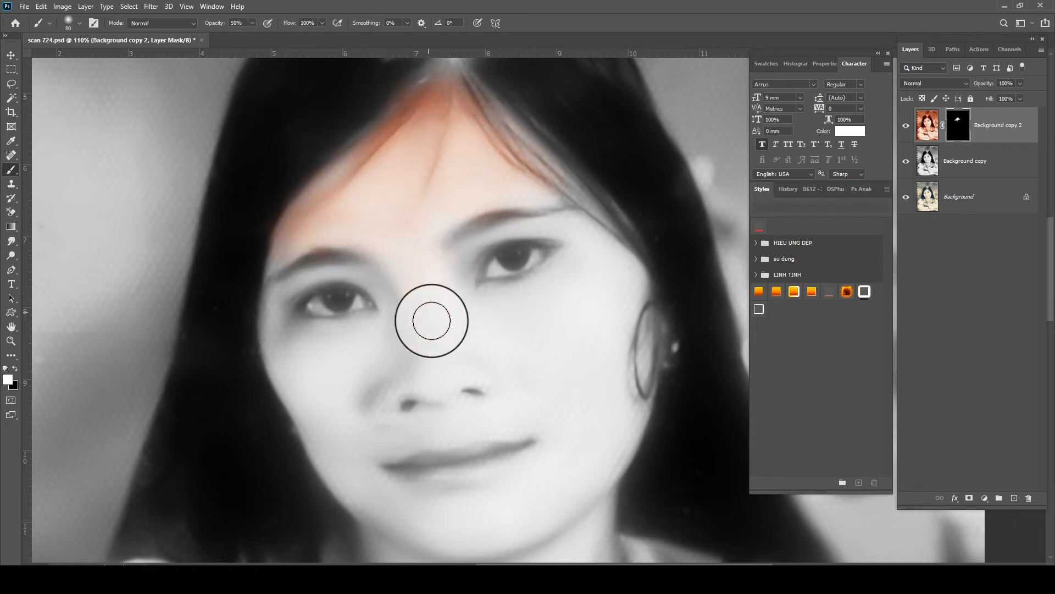
key([)
mouse_move(432, 297)
mouse_down()
mouse_move(469, 248)
mouse_move(538, 230)
mouse_move(580, 247)
mouse_move(500, 224)
mouse_move(435, 246)
mouse_move(462, 218)
mouse_move(589, 212)
mouse_move(605, 264)
mouse_up()
key(])
key(])
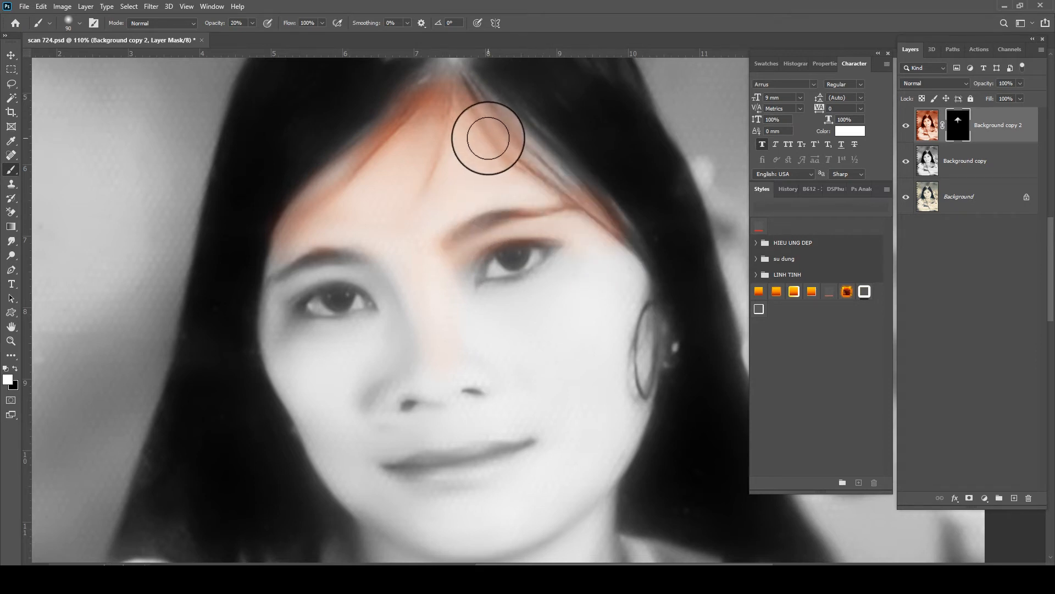
- Reveal the tint around the image-right eye, the nose and the image-left eyebrow with the brush at size 80
scroll(609, 287, down, 2)
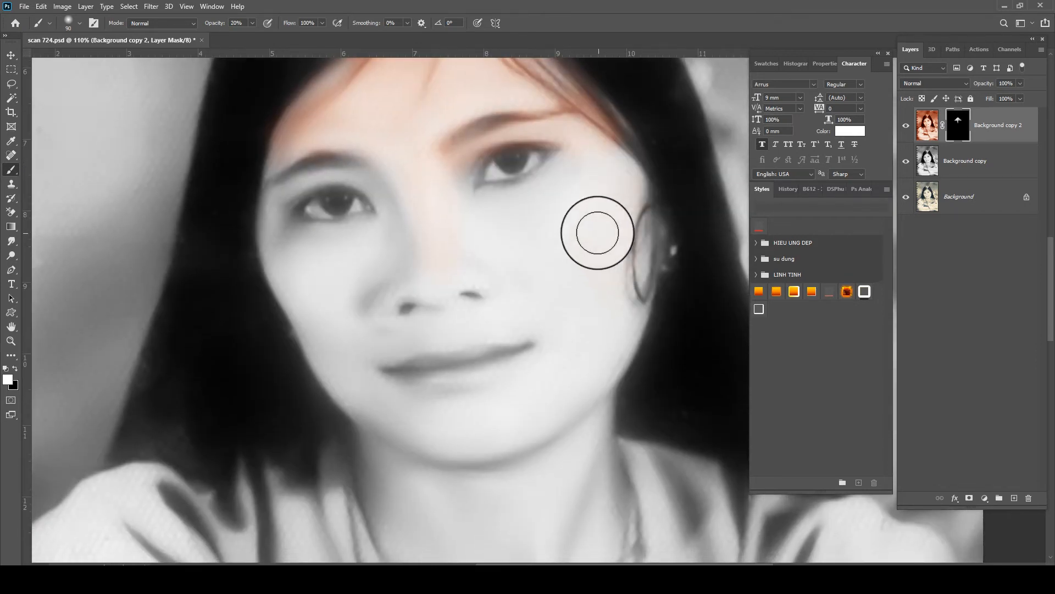
key([)
key([)
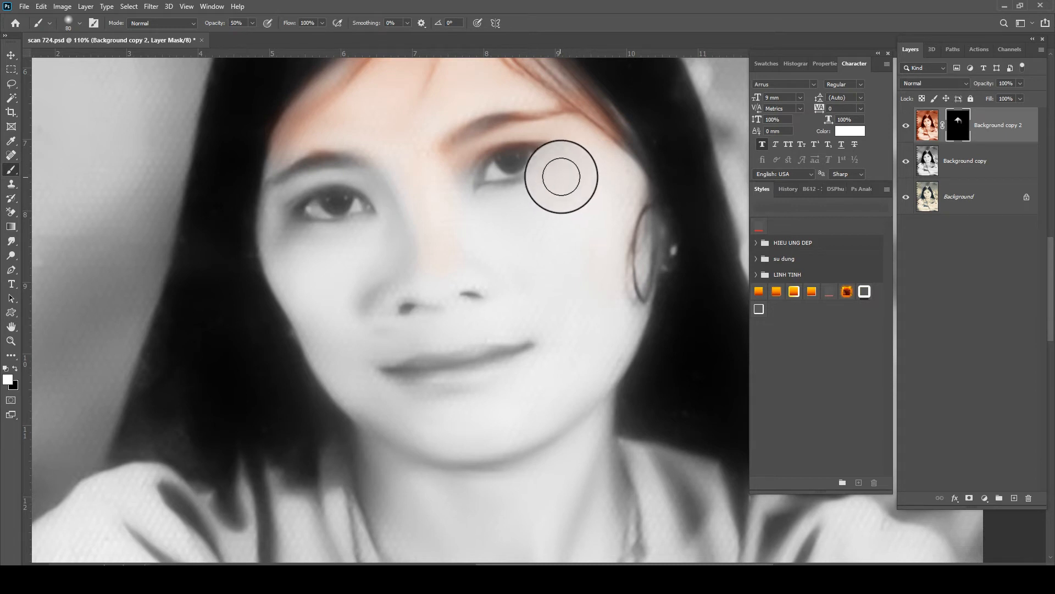
mouse_move(549, 199)
mouse_down()
mouse_move(515, 210)
mouse_move(616, 167)
mouse_move(491, 219)
mouse_move(451, 184)
mouse_up()
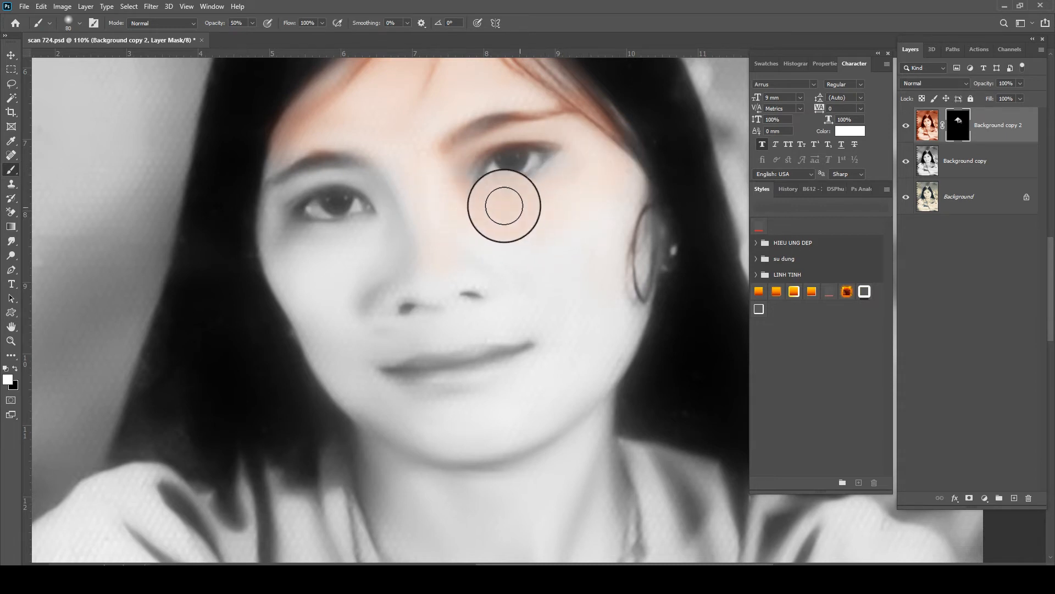
mouse_move(504, 205)
mouse_down()
mouse_move(492, 224)
mouse_move(447, 242)
mouse_move(503, 279)
mouse_move(404, 297)
mouse_move(471, 280)
mouse_move(429, 262)
mouse_move(448, 252)
mouse_move(412, 294)
mouse_move(398, 186)
mouse_move(359, 156)
mouse_move(310, 193)
mouse_move(366, 181)
mouse_move(318, 177)
mouse_move(277, 197)
mouse_move(270, 222)
mouse_move(273, 156)
mouse_move(267, 188)
mouse_move(277, 164)
mouse_move(293, 165)
mouse_move(282, 192)
mouse_up()
- Paint the tint over the image-left temple at 20% opacity, and over the image-left cheek and lips at 50%
key(5)
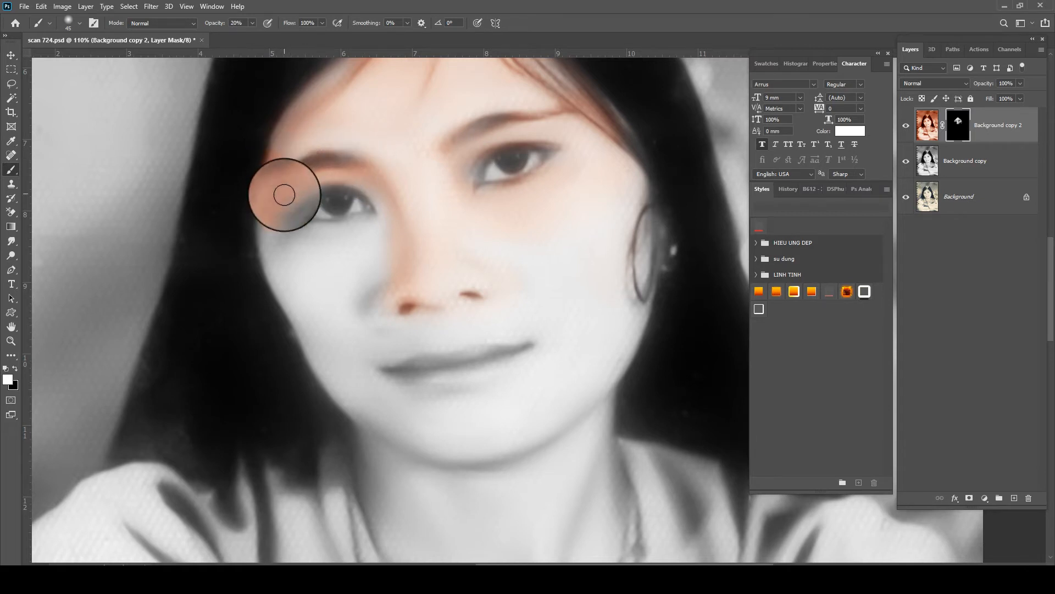
key(2)
mouse_move(299, 292)
mouse_down()
mouse_move(266, 227)
mouse_move(283, 257)
mouse_move(279, 229)
mouse_move(298, 268)
mouse_move(336, 236)
mouse_move(368, 241)
mouse_move(318, 252)
mouse_up()
key(bracketright)
key(5)
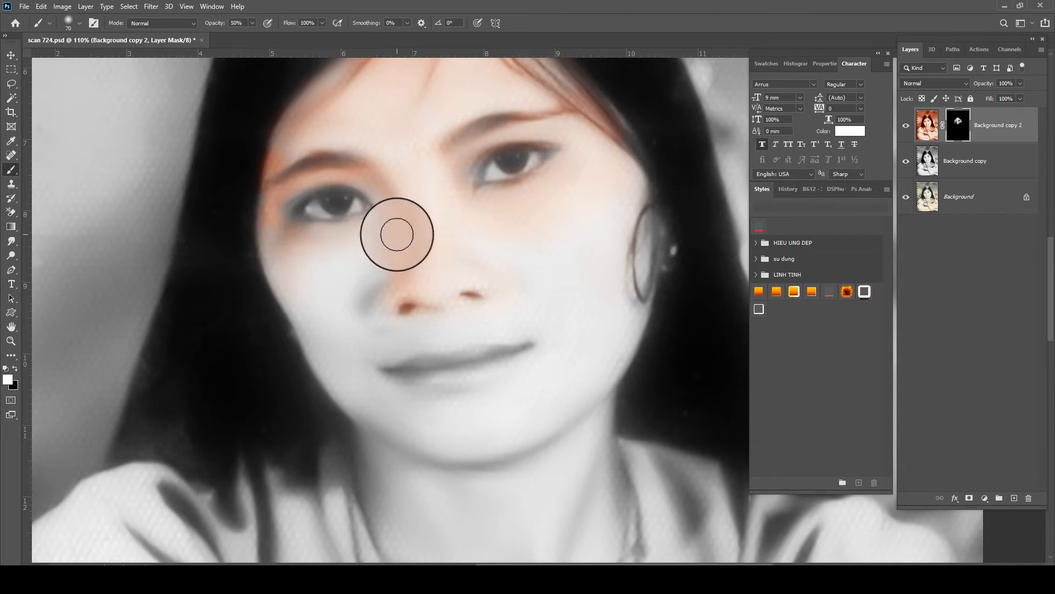
mouse_move(360, 287)
mouse_down()
mouse_move(392, 210)
mouse_move(318, 307)
mouse_move(277, 238)
mouse_move(313, 323)
mouse_move(333, 280)
mouse_move(300, 264)
mouse_move(329, 248)
mouse_move(280, 277)
mouse_move(281, 256)
mouse_move(367, 336)
mouse_move(432, 329)
mouse_move(363, 303)
mouse_move(395, 283)
mouse_move(380, 331)
mouse_move(532, 321)
mouse_move(398, 330)
mouse_move(385, 365)
mouse_move(528, 351)
mouse_move(524, 341)
mouse_move(407, 362)
mouse_move(502, 378)
mouse_move(527, 349)
mouse_up()
- Reveal the tint on the image-right cheek and ear at brush size 100, and on the chin at size 80
key(bracketright)
key(bracketright)
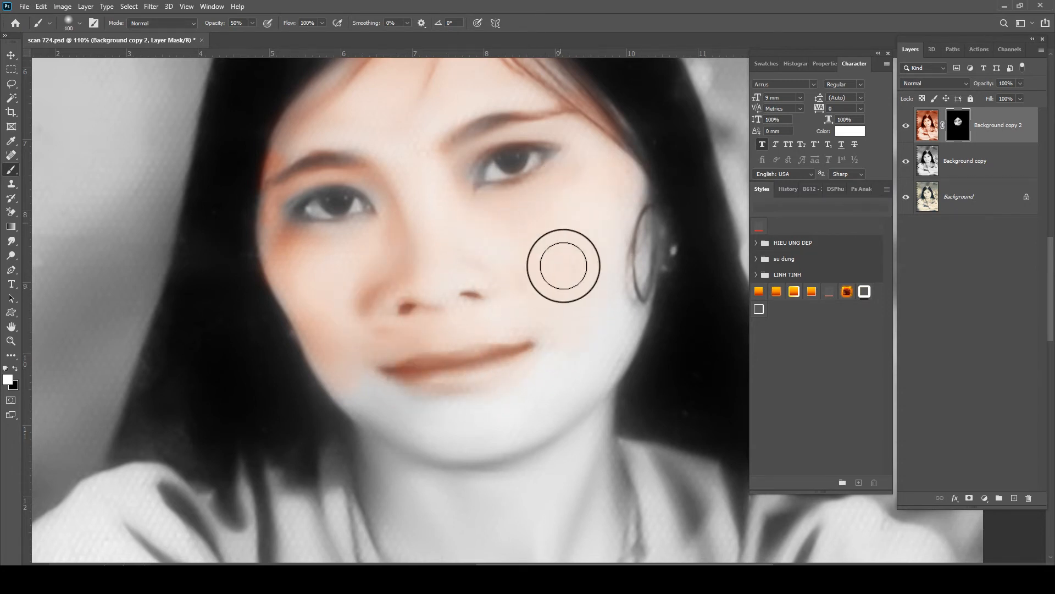
mouse_move(628, 229)
mouse_down()
mouse_move(638, 194)
mouse_move(612, 183)
mouse_move(578, 124)
mouse_move(637, 297)
mouse_move(625, 245)
mouse_move(617, 306)
mouse_move(618, 247)
mouse_move(629, 276)
mouse_up()
key(bracketleft)
key(bracketleft)
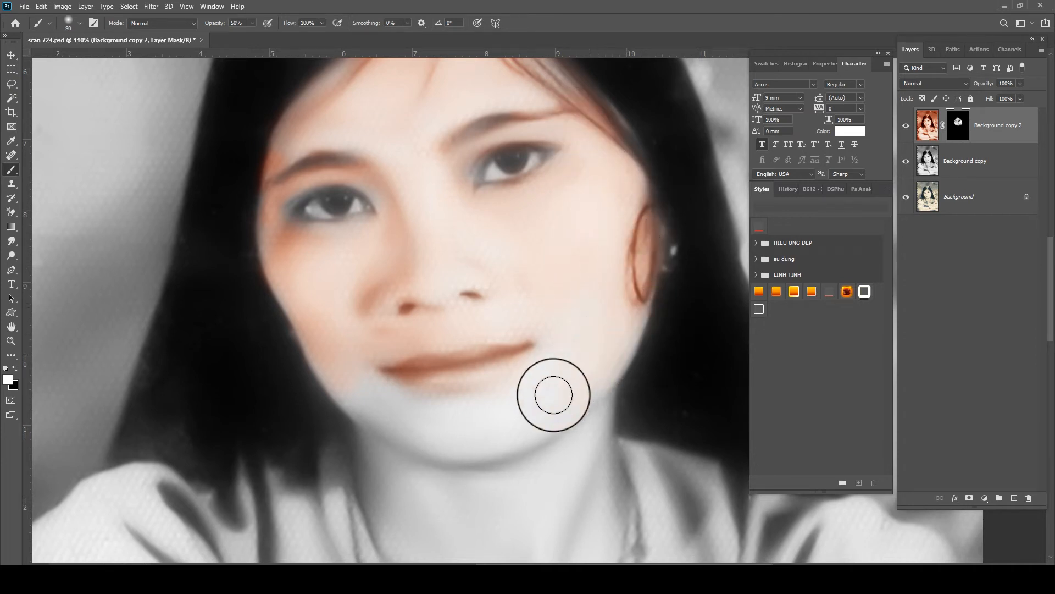
mouse_move(468, 412)
mouse_down()
mouse_move(399, 403)
mouse_move(343, 353)
mouse_move(322, 275)
mouse_move(329, 268)
mouse_move(273, 226)
mouse_move(285, 202)
mouse_up()
key(1)
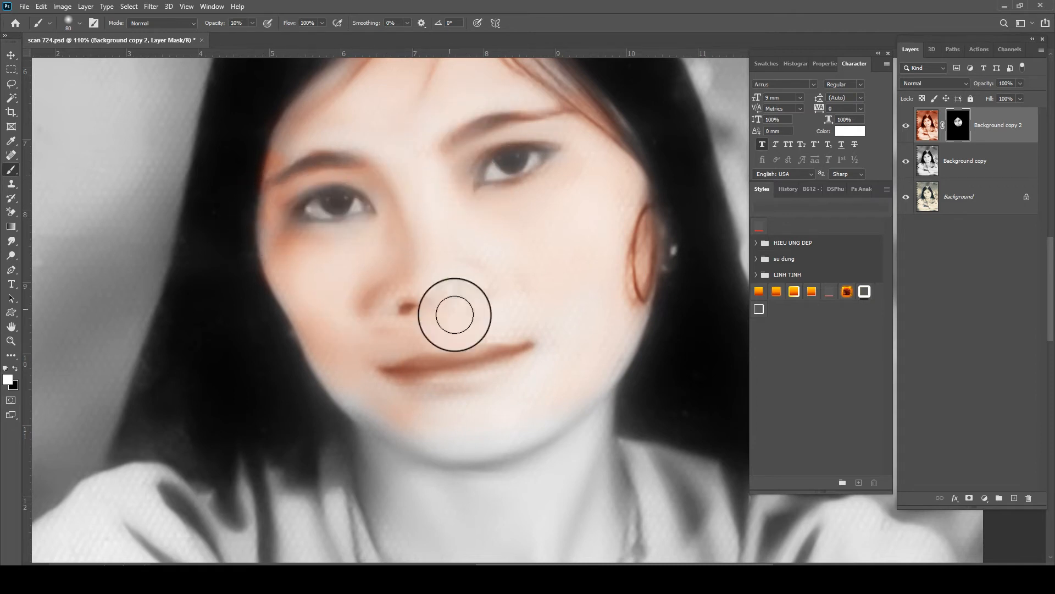
- Paint the tint over the jaw and the whole neck down to the blouse neckline at 40% brush opacity
scroll(467, 308, down, 3)
scroll(371, 291, down, 3)
key(4)
mouse_move(365, 331)
mouse_down()
mouse_move(398, 350)
mouse_move(348, 316)
mouse_move(373, 333)
mouse_move(332, 279)
mouse_move(371, 314)
mouse_move(405, 375)
mouse_move(373, 343)
mouse_move(399, 426)
mouse_move(458, 433)
mouse_move(396, 365)
mouse_up()
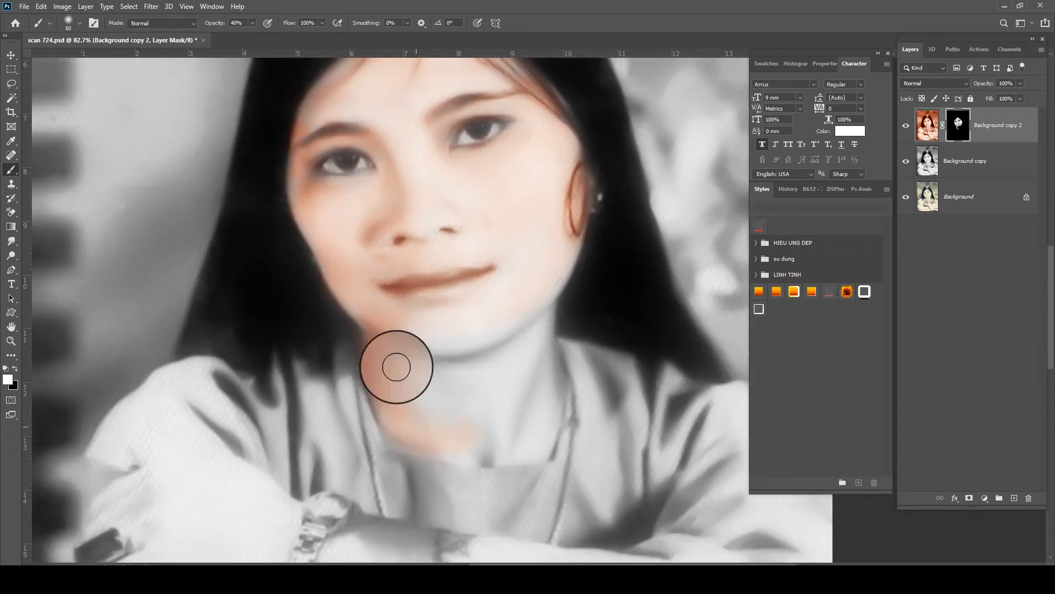
key(bracketright)
key(bracketright)
key(bracketright)
mouse_move(444, 394)
mouse_down()
mouse_move(407, 337)
mouse_move(479, 407)
mouse_move(432, 367)
mouse_move(464, 340)
mouse_move(416, 332)
mouse_move(512, 337)
mouse_move(471, 361)
mouse_move(532, 303)
mouse_up()
key(bracketleft)
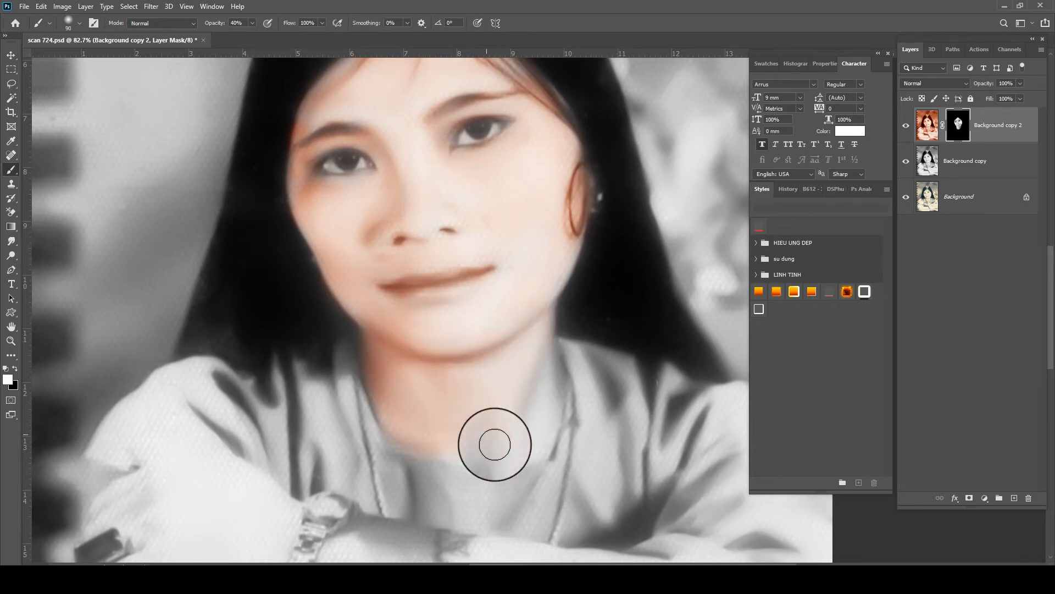
mouse_move(492, 441)
mouse_down()
mouse_move(547, 331)
mouse_move(527, 392)
mouse_move(499, 338)
mouse_move(517, 402)
mouse_move(566, 248)
mouse_move(546, 281)
mouse_move(562, 274)
mouse_move(569, 240)
mouse_move(542, 406)
mouse_move(500, 451)
mouse_move(444, 451)
mouse_move(399, 425)
mouse_move(491, 455)
mouse_move(548, 417)
mouse_move(551, 362)
mouse_move(522, 443)
mouse_move(417, 431)
mouse_move(520, 407)
mouse_move(408, 404)
mouse_move(437, 415)
mouse_move(521, 375)
mouse_move(512, 442)
mouse_move(425, 444)
mouse_move(488, 394)
mouse_move(521, 317)
mouse_move(504, 353)
mouse_move(530, 346)
mouse_move(372, 309)
mouse_move(338, 231)
mouse_move(305, 199)
mouse_move(389, 201)
mouse_up()
drag(526, 290, 561, 155)
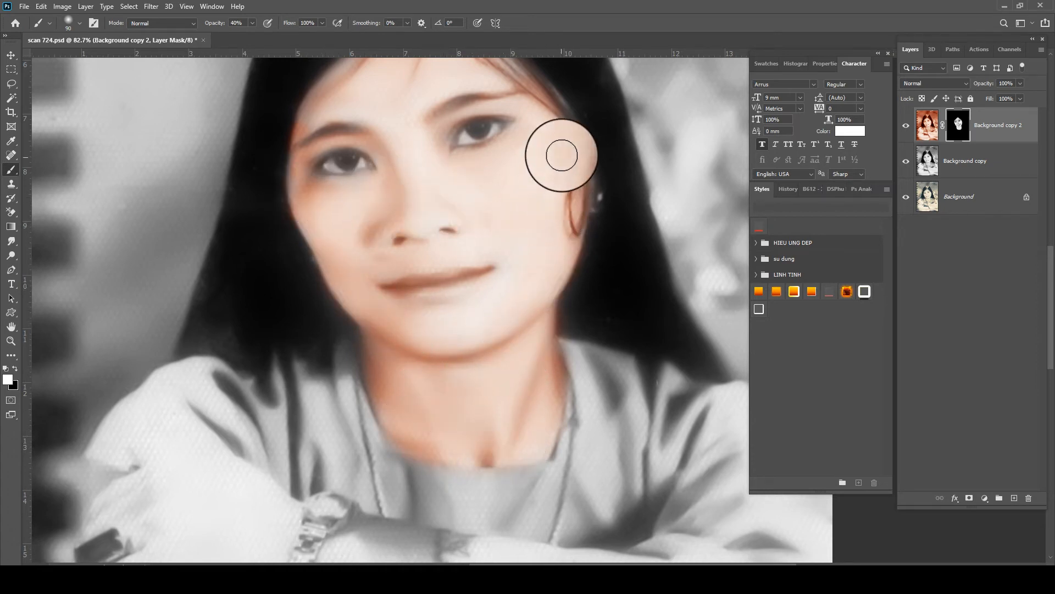
- Even out the tint on the forehead, eye areas and cheeks with further strokes at 40% opacity and size 90
mouse_move(404, 138)
mouse_down()
mouse_move(322, 117)
mouse_move(430, 137)
mouse_move(403, 137)
mouse_move(365, 221)
mouse_up()
mouse_move(307, 203)
mouse_down()
mouse_move(362, 149)
mouse_move(455, 123)
mouse_up()
drag(520, 229, 513, 193)
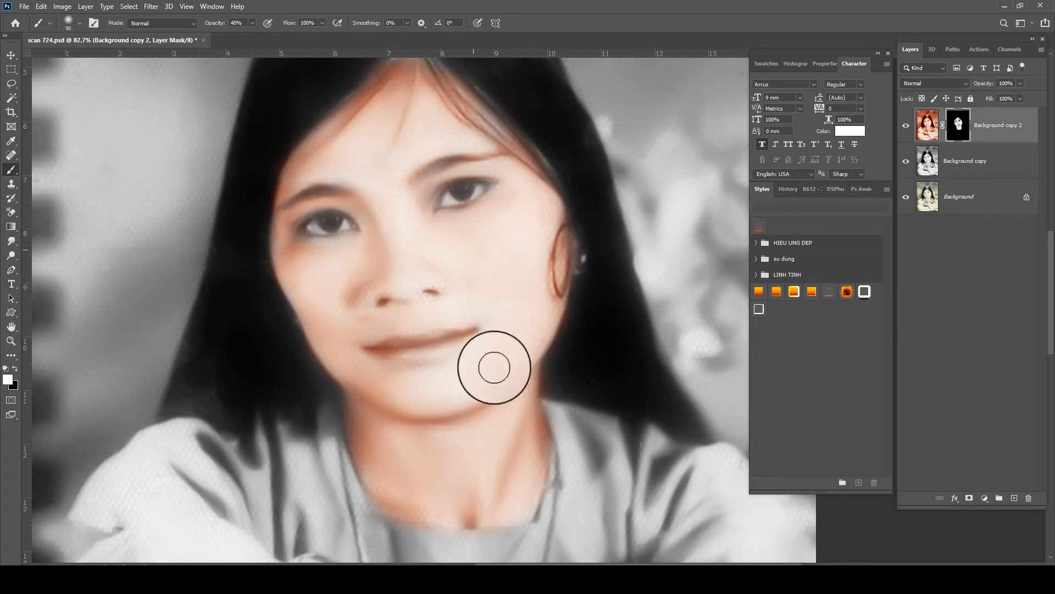
- Reveal the tint on the forearm between the wristwatch and the lace cuff, starting at brush size 60 and 40% opacity
scroll(516, 380, down, 3)
drag(431, 397, 416, 246)
drag(143, 271, 267, 316)
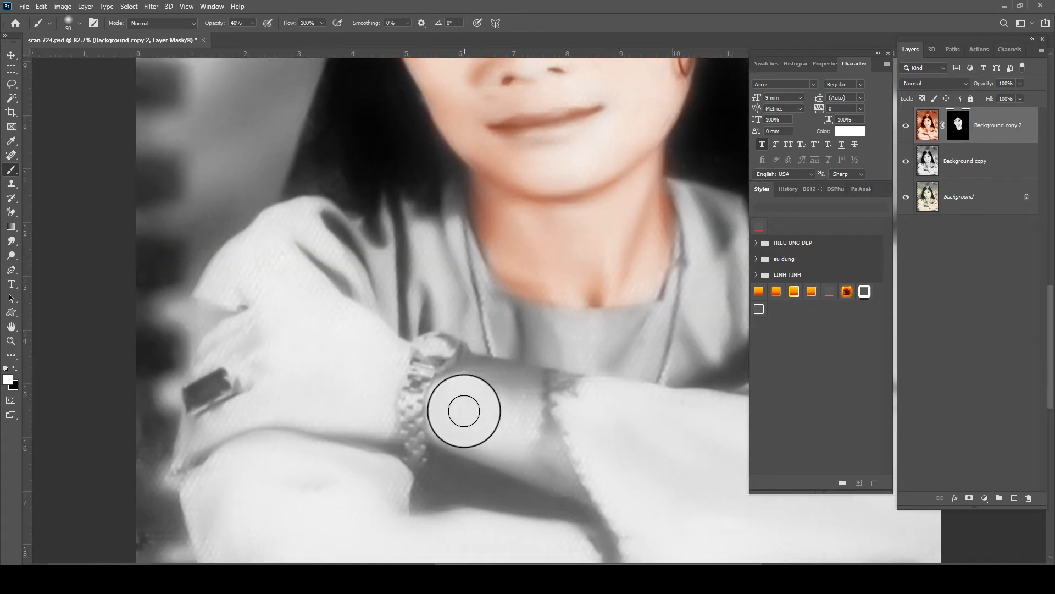
key(bracketleft)
click(476, 367)
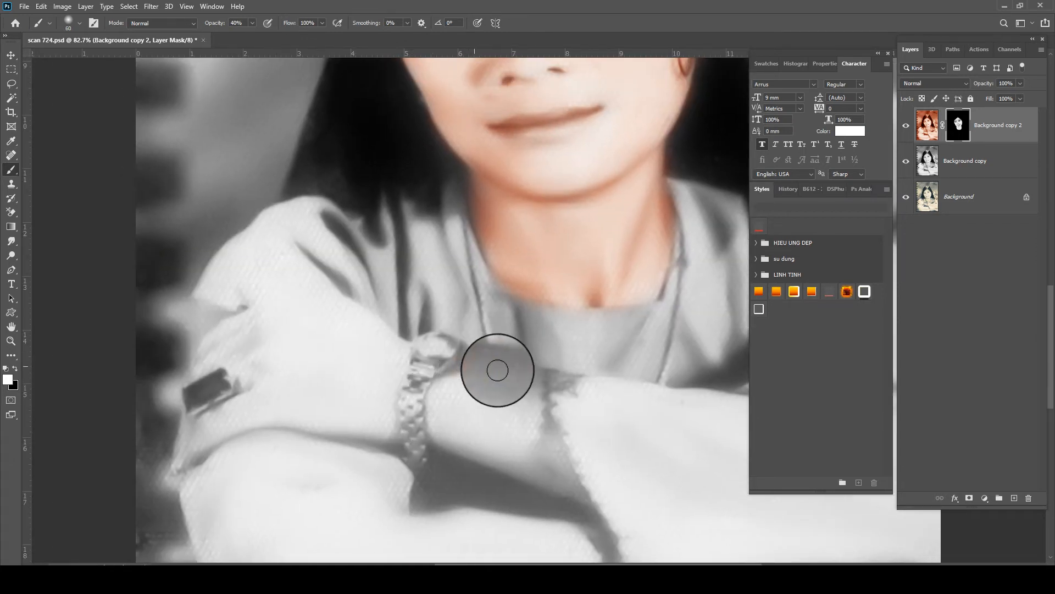
mouse_move(497, 370)
mouse_down()
mouse_move(543, 383)
mouse_move(460, 374)
mouse_move(436, 402)
mouse_move(434, 428)
mouse_move(431, 414)
mouse_move(507, 463)
mouse_move(448, 407)
mouse_move(498, 456)
mouse_move(476, 386)
mouse_move(526, 410)
mouse_move(546, 476)
mouse_move(530, 383)
mouse_move(554, 492)
mouse_move(558, 478)
mouse_move(575, 499)
mouse_move(496, 455)
mouse_move(546, 449)
mouse_move(500, 461)
mouse_move(569, 489)
mouse_move(521, 401)
mouse_move(525, 442)
mouse_move(465, 386)
mouse_move(499, 427)
mouse_move(542, 454)
mouse_move(489, 399)
mouse_move(453, 392)
mouse_move(466, 431)
mouse_move(469, 399)
mouse_move(513, 411)
mouse_move(562, 478)
mouse_up()
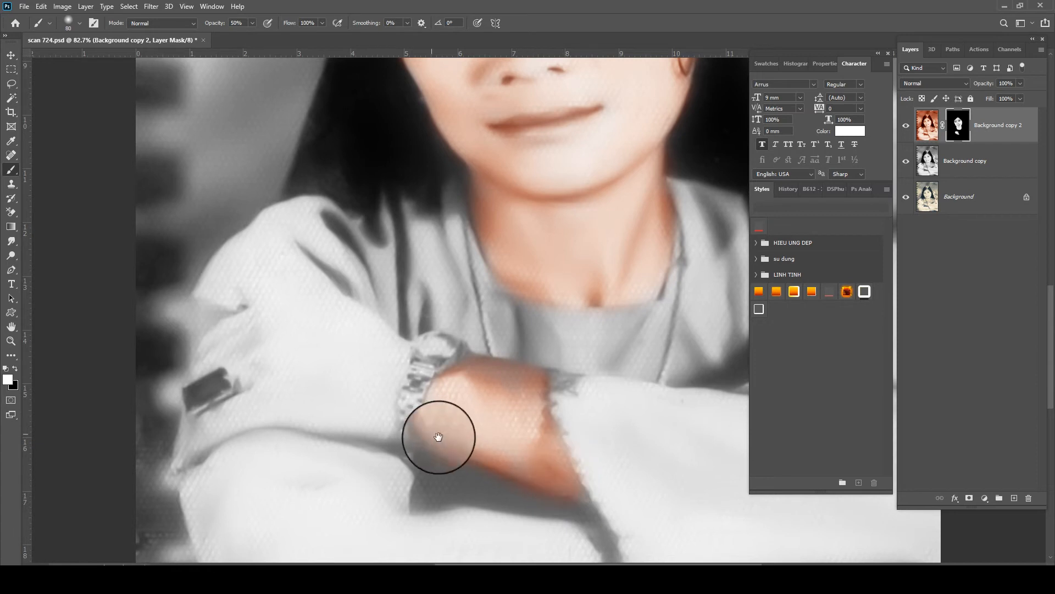
- Paint the tint over the back of the hand, the fingers and the skin beside the watch at 50% opacity
drag(438, 436, 450, 451)
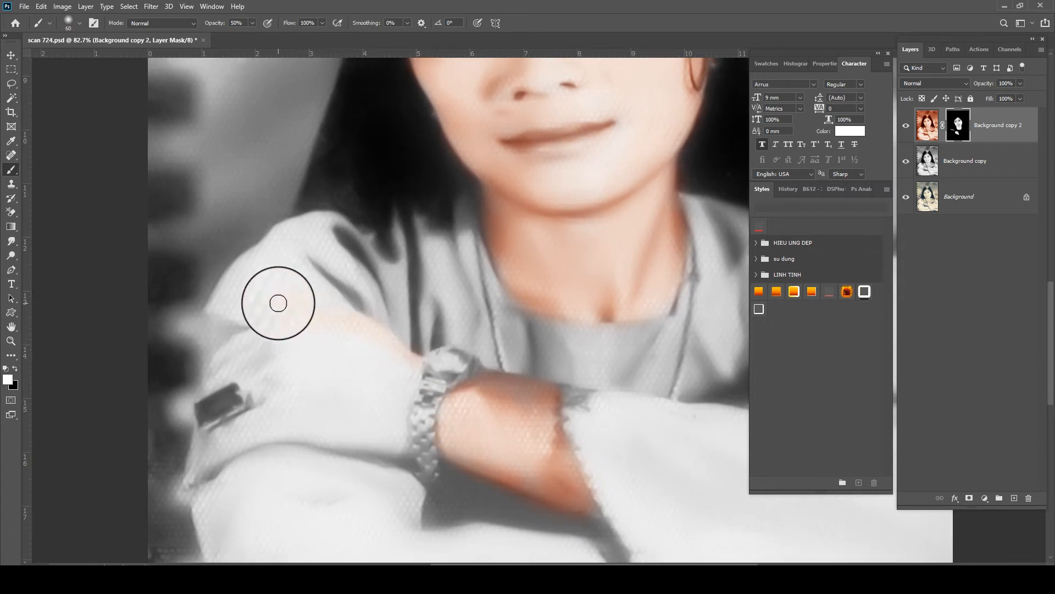
drag(257, 355, 229, 364)
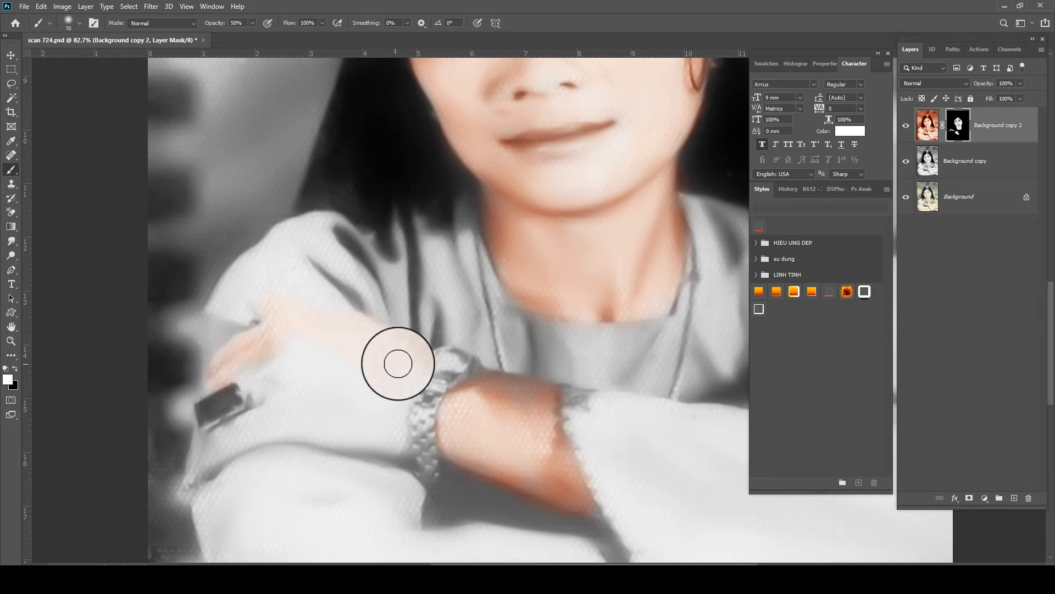
mouse_move(398, 363)
mouse_down()
mouse_move(401, 413)
mouse_move(403, 365)
mouse_up()
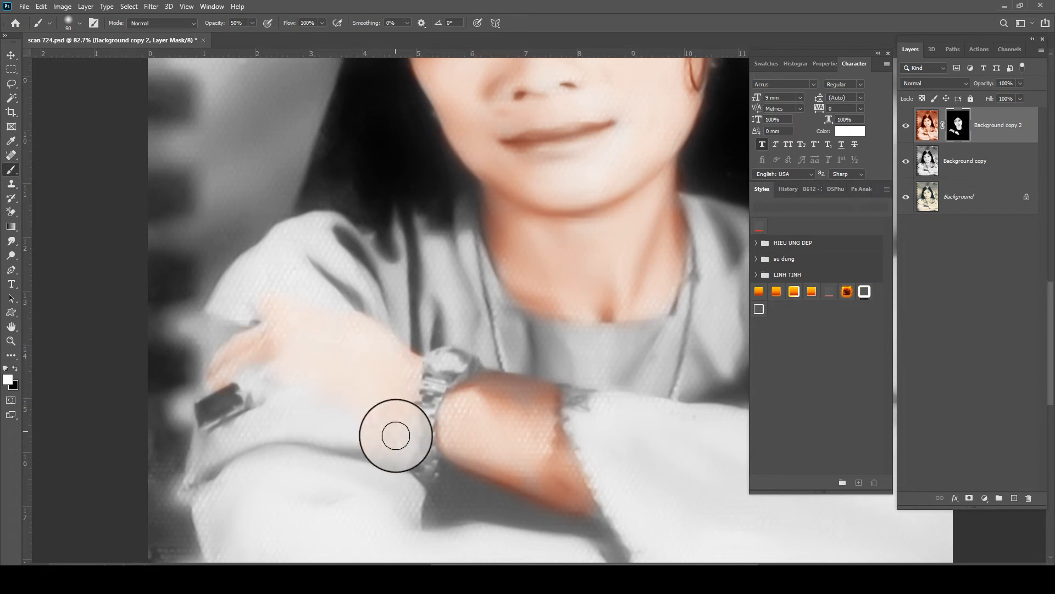
mouse_move(369, 438)
mouse_down()
mouse_move(312, 432)
mouse_move(367, 429)
mouse_move(407, 443)
mouse_move(290, 406)
mouse_move(316, 395)
mouse_move(244, 380)
mouse_move(293, 428)
mouse_move(226, 444)
mouse_move(332, 431)
mouse_move(202, 445)
mouse_move(201, 462)
mouse_move(261, 397)
mouse_move(248, 390)
mouse_move(250, 401)
mouse_move(412, 421)
mouse_move(398, 420)
mouse_move(412, 372)
mouse_up()
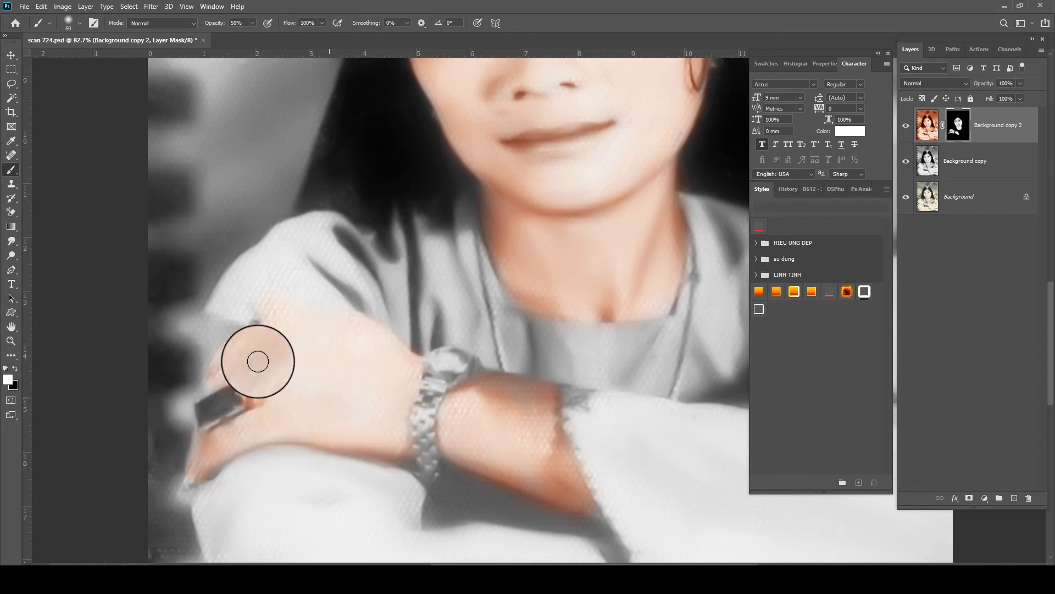
mouse_move(395, 414)
mouse_down()
mouse_move(434, 376)
mouse_move(437, 359)
mouse_move(463, 357)
mouse_up()
- Reveal the tint on the lower forearm at the portrait's bottom-right corner with the brush at size 100
scroll(431, 375, down, 3)
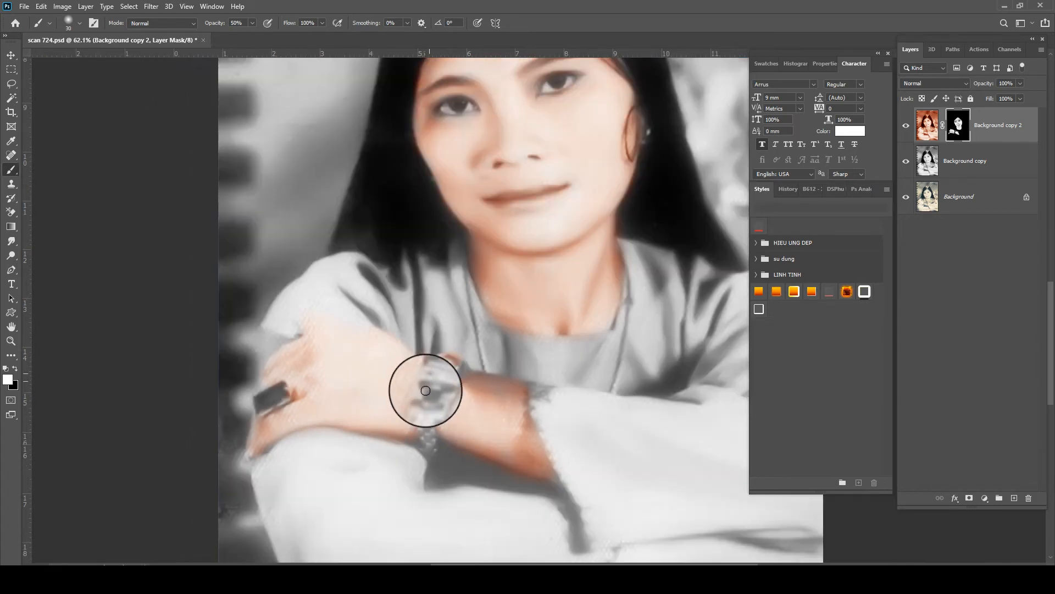
key(bracketright)
key(bracketright)
key(bracketright)
key(bracketright)
scroll(435, 438, down, 2)
mouse_move(436, 396)
mouse_down()
mouse_move(436, 377)
mouse_move(294, 264)
mouse_up()
scroll(396, 470, up, 1)
key(bracketright)
key(bracketright)
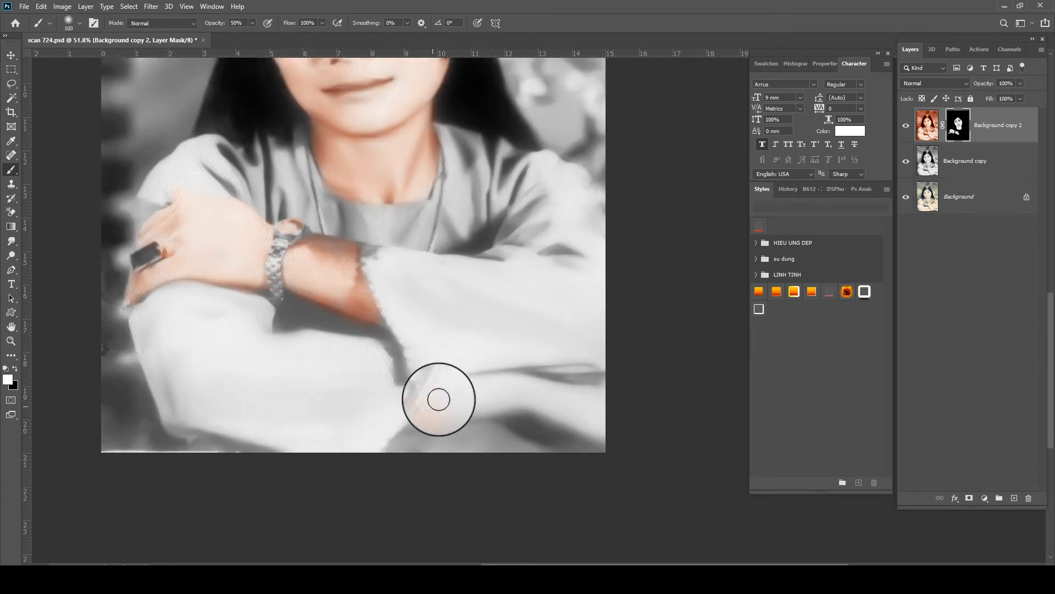
mouse_move(439, 400)
mouse_down()
mouse_move(529, 389)
mouse_move(588, 410)
mouse_move(503, 397)
mouse_move(603, 433)
mouse_move(599, 406)
mouse_move(521, 394)
mouse_move(452, 405)
mouse_move(441, 413)
mouse_move(509, 406)
mouse_move(417, 426)
mouse_move(474, 389)
mouse_move(554, 392)
mouse_move(610, 415)
mouse_move(530, 404)
mouse_move(595, 430)
mouse_move(572, 403)
mouse_move(531, 386)
mouse_move(441, 397)
mouse_move(562, 399)
mouse_move(535, 396)
mouse_up()
- Even out the skin tint on both cheeks and around the mouth with the brush at size 100 and 50% opacity
key(ctrl+0)
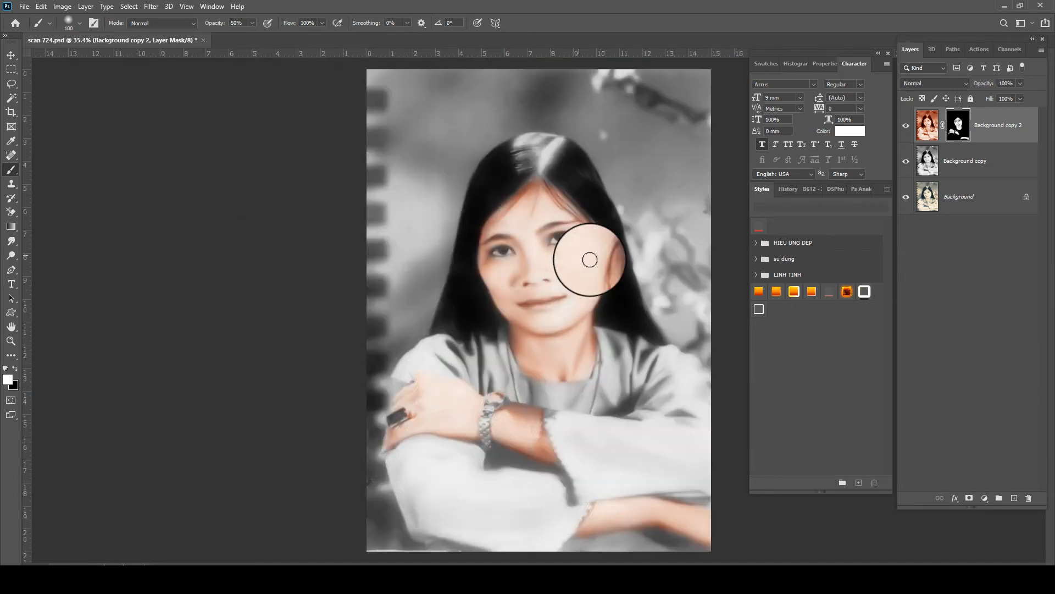
scroll(553, 225, up, 2)
drag(502, 306, 469, 285)
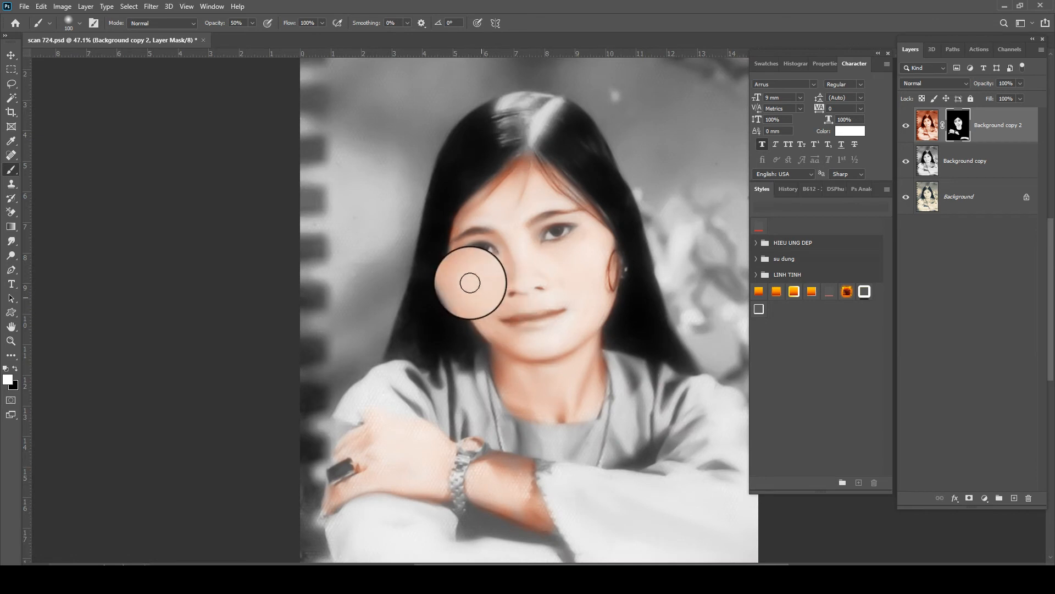
drag(567, 325, 584, 317)
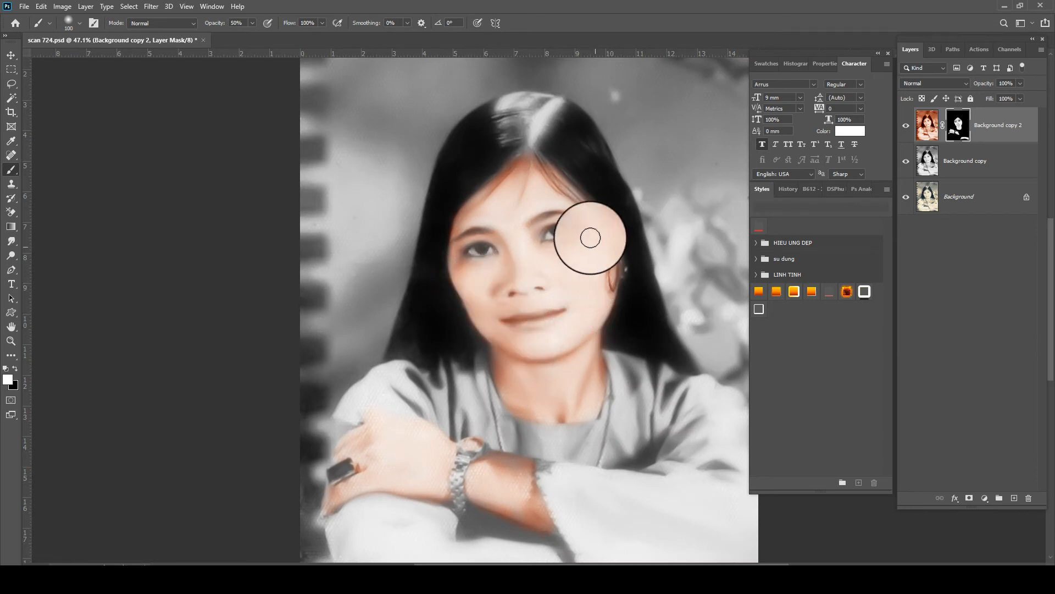
- Outline the lips with the Patch tool on the image of the reddish tinted layer and feather the selection by 4 pixels
click(929, 127)
scroll(544, 248, up, 5)
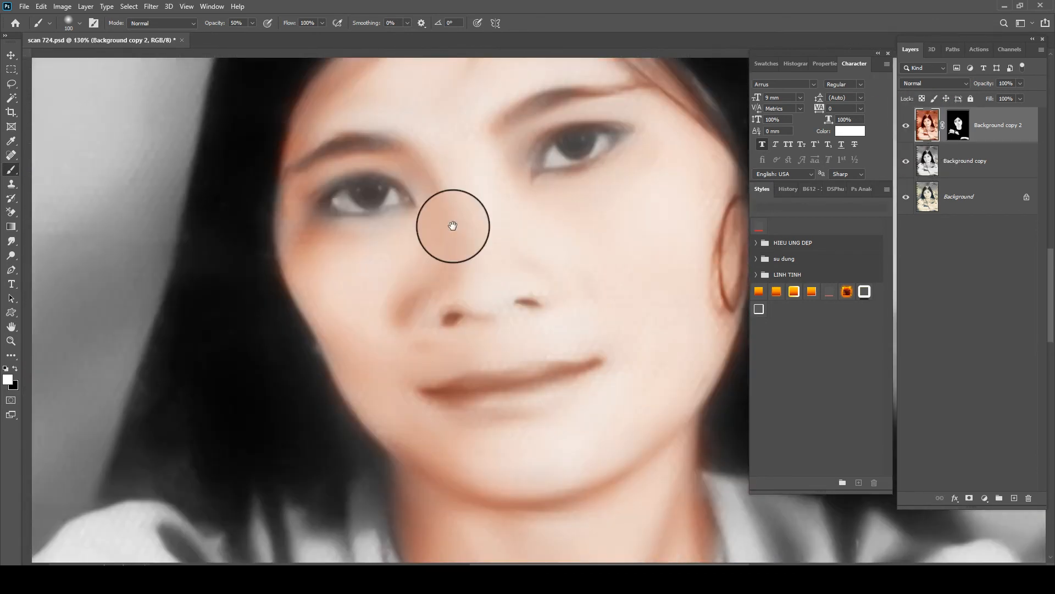
scroll(453, 225, up, 3)
drag(413, 428, 397, 274)
key(j)
key(shift+j)
key(shift+j)
drag(406, 359, 473, 374)
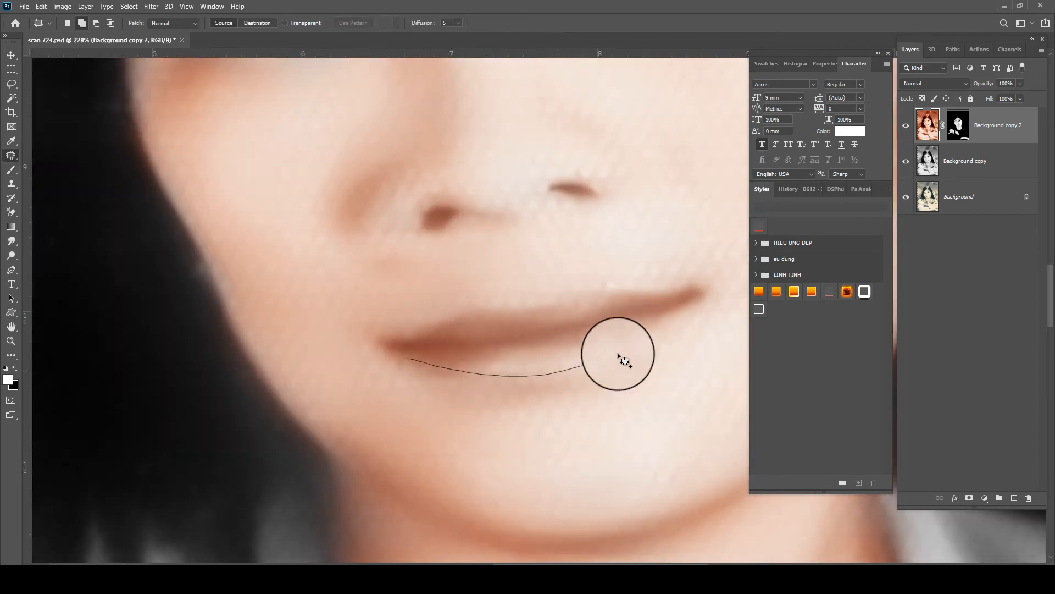
mouse_move(618, 356)
mouse_down()
mouse_move(690, 308)
mouse_move(695, 291)
mouse_move(614, 292)
mouse_up()
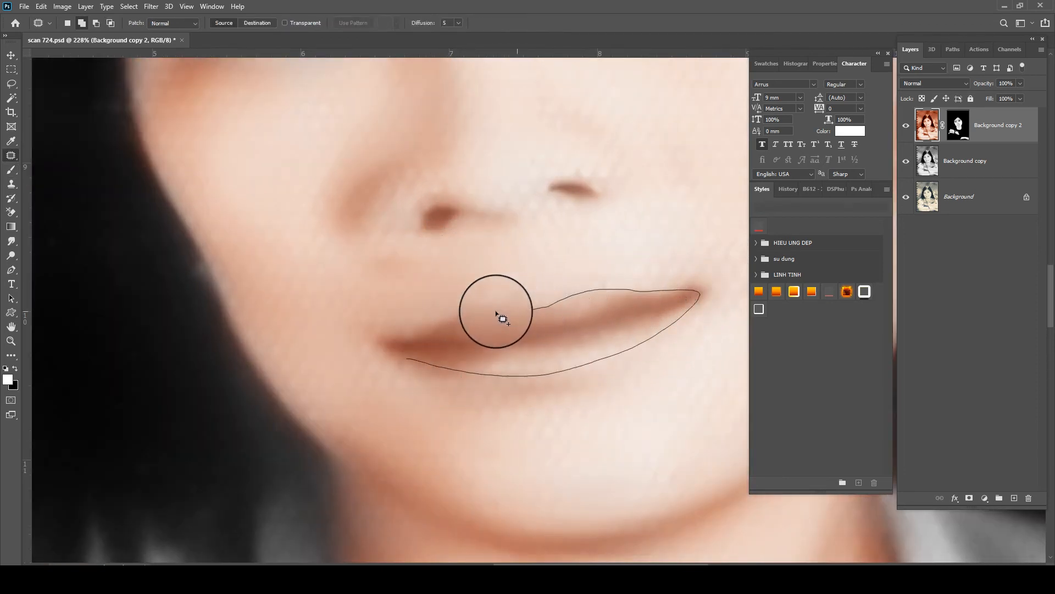
mouse_move(503, 319)
mouse_down()
mouse_move(435, 323)
mouse_move(408, 341)
mouse_up()
key(shift+F6)
text(4)
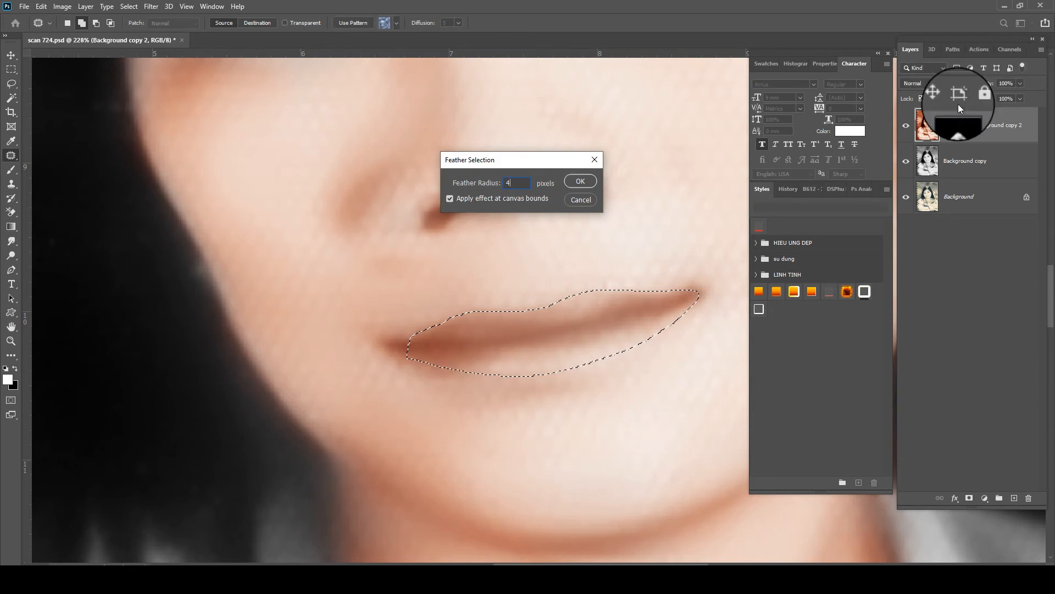
key(Return)
- Shift the midtones of the selected lips toward red and magenta with Color Balance
key(ctrl+b)
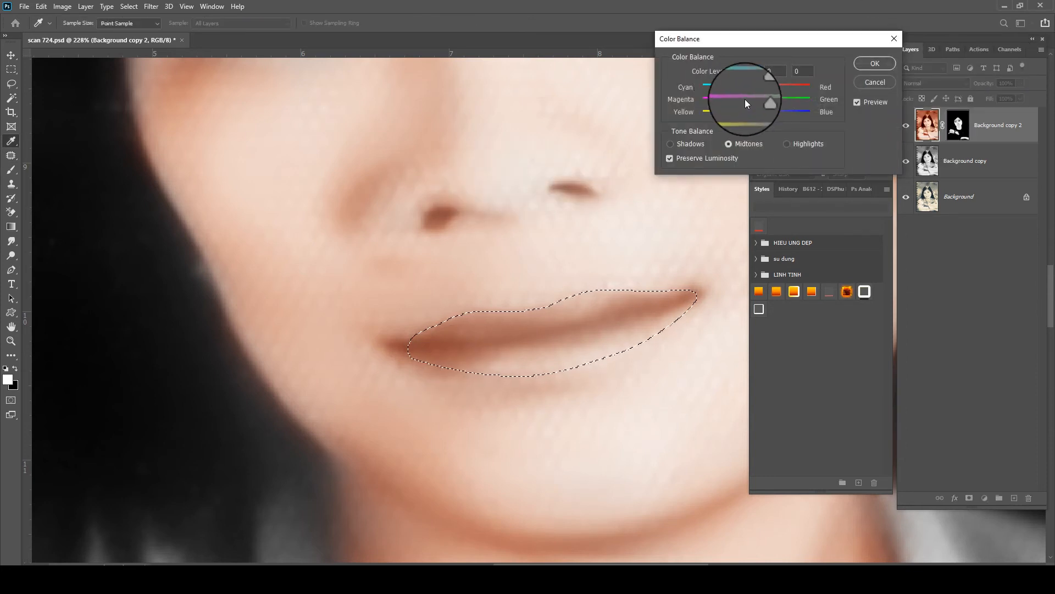
drag(760, 86, 767, 85)
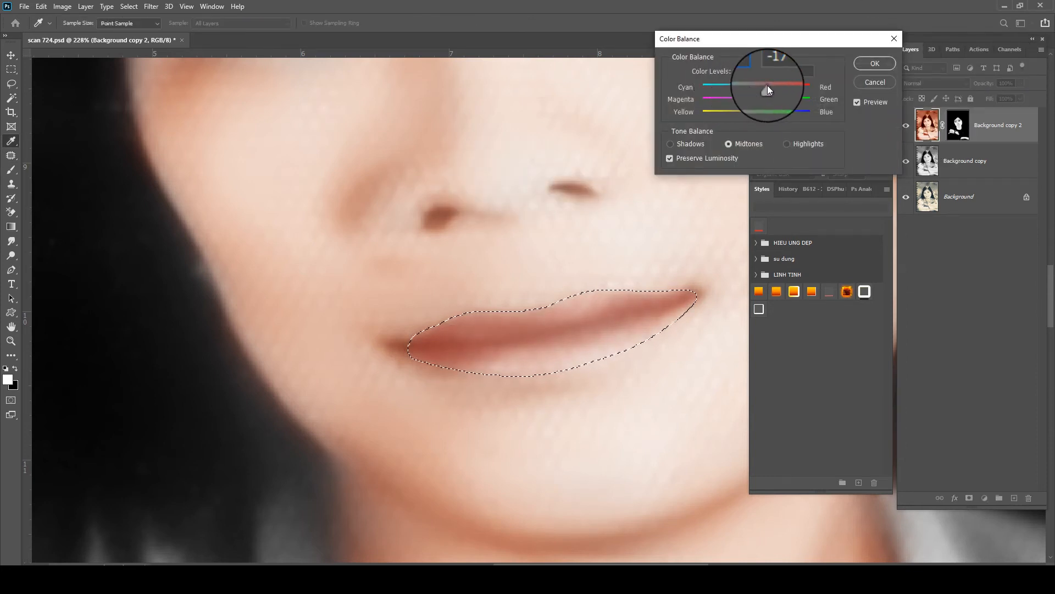
click(740, 99)
key(Return)
- Darken the lips slightly through the Levels midtones, shift them further toward magenta with Color Balance, and clear the selection
key(ctrl+l)
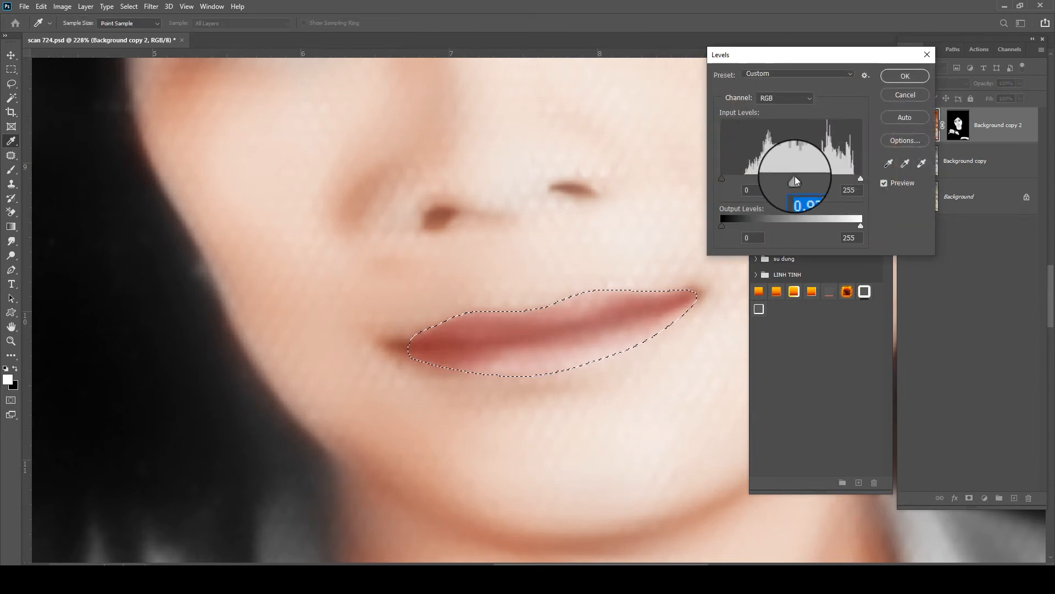
key(Return)
key(ctrl+b)
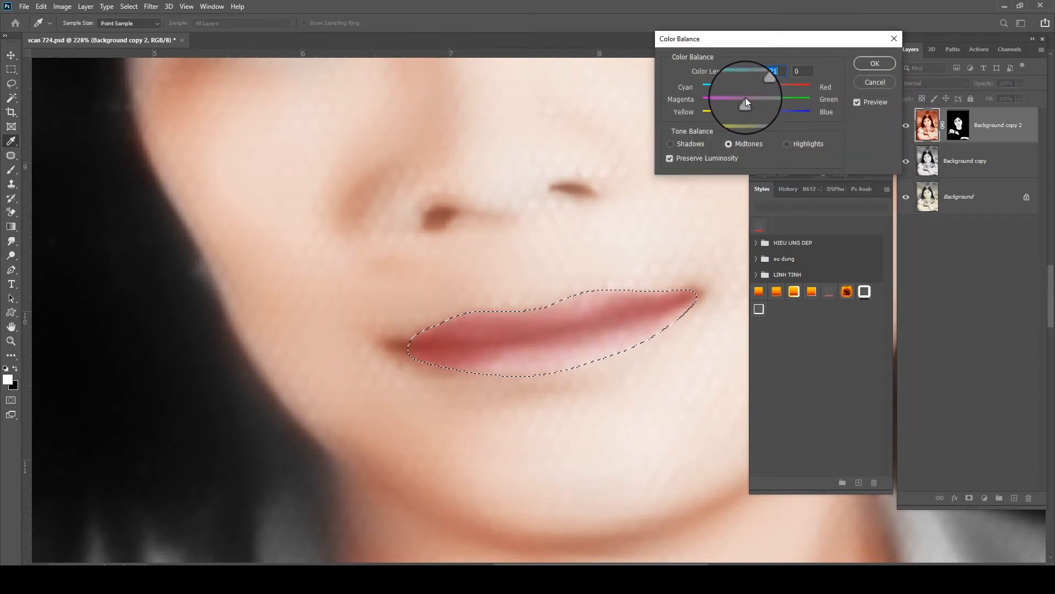
click(763, 112)
mouse_move(763, 110)
mouse_down()
mouse_move(761, 101)
mouse_move(780, 104)
mouse_move(751, 102)
mouse_up()
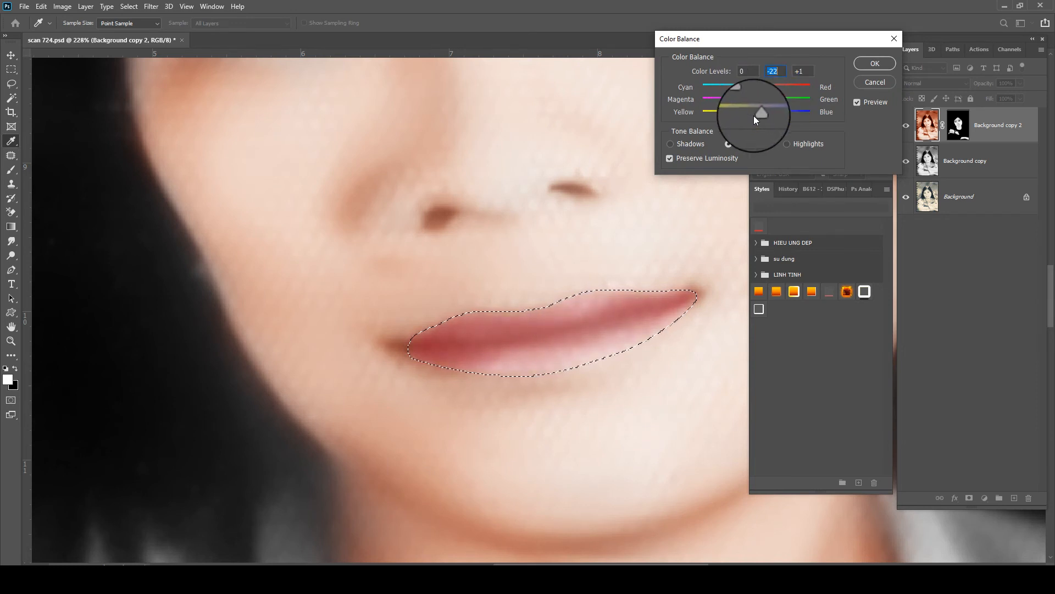
key(Return)
key(ctrl+0)
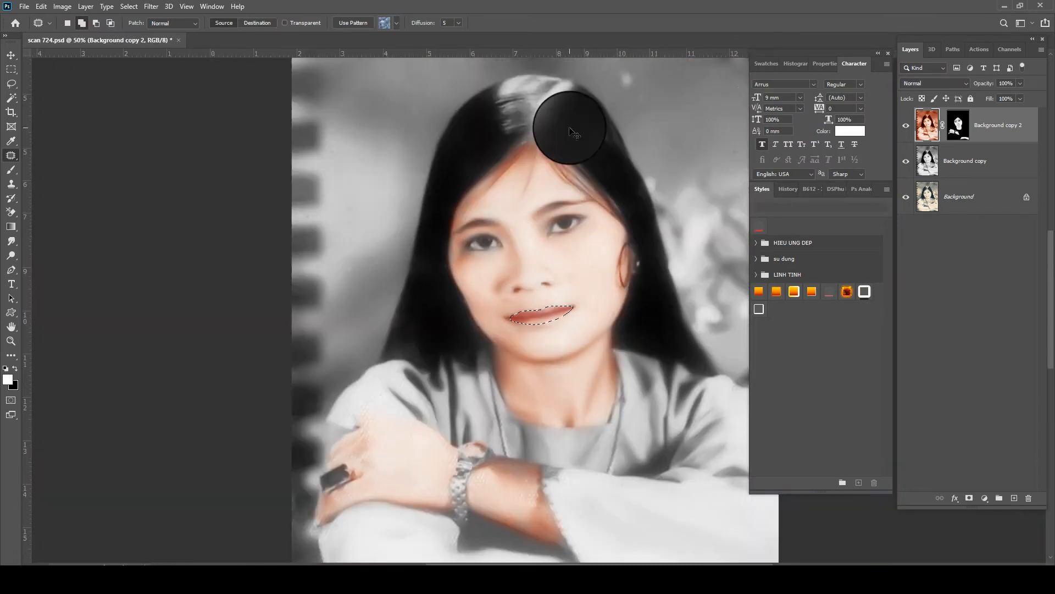
key(ctrl+d)
- Compare the portrait with the tinted layer and the black-and-white layer each switched off and back on
key(ctrl+minus)
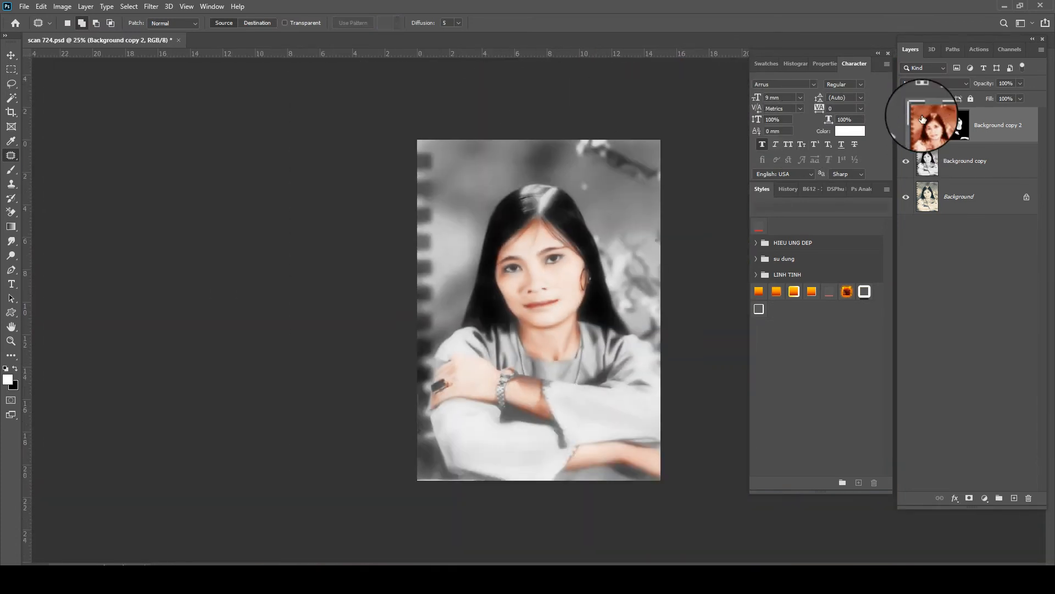
click(906, 126)
click(906, 126)
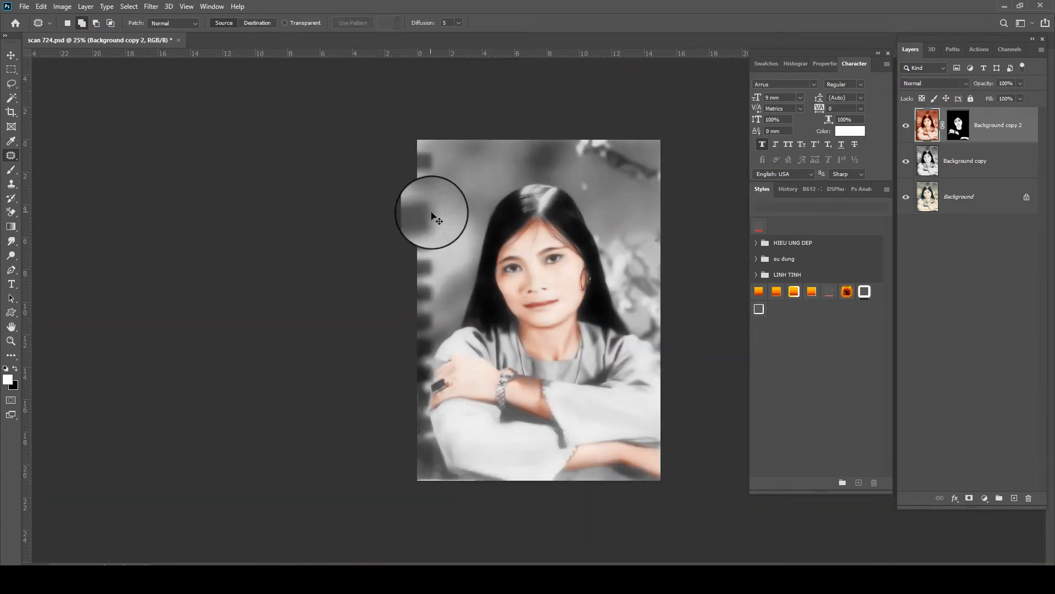
key(ctrl+plus)
scroll(471, 310, up, 1)
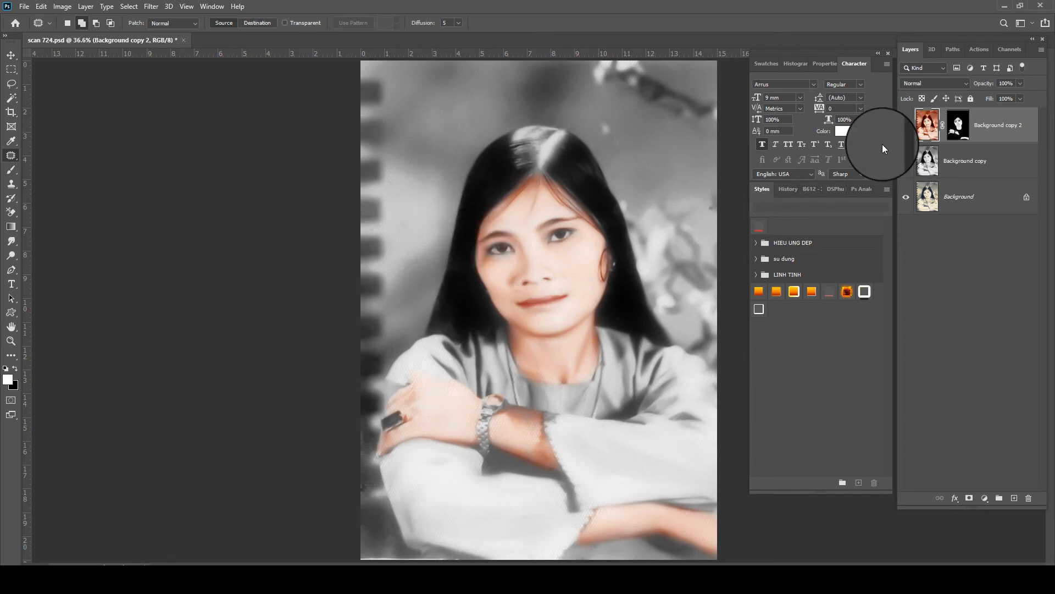
click(972, 172)
click(906, 161)
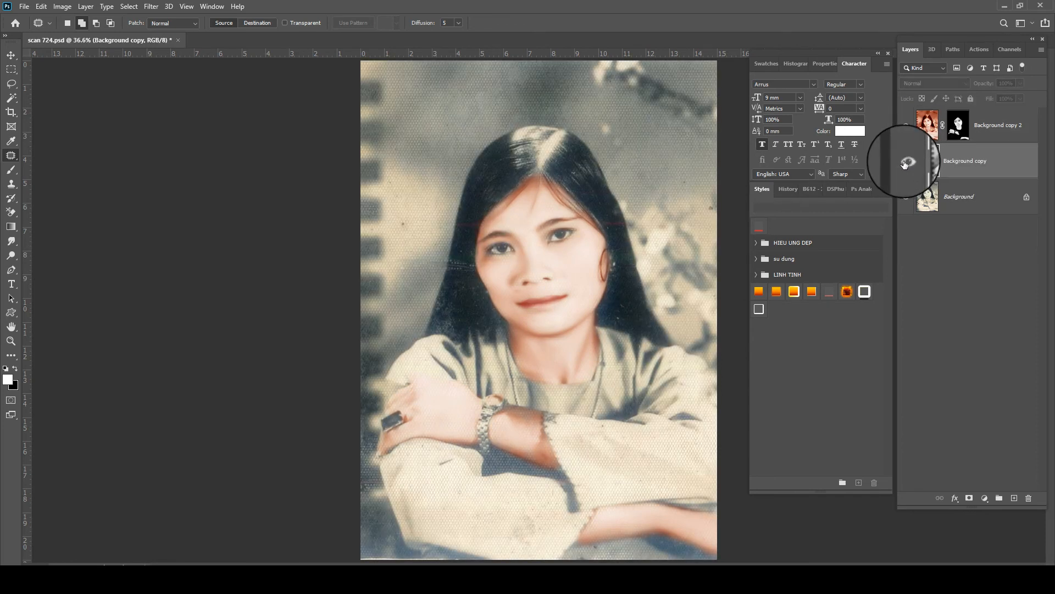
click(905, 161)
- Duplicate the black-and-white layer and tint the duplicate teal by shifting its Color Balance midtones toward cyan and blue
drag(957, 171, 1014, 497)
key(ctrl+b)
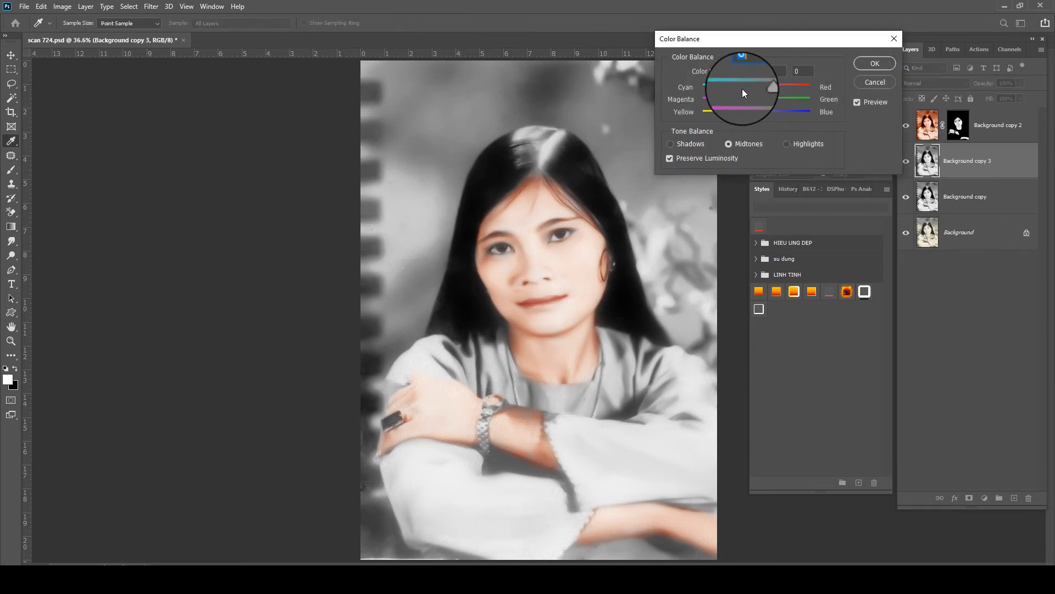
drag(742, 88, 764, 99)
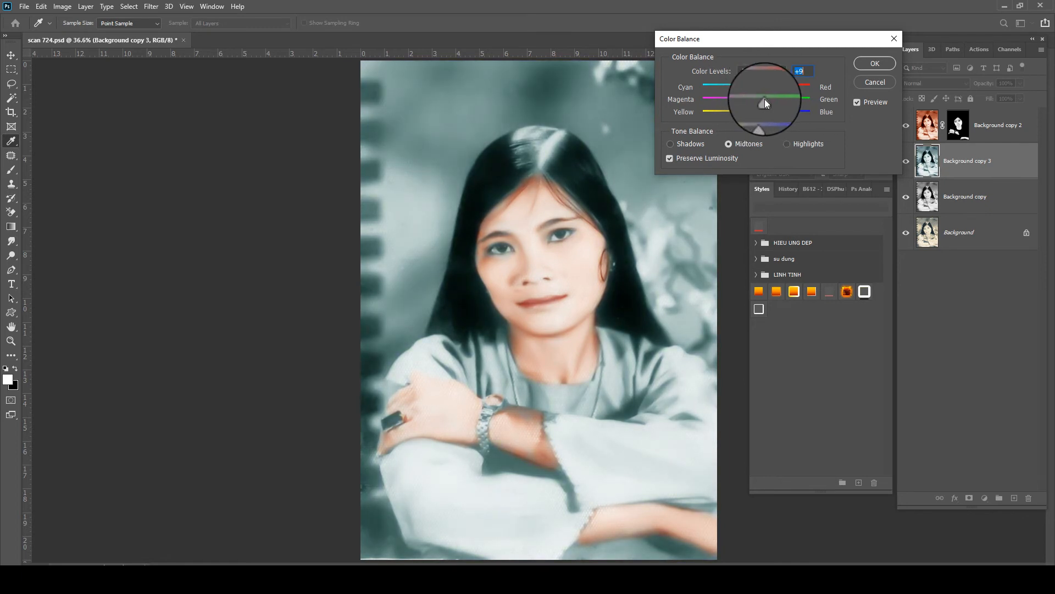
key(Return)
key(j)
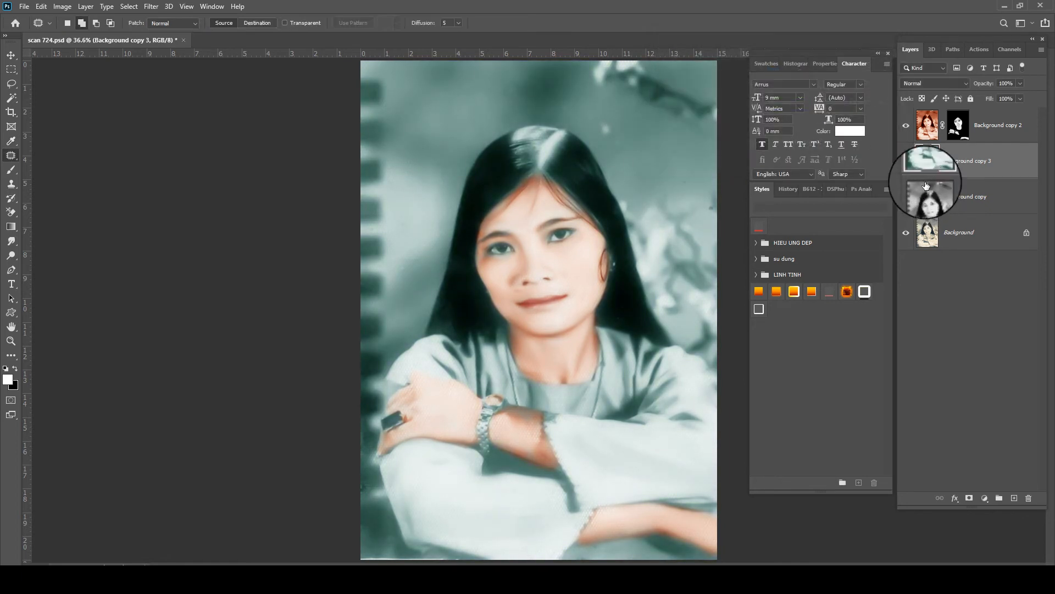
- Hide the teal layer behind a black mask and reveal it in white at 50% opacity on the background left of the head
alt+click(970, 498)
key(e)
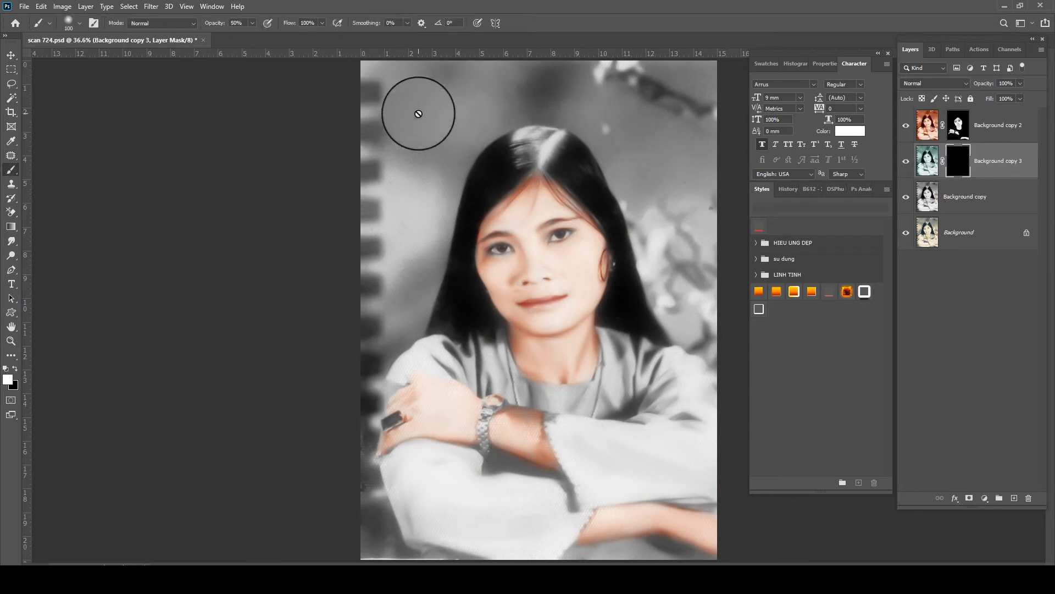
mouse_move(437, 90)
mouse_down()
mouse_move(390, 75)
mouse_move(625, 64)
mouse_move(700, 137)
mouse_move(378, 101)
mouse_move(379, 163)
mouse_move(401, 247)
mouse_move(397, 226)
mouse_move(446, 159)
mouse_up()
key(bracketleft)
key(bracketleft)
key(bracketleft)
key(bracketleft)
mouse_move(436, 213)
mouse_down()
mouse_move(455, 160)
mouse_move(519, 104)
mouse_move(492, 91)
mouse_up()
mouse_move(401, 112)
mouse_down()
mouse_move(384, 330)
mouse_move(424, 217)
mouse_move(415, 295)
mouse_move(364, 410)
mouse_up()
- Reveal the teal on the background along the portrait's left edge, beside the hair and shoulder and down to the bottom corner
key(bracketleft)
key(bracketleft)
key(bracketleft)
key(bracketleft)
key(bracketright)
mouse_move(383, 354)
mouse_down()
mouse_move(431, 285)
mouse_move(415, 258)
mouse_up()
key(])
mouse_move(361, 495)
mouse_down()
mouse_move(363, 445)
mouse_move(373, 561)
mouse_move(356, 445)
mouse_move(377, 544)
mouse_move(366, 543)
mouse_move(434, 561)
mouse_move(385, 523)
mouse_move(368, 489)
mouse_up()
- Start revealing the teal on the flowered background right of the hair with a large brush, reducing it to size 100 near the crown
key(])
key(])
drag(696, 200, 693, 284)
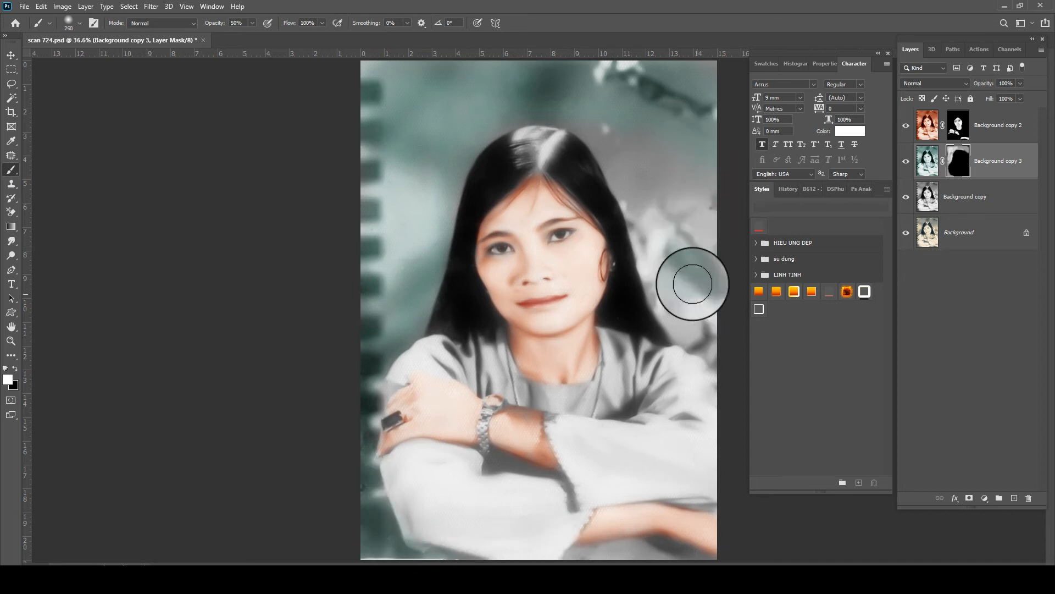
key(])
key(bracketleft)
key(bracketleft)
key(bracketleft)
key(bracketleft)
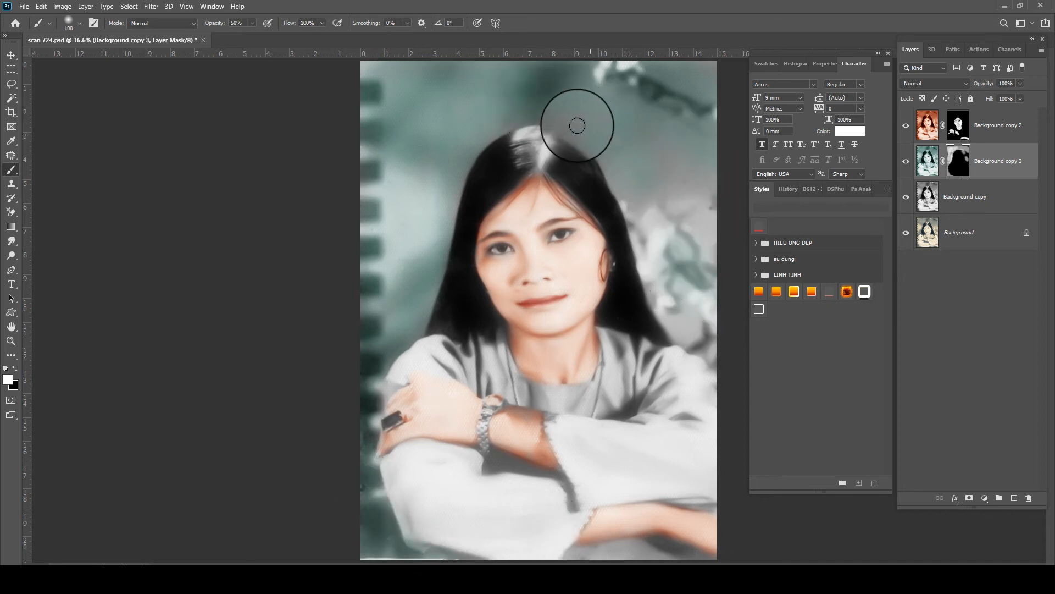
- Spread the teal over the background above the head and down the portrait's right side, enlarging the brush from size 200
key(bracketright)
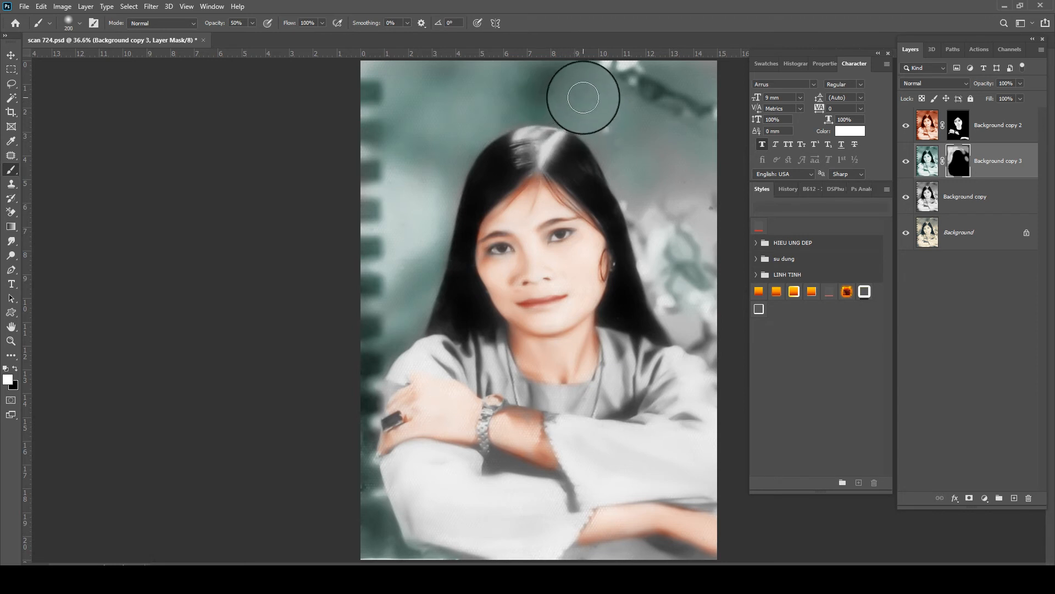
key(bracketright)
key(bracketright)
scroll(671, 84, down, 2)
drag(652, 137, 678, 291)
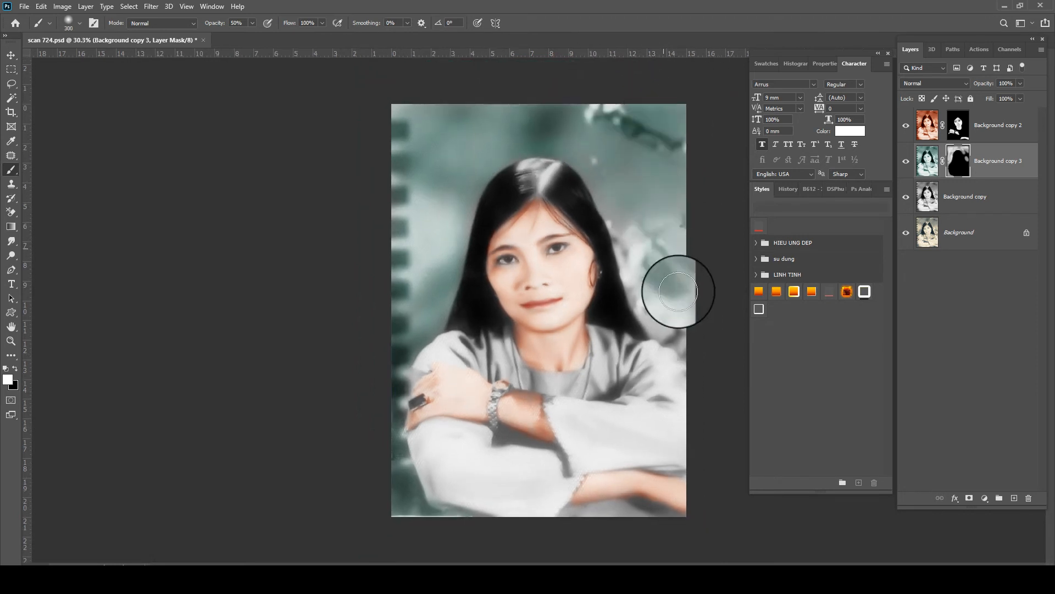
- Fill in the teal around the flowers between the hair and the portrait's right edge and across the upper-right background
key(bracketleft)
key(bracketleft)
key(bracketleft)
key(bracketleft)
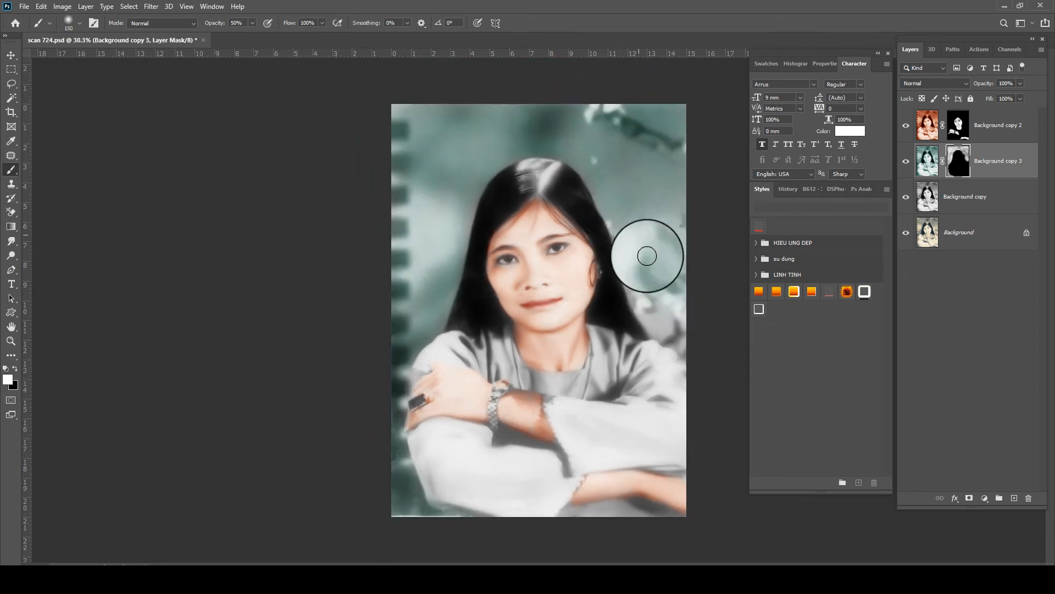
mouse_move(646, 256)
mouse_down()
mouse_move(661, 309)
mouse_move(689, 324)
mouse_move(650, 293)
mouse_move(666, 330)
mouse_move(632, 261)
mouse_move(648, 314)
mouse_move(682, 351)
mouse_move(673, 279)
mouse_move(687, 343)
mouse_move(683, 313)
mouse_up()
key(bracketright)
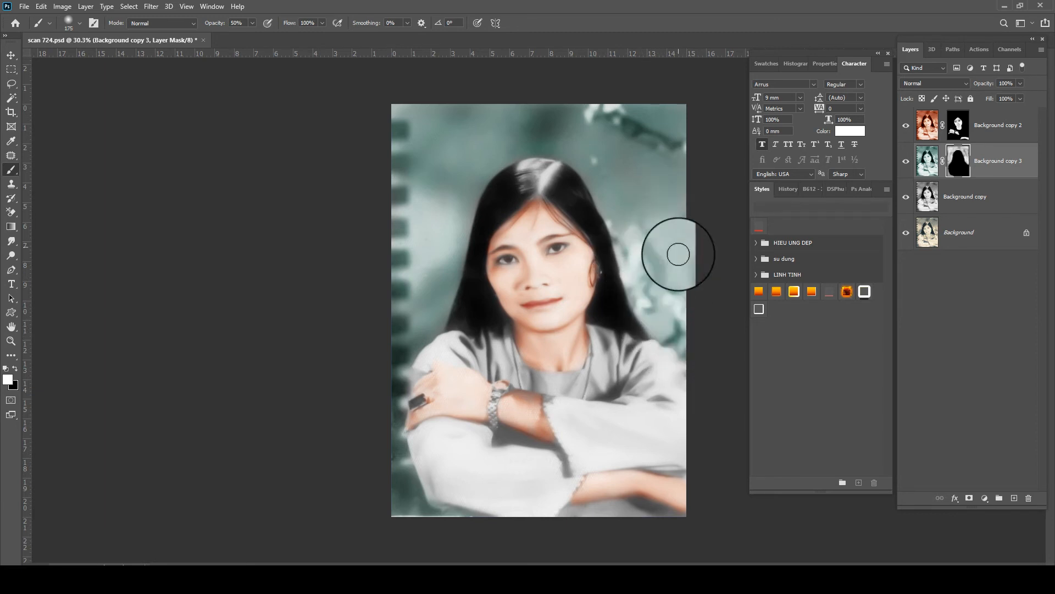
mouse_move(620, 152)
mouse_down()
mouse_move(681, 248)
mouse_move(679, 205)
mouse_move(639, 247)
mouse_move(606, 166)
mouse_move(666, 292)
mouse_move(681, 161)
mouse_move(649, 93)
mouse_up()
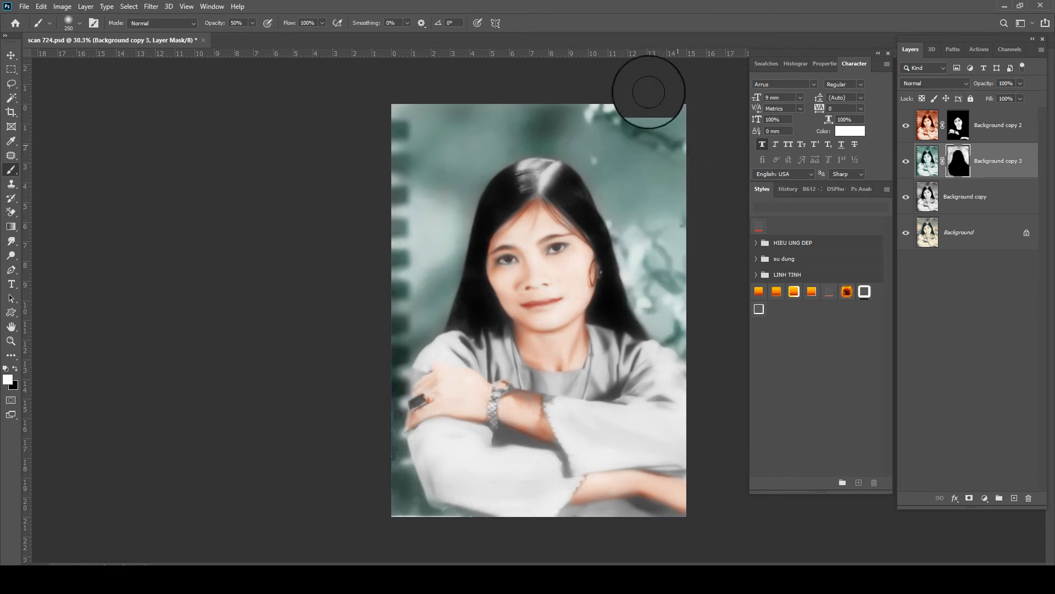
- Reveal the teal closely along the hair outline from the right side to the crown with the brush at sizes 90 and 100
key(bracketleft)
key(bracketleft)
key(bracketleft)
key(bracketleft)
key(bracketleft)
scroll(578, 128, up, 3)
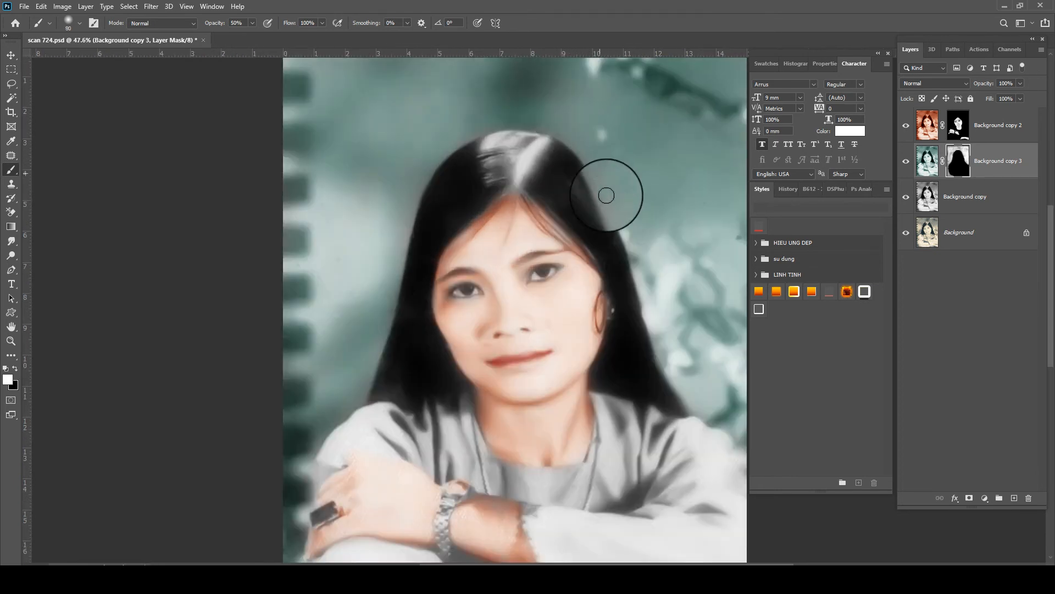
mouse_move(614, 203)
mouse_down()
mouse_move(571, 135)
mouse_move(509, 112)
mouse_up()
key(bracketright)
mouse_move(637, 234)
mouse_down()
mouse_move(662, 293)
mouse_move(635, 210)
mouse_move(528, 116)
mouse_up()
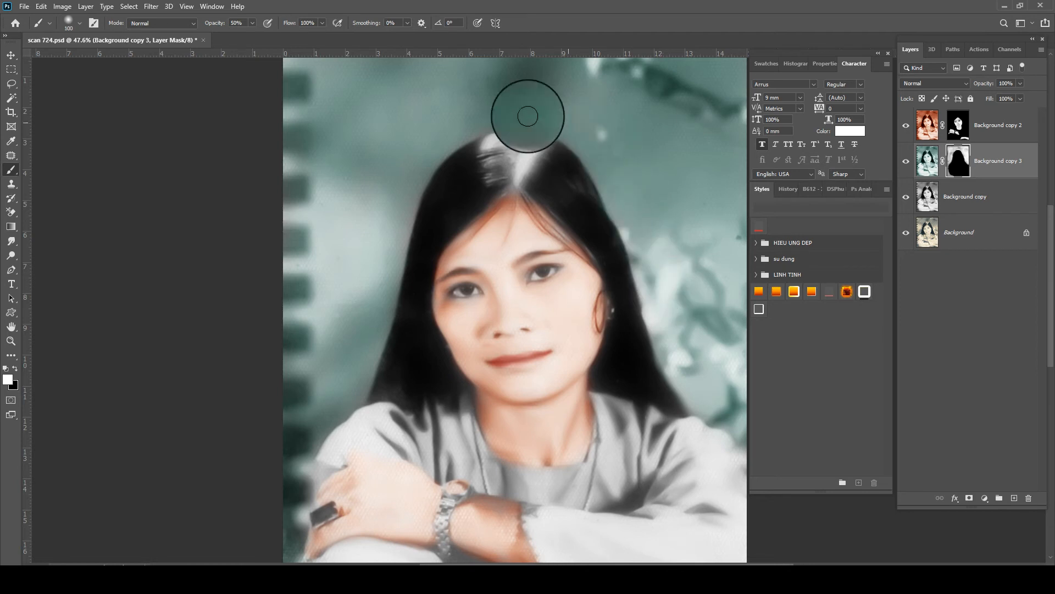
- Even out the teal above the head, beside the right shoulder and along the left edge with brush sizes between 125 and 250
key(bracketright)
key(bracketright)
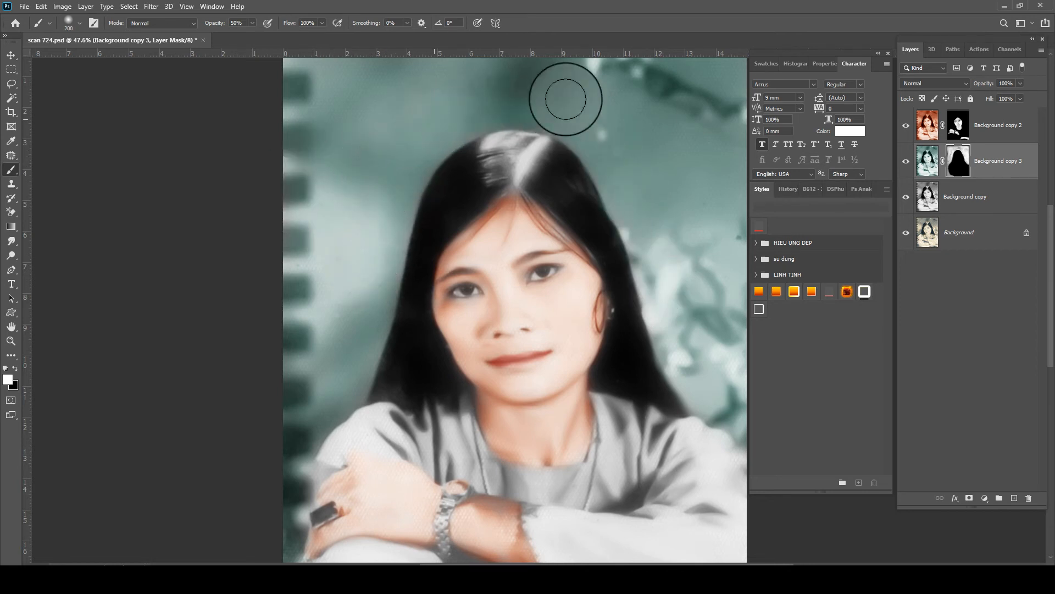
key(bracketright)
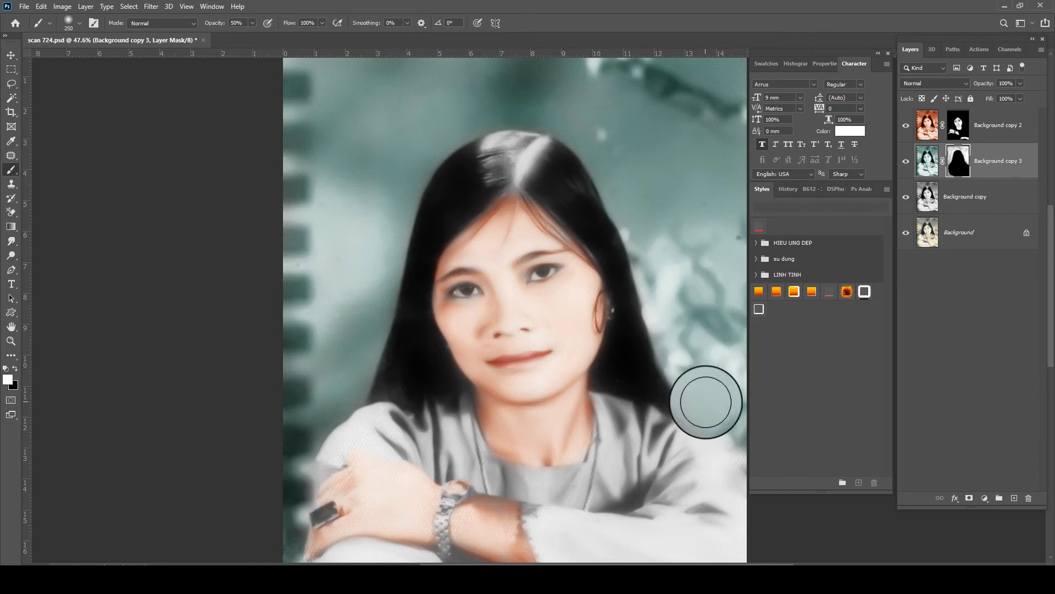
key(bracketleft)
key(bracketleft)
key(bracketleft)
key(bracketright)
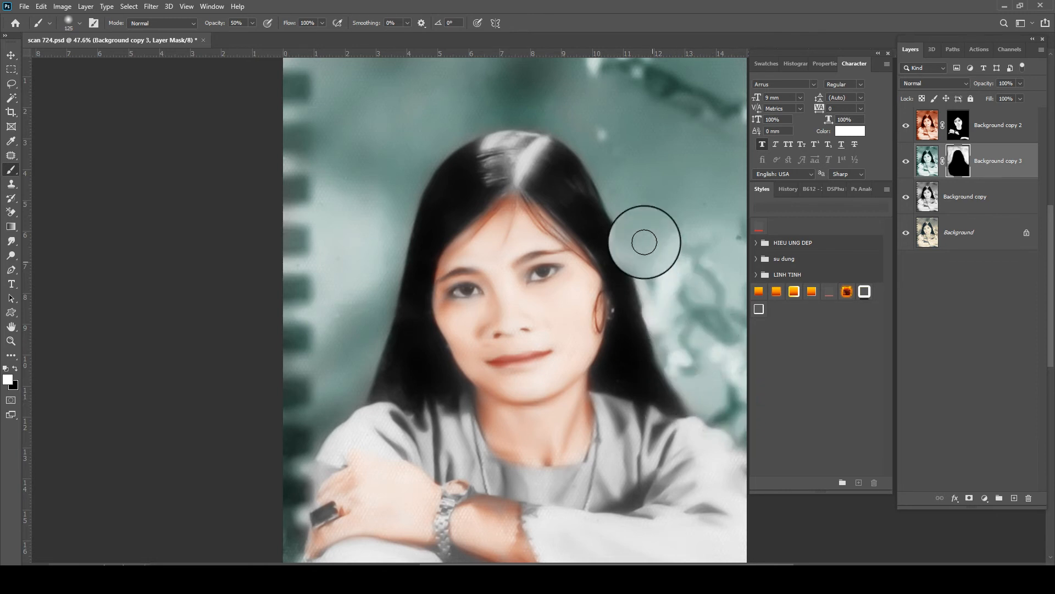
key(bracketright)
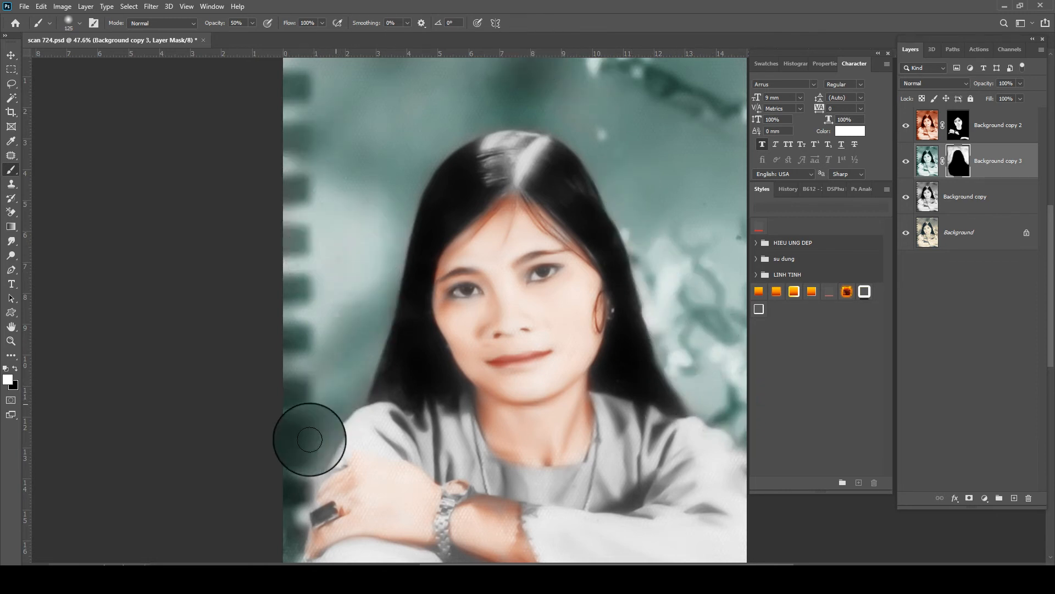
scroll(341, 382, down, 1)
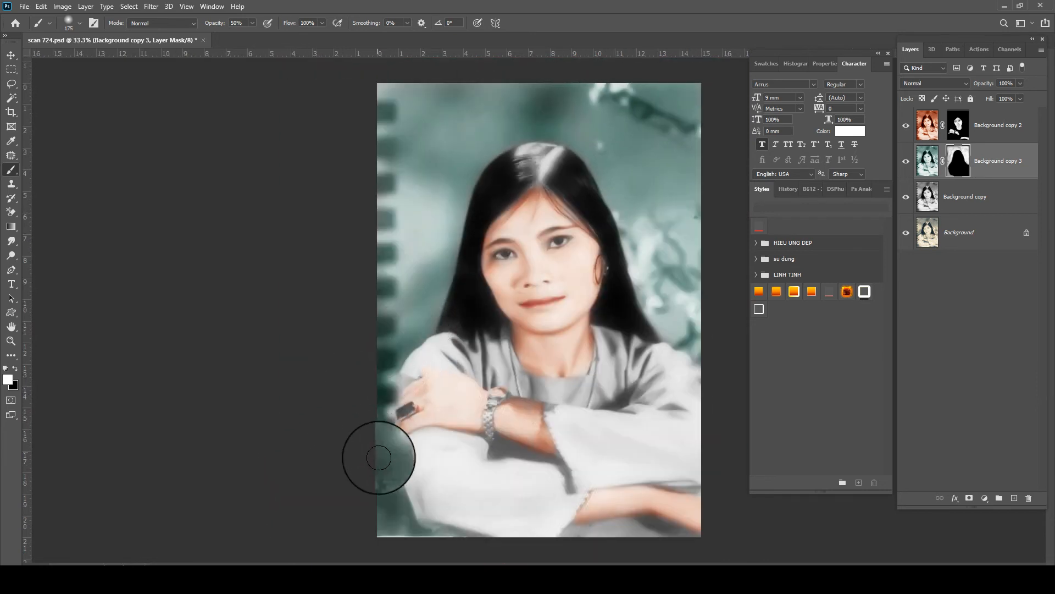
- Duplicate the black-and-white Background copy above the teal layer and tint it purple with Color Balance levels +17, -63, -15
click(971, 204)
key(ctrl+j)
drag(965, 198, 970, 165)
key(ctrl+b)
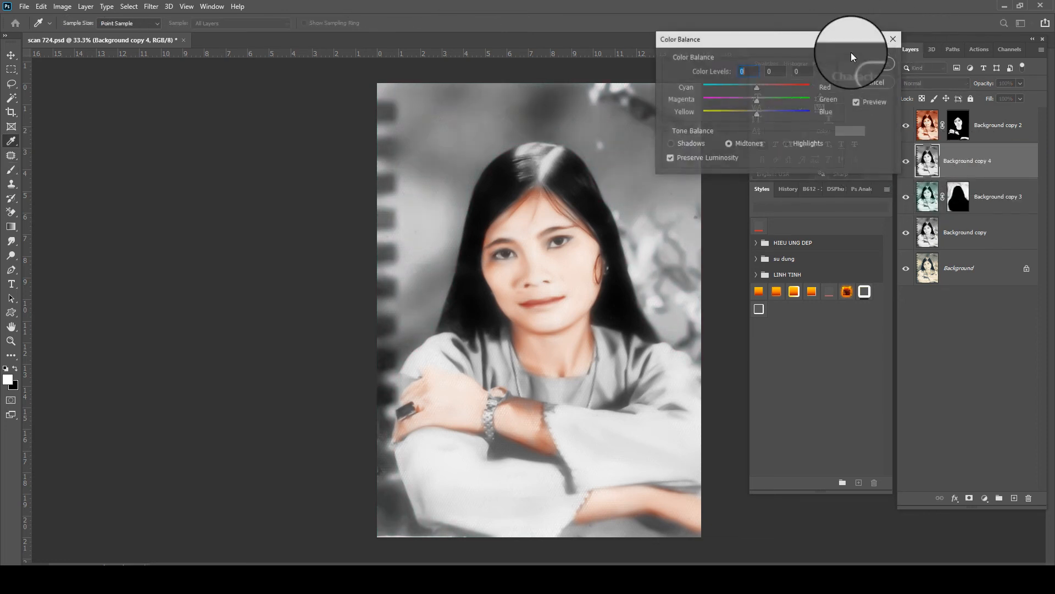
mouse_move(757, 100)
mouse_down()
mouse_move(724, 95)
mouse_move(766, 87)
mouse_move(749, 112)
mouse_up()
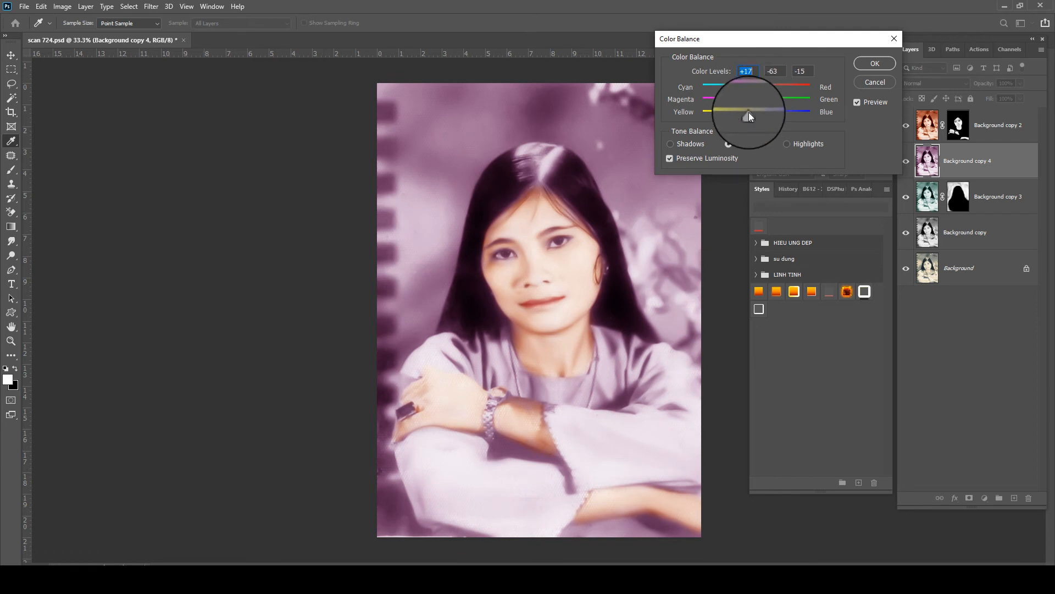
key(Return)
- Hide the purple layer behind a black mask and reveal it on the blouse's shoulder above the hand, reducing the brush to size 100
key(b)
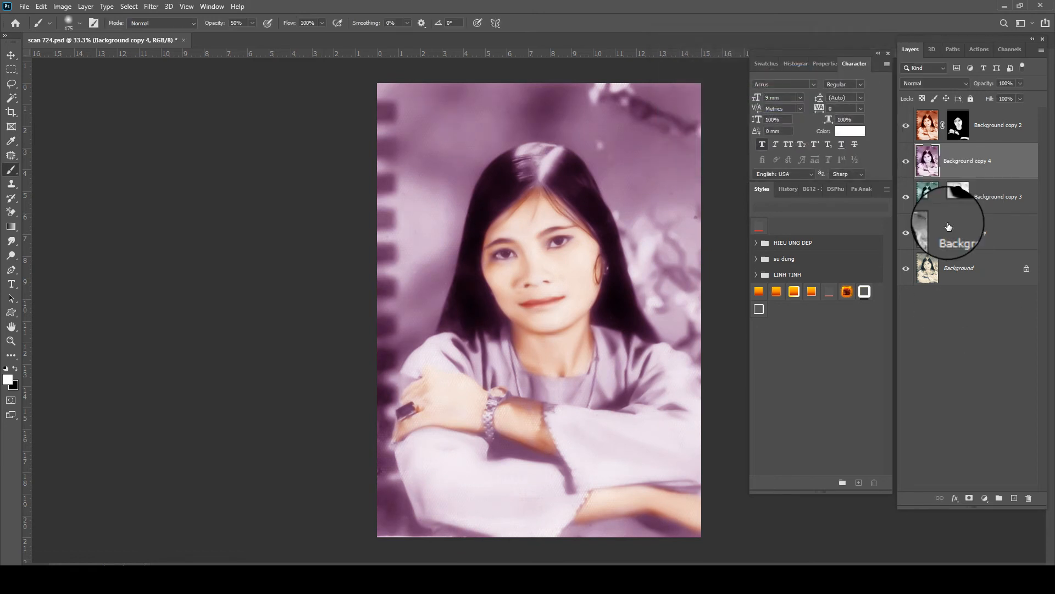
alt+click(970, 498)
scroll(439, 355, up, 1)
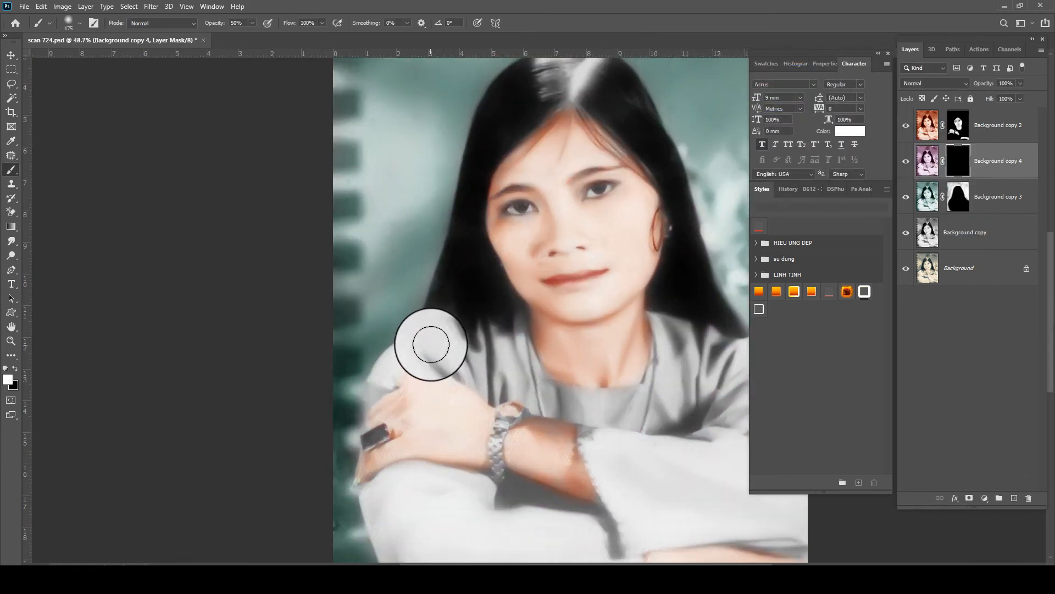
mouse_move(431, 345)
mouse_down()
mouse_move(482, 353)
mouse_move(484, 311)
mouse_move(520, 341)
mouse_move(516, 321)
mouse_move(530, 392)
mouse_move(471, 388)
mouse_move(448, 364)
mouse_move(414, 357)
mouse_move(396, 367)
mouse_move(455, 369)
mouse_move(447, 324)
mouse_move(381, 380)
mouse_up()
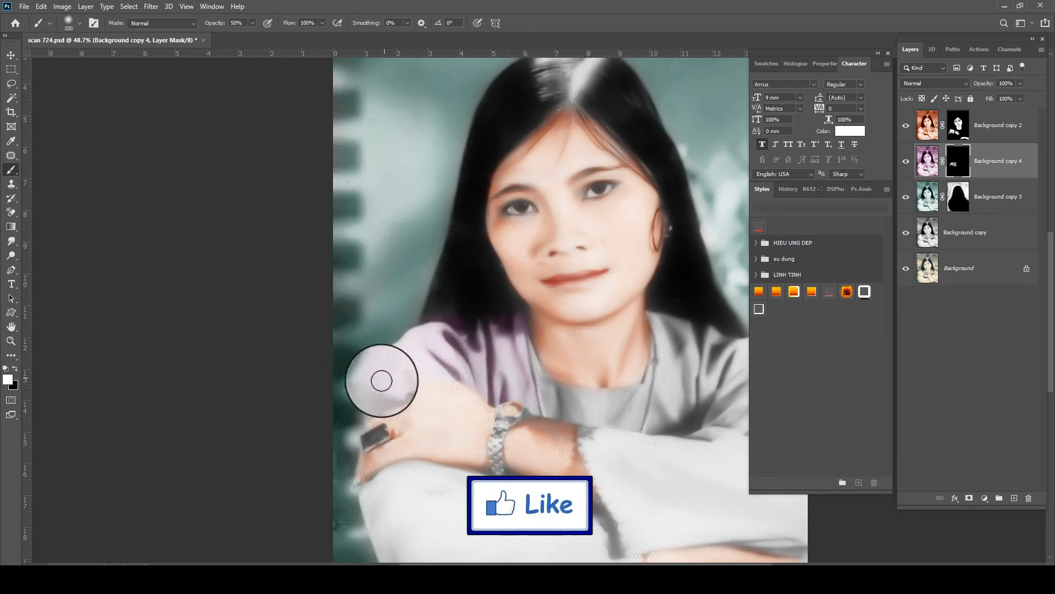
key(bracketleft)
key(bracketleft)
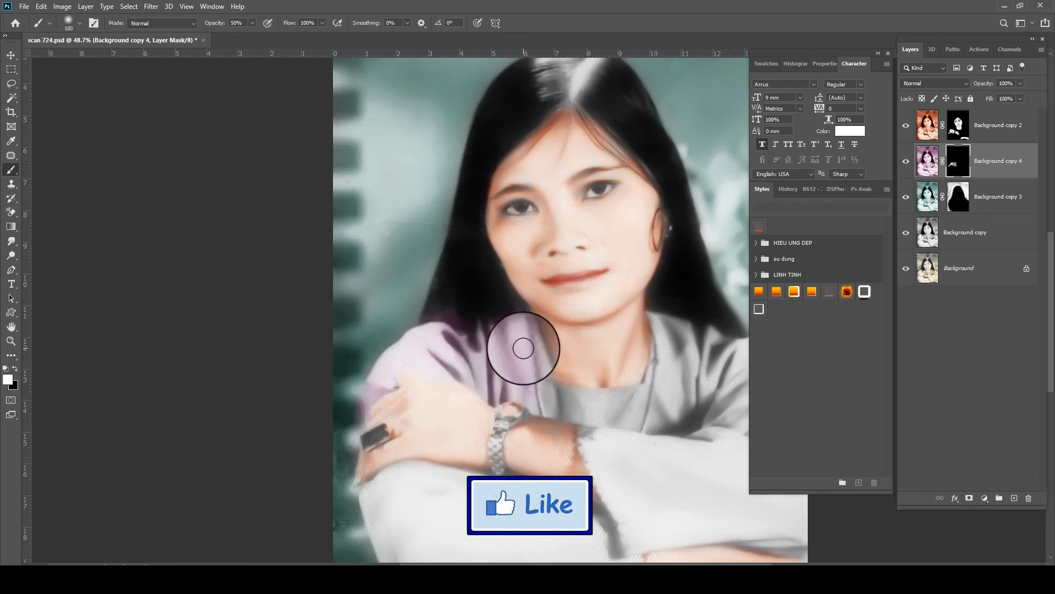
- Reveal the purple over the blouse's chest, neckline and the shoulder on the portrait's right side with brush sizes up to 200
key(bracketright)
key(bracketright)
mouse_move(531, 401)
mouse_down()
mouse_move(598, 421)
mouse_move(541, 387)
mouse_move(623, 408)
mouse_move(641, 401)
mouse_move(617, 399)
mouse_move(661, 384)
mouse_move(664, 329)
mouse_move(658, 374)
mouse_move(674, 331)
mouse_move(712, 352)
mouse_move(673, 408)
mouse_move(692, 375)
mouse_move(558, 337)
mouse_up()
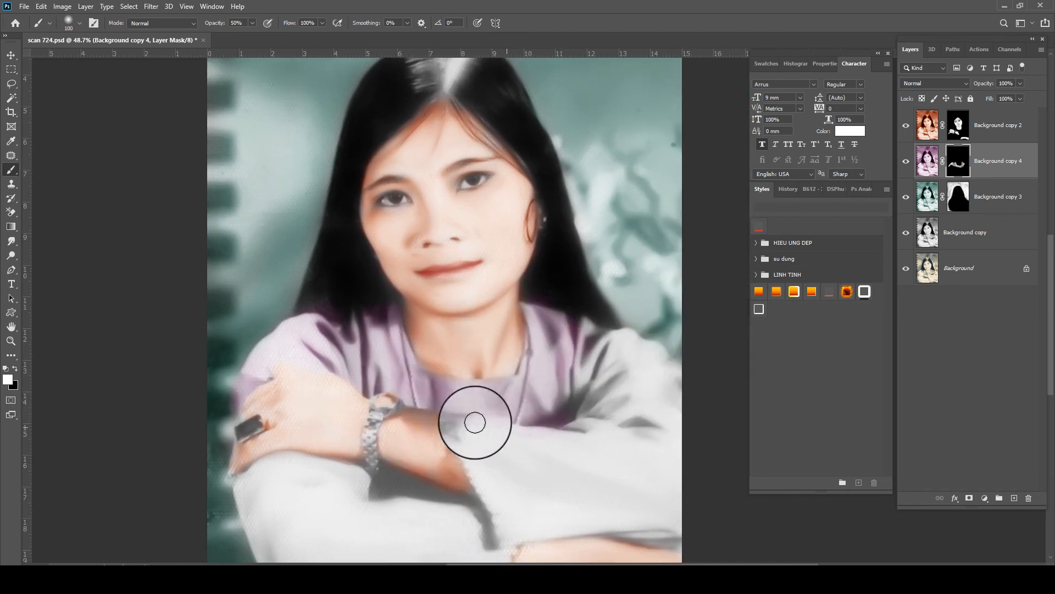
drag(473, 426, 499, 452)
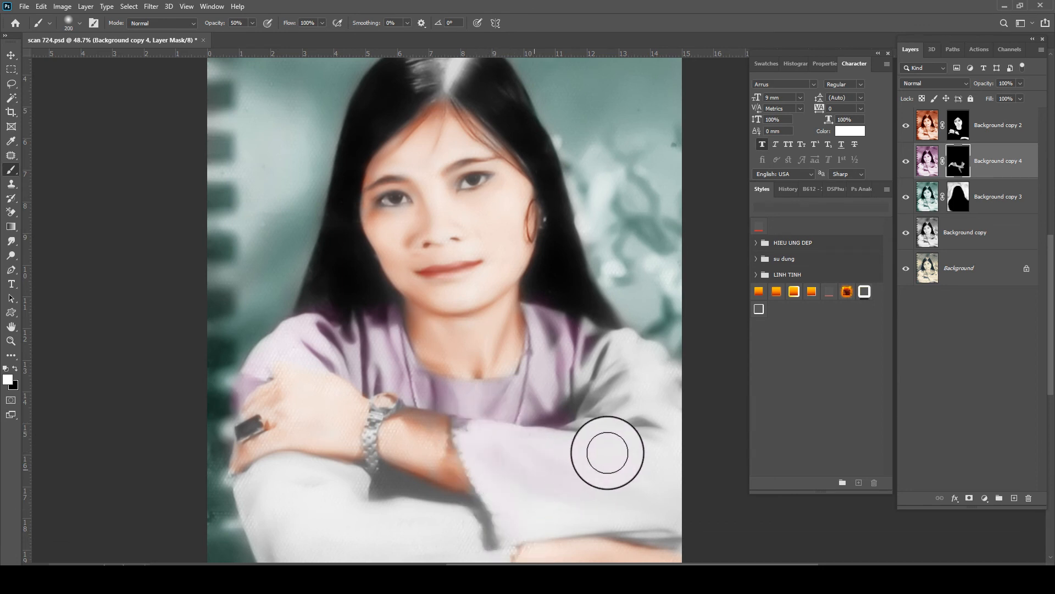
mouse_move(608, 452)
mouse_down()
mouse_move(604, 394)
mouse_move(579, 375)
mouse_move(613, 363)
mouse_move(619, 373)
mouse_move(589, 374)
mouse_move(592, 359)
mouse_move(631, 363)
mouse_up()
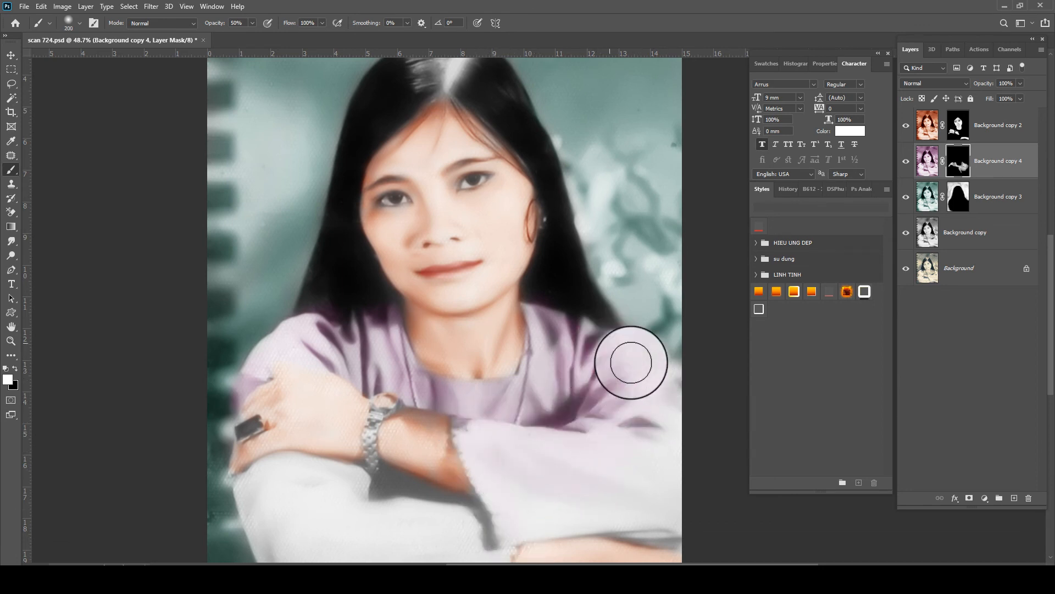
- Fill the lower part of the upper arm's sleeve with purple using the brush at size 125
key(bracketleft)
key(bracketleft)
key(bracketleft)
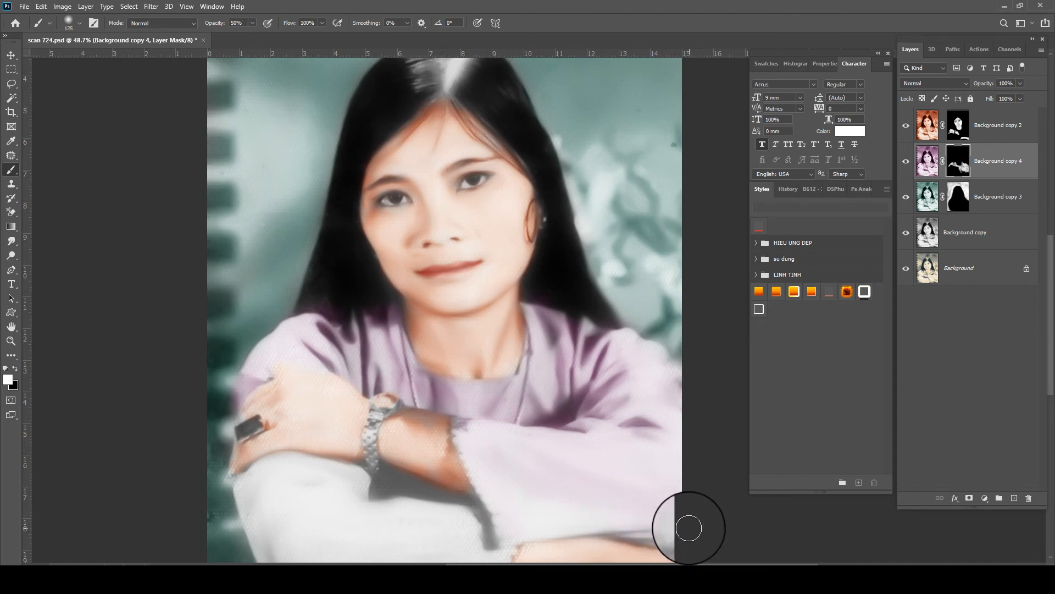
drag(498, 497, 617, 492)
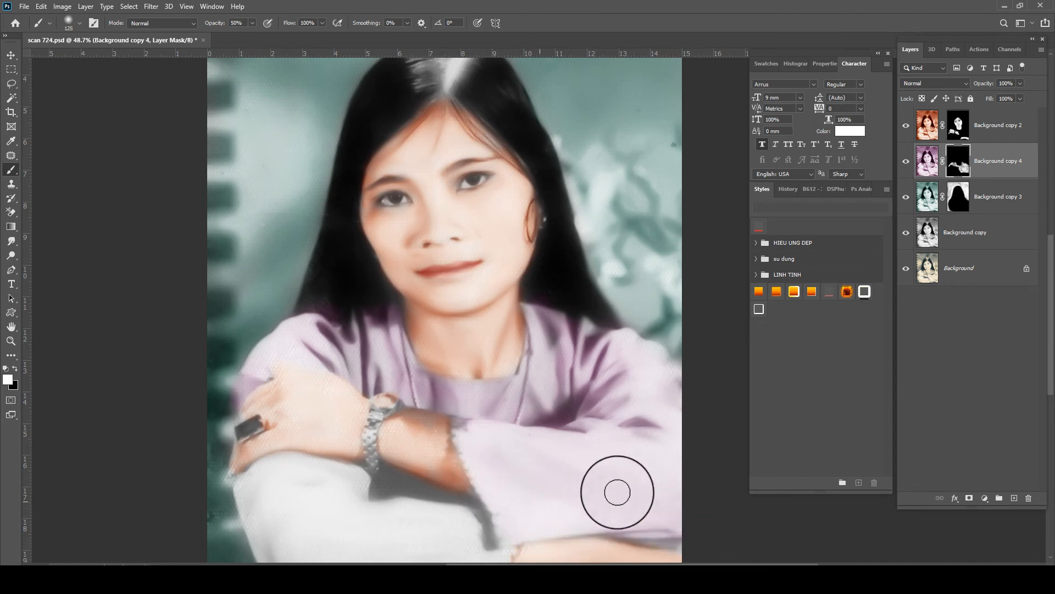
- Reveal the purple over the lower sleeve and the remaining fabric along the portrait's bottom edge with brush sizes 150 to 175
key(bracketright)
key(bracketright)
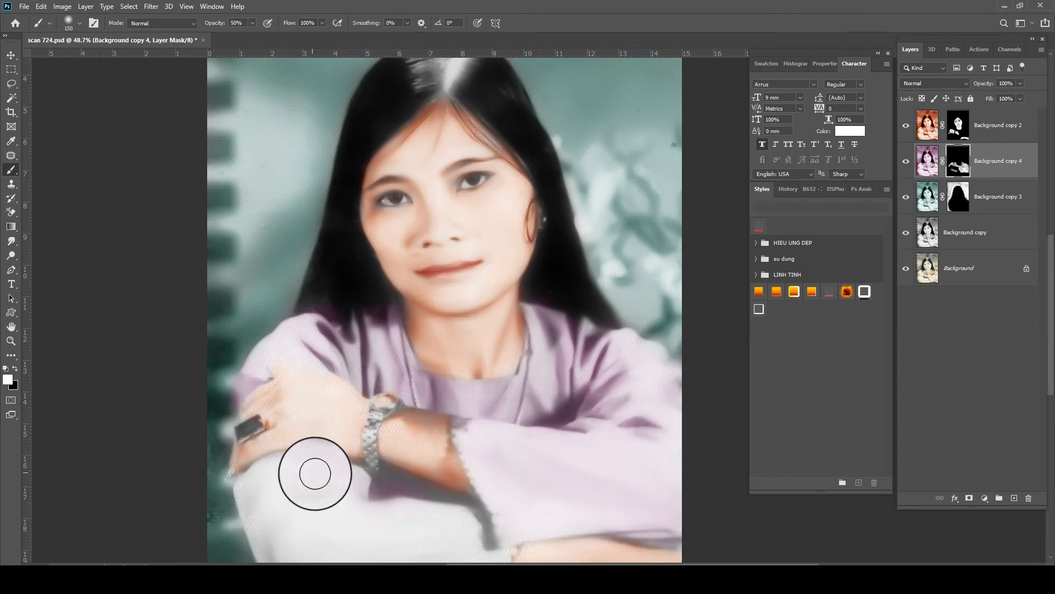
drag(282, 473, 329, 417)
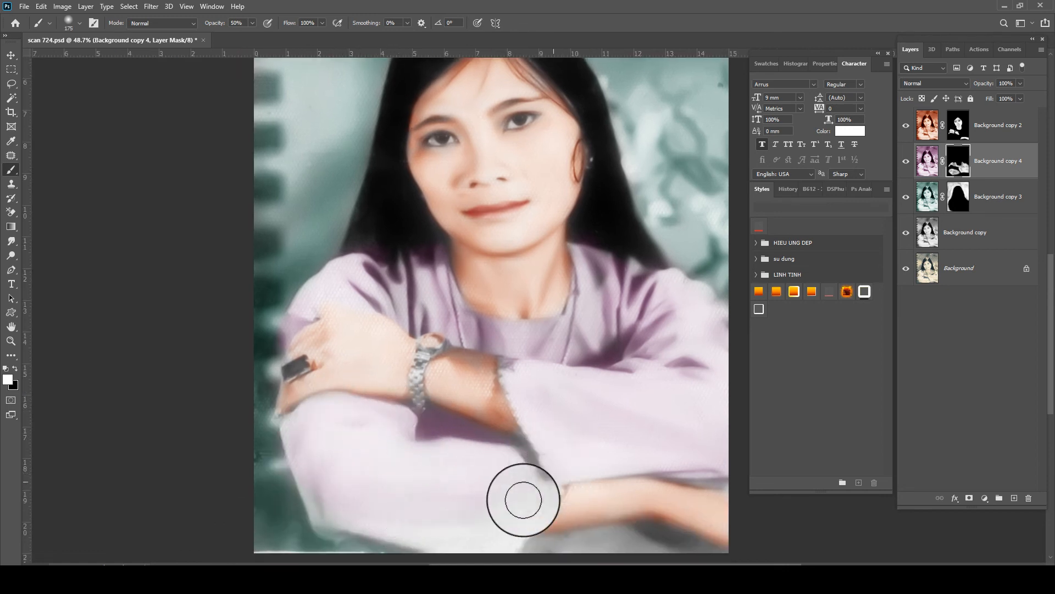
key(bracketleft)
key(ctrl+minus)
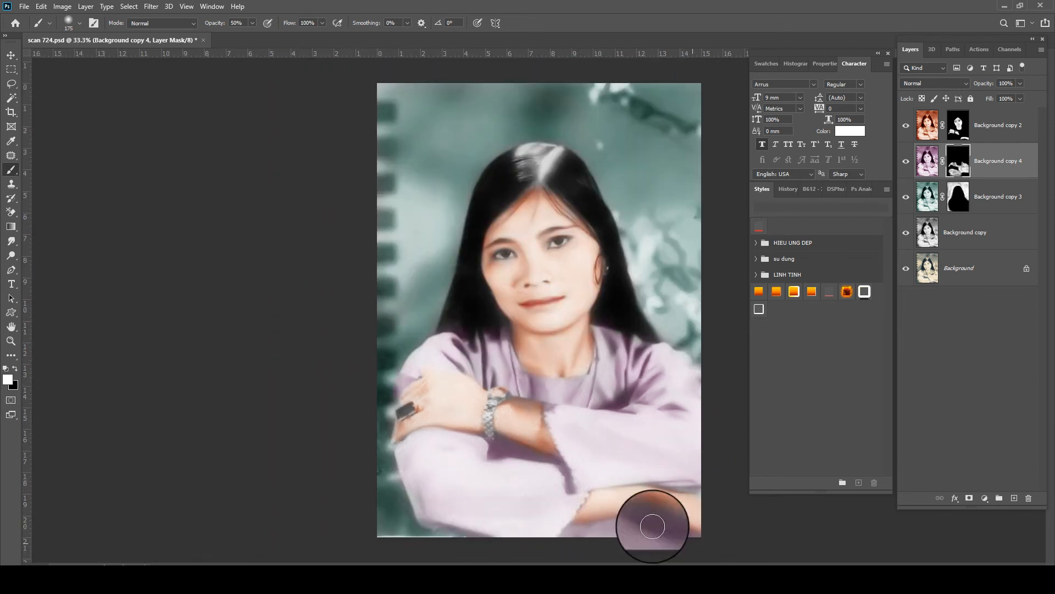
mouse_move(594, 391)
mouse_down()
mouse_move(612, 353)
mouse_move(604, 383)
mouse_move(535, 392)
mouse_move(509, 368)
mouse_move(456, 376)
mouse_move(456, 363)
mouse_move(469, 366)
mouse_move(449, 369)
mouse_move(471, 372)
mouse_move(439, 361)
mouse_up()
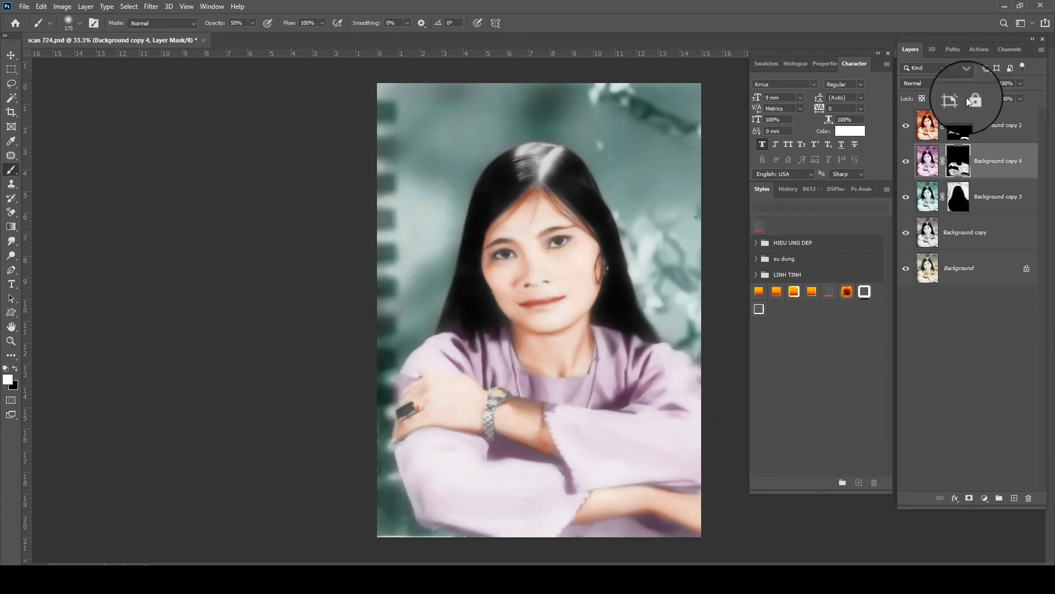
- Merge the tinted layers and the black-and-white copy into the single layer Background copy 2 above the original
click(1001, 115)
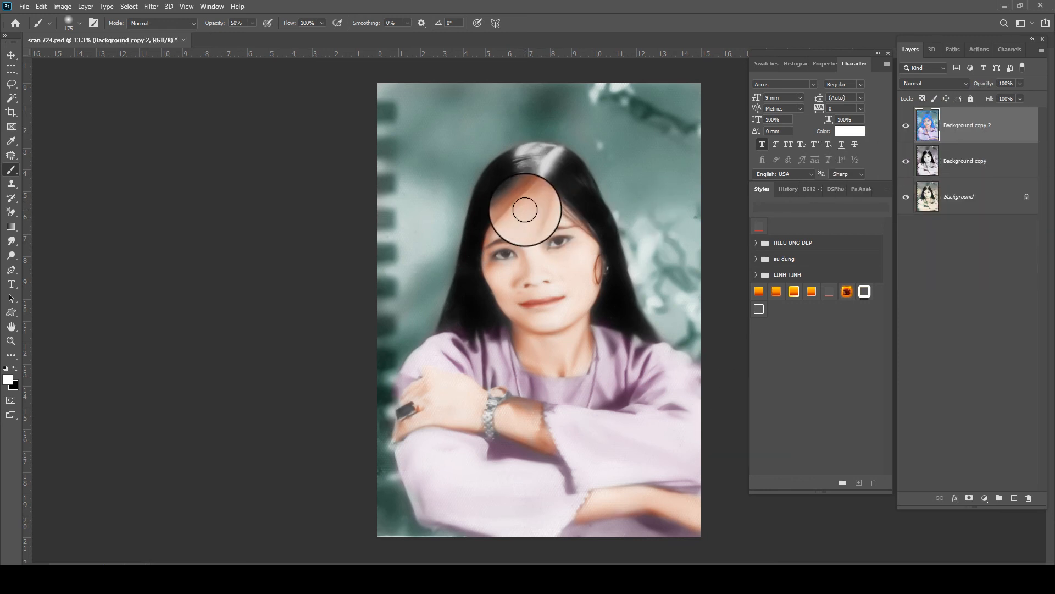
scroll(523, 208, up, 2)
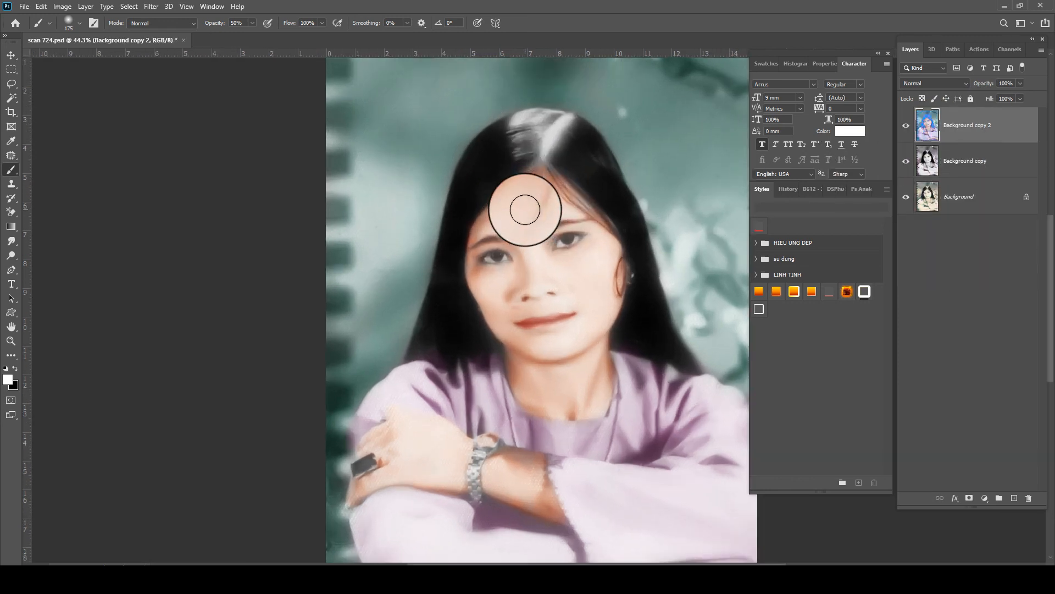
click(151, 8)
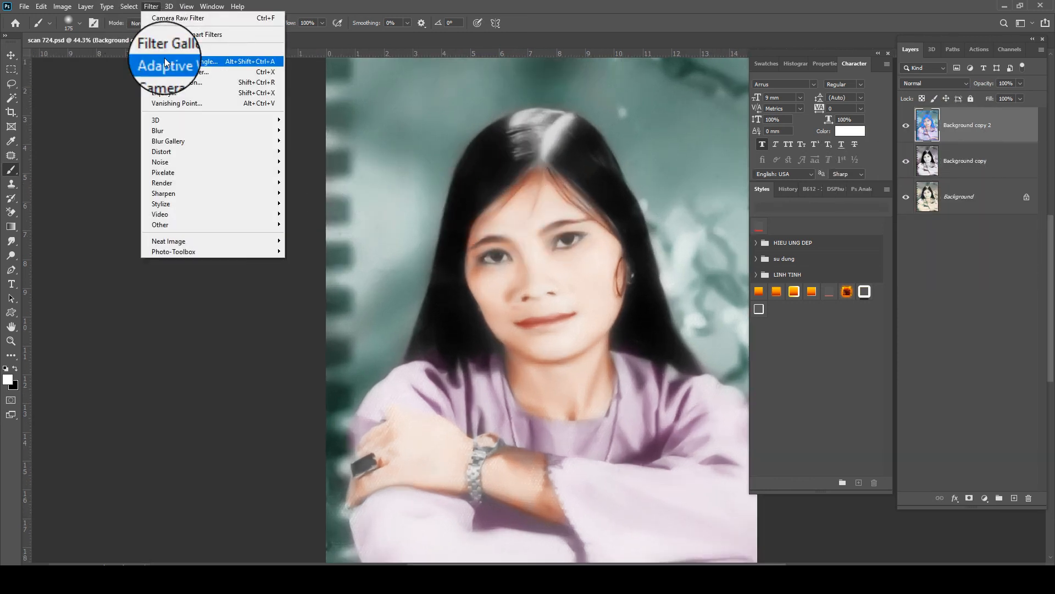
click(170, 69)
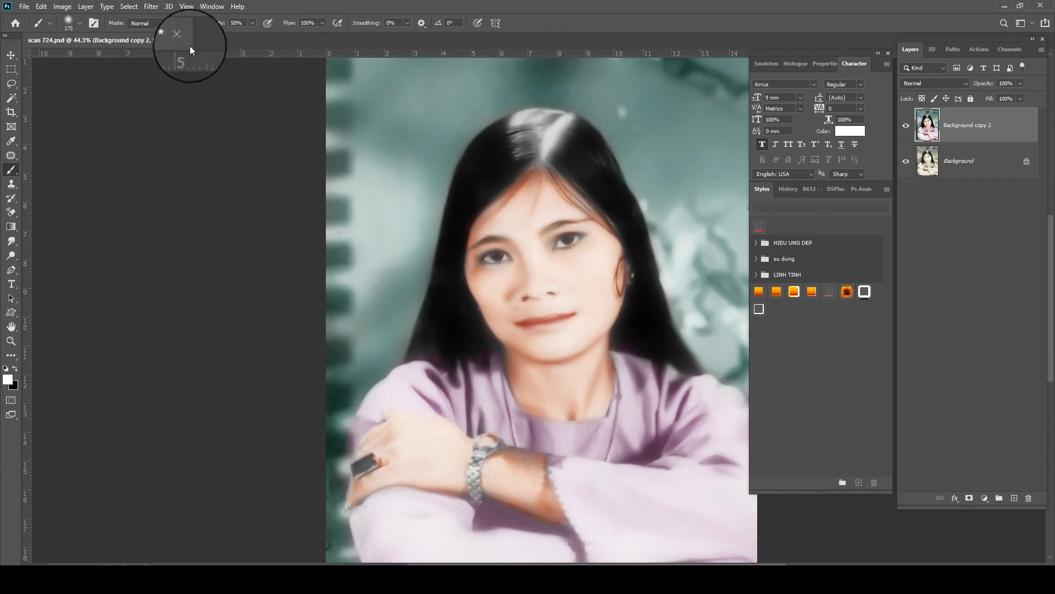
- Smooth the merged portrait with the Camera Raw filter, setting Noise Reduction to 32 and its Detail to 23
click(151, 7)
click(173, 67)
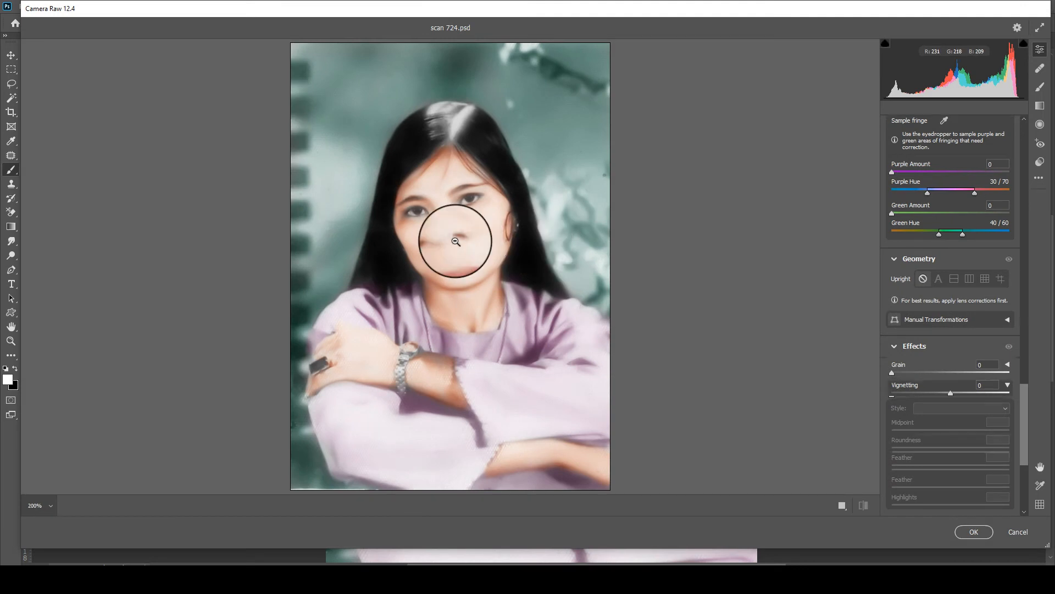
click(458, 239)
drag(1023, 438, 1025, 276)
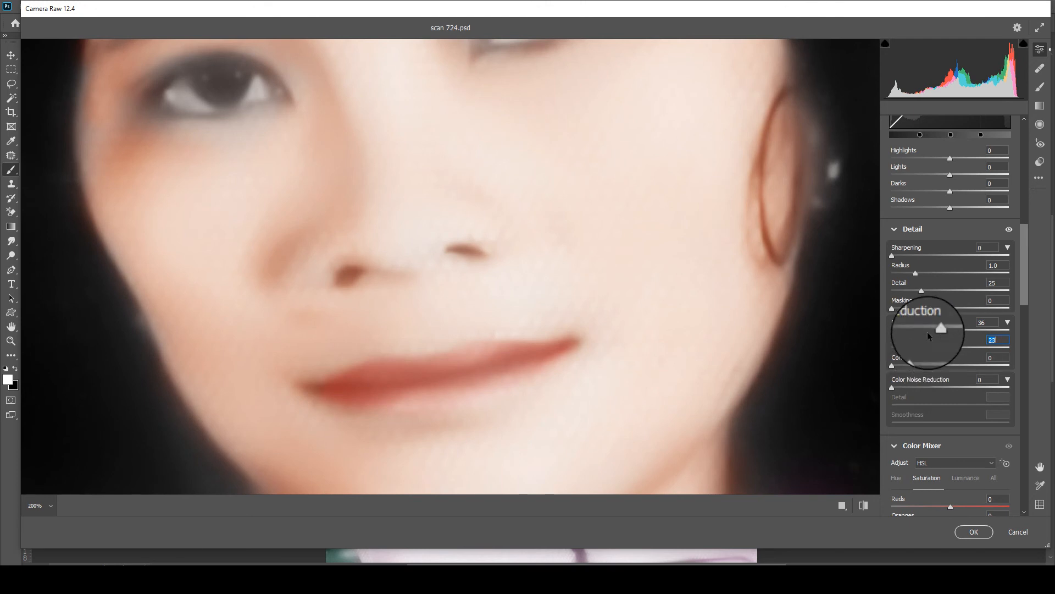
drag(928, 332, 915, 328)
click(455, 306)
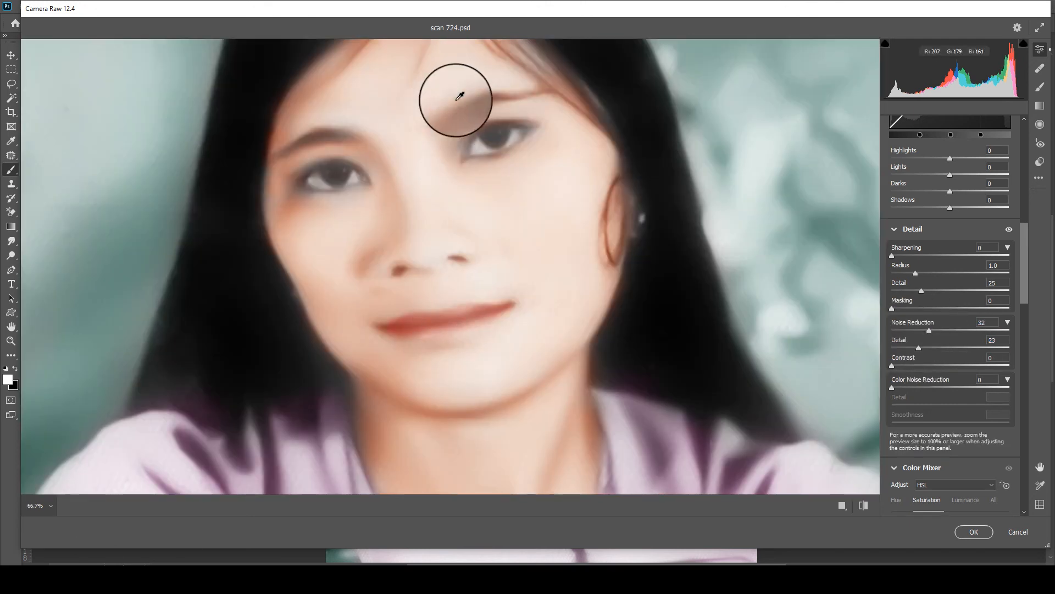
key(ctrl+minus)
key(ctrl+minus)
key(ctrl+minus)
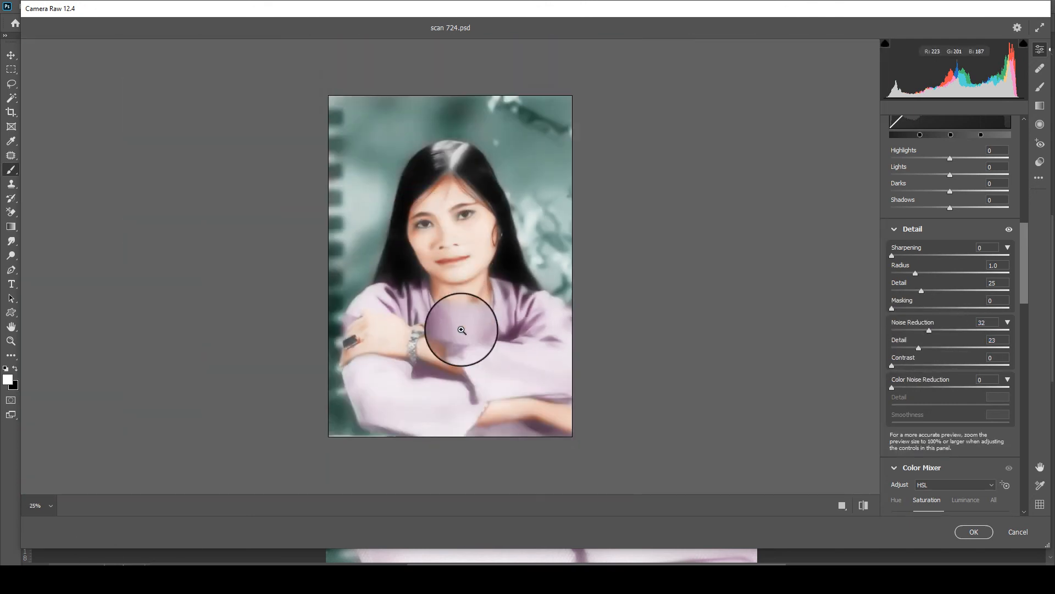
key(Return)
- Smooth the skin of the forearm beside the watch and the back of the hand with the Mixer Brush, reducing it to size 70
scroll(514, 438, up, 7)
key(shift+b)
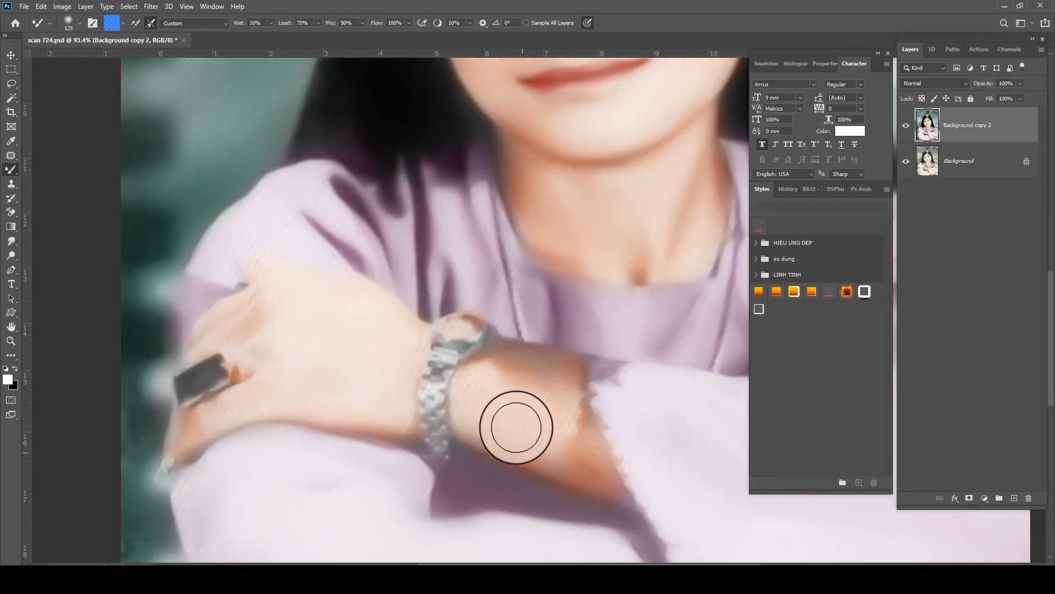
mouse_move(485, 388)
mouse_down()
mouse_move(559, 395)
mouse_move(553, 423)
mouse_move(545, 415)
mouse_move(561, 397)
mouse_move(479, 380)
mouse_move(473, 411)
mouse_move(507, 441)
mouse_move(577, 468)
mouse_move(545, 455)
mouse_move(491, 392)
mouse_move(497, 381)
mouse_move(565, 394)
mouse_move(499, 366)
mouse_move(549, 374)
mouse_move(593, 469)
mouse_move(452, 407)
mouse_up()
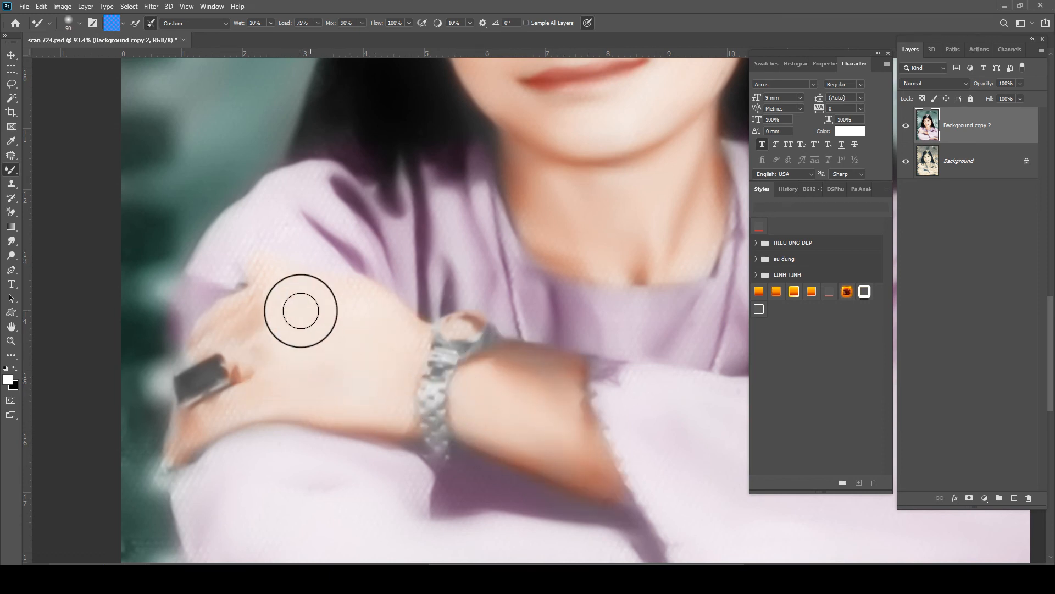
mouse_move(281, 380)
mouse_down()
mouse_move(203, 416)
mouse_move(326, 397)
mouse_move(422, 413)
mouse_move(401, 379)
mouse_move(410, 337)
mouse_move(326, 368)
mouse_move(255, 338)
mouse_move(372, 319)
mouse_move(516, 387)
mouse_move(505, 374)
mouse_move(584, 459)
mouse_move(577, 414)
mouse_move(453, 390)
mouse_up()
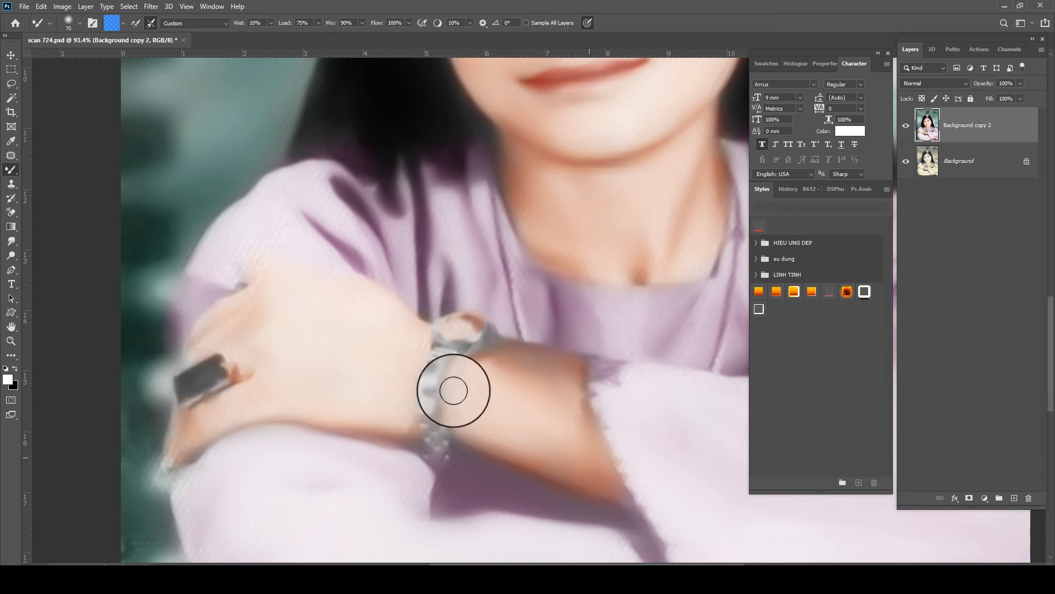
- Blend the skin on the neck and both cheeks with the Mixer Brush at sizes 90 and 100
scroll(467, 377, down, 2)
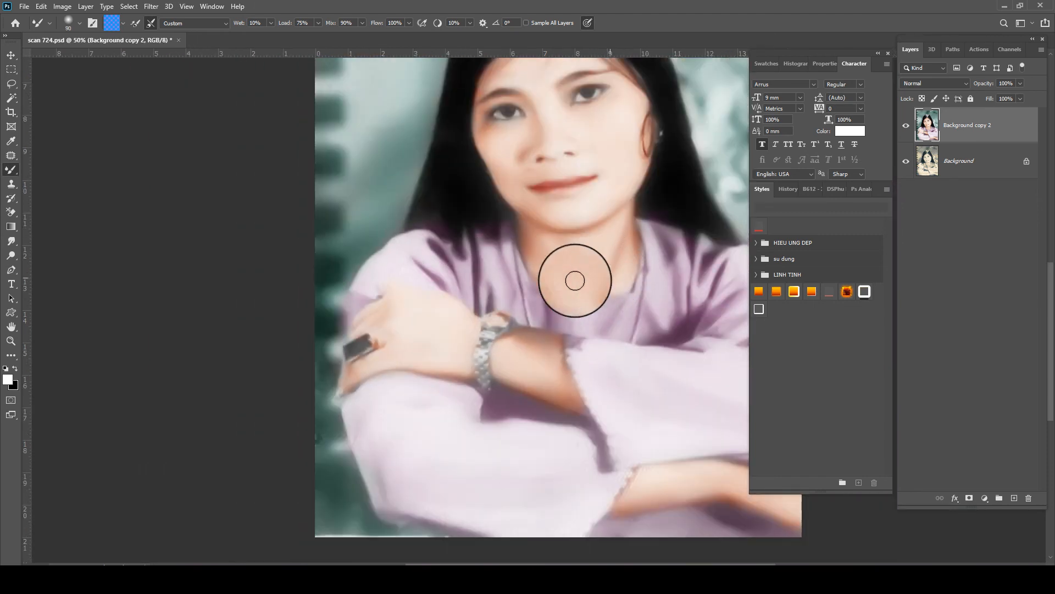
mouse_move(575, 280)
mouse_down()
mouse_move(624, 287)
mouse_move(554, 231)
mouse_move(522, 175)
mouse_move(493, 163)
mouse_up()
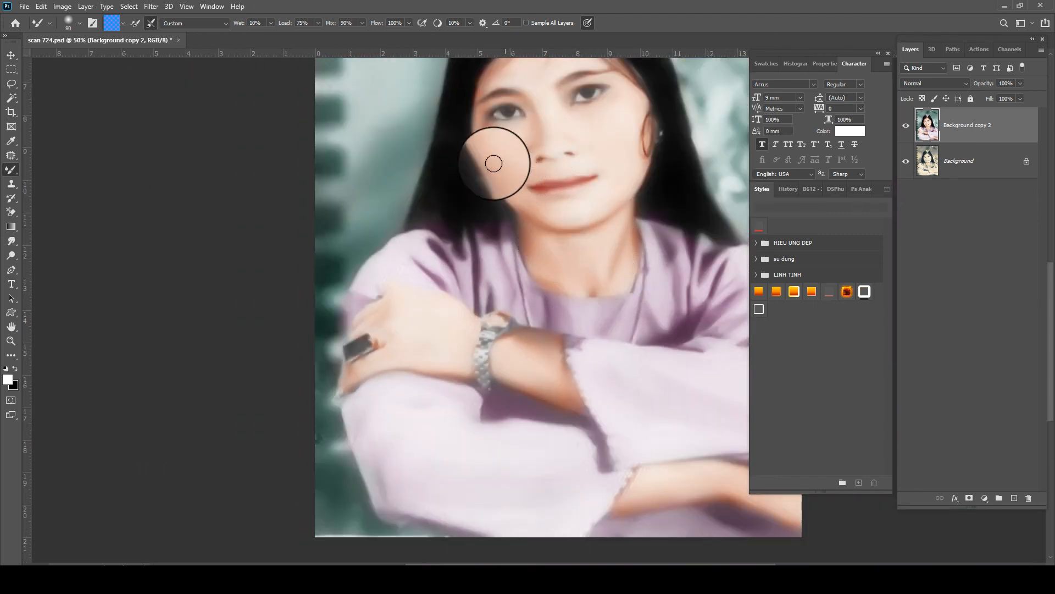
key(bracketright)
key(bracketright)
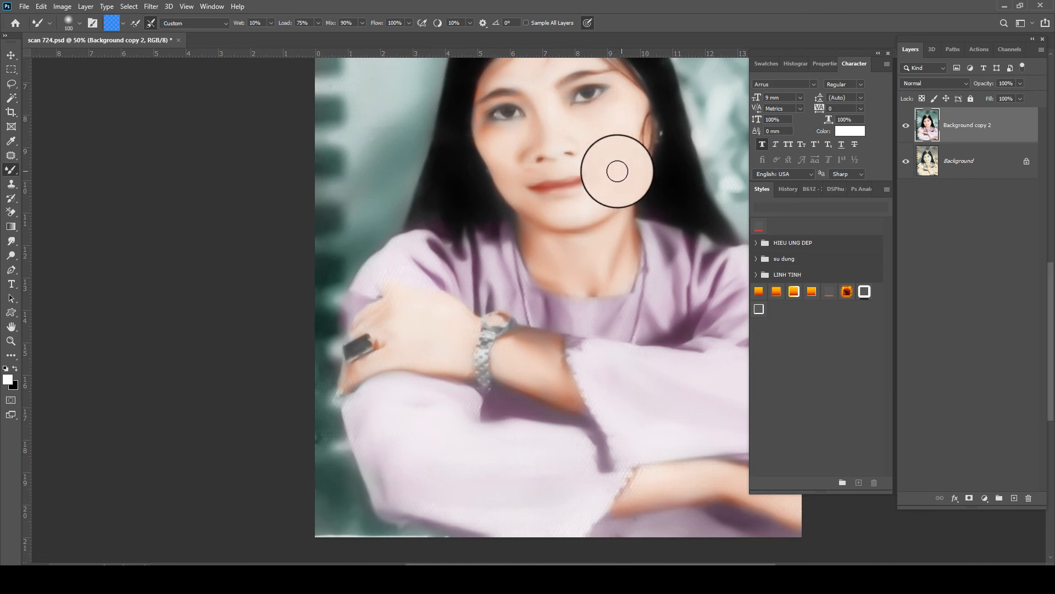
drag(611, 148, 605, 216)
key(ctrl+minus)
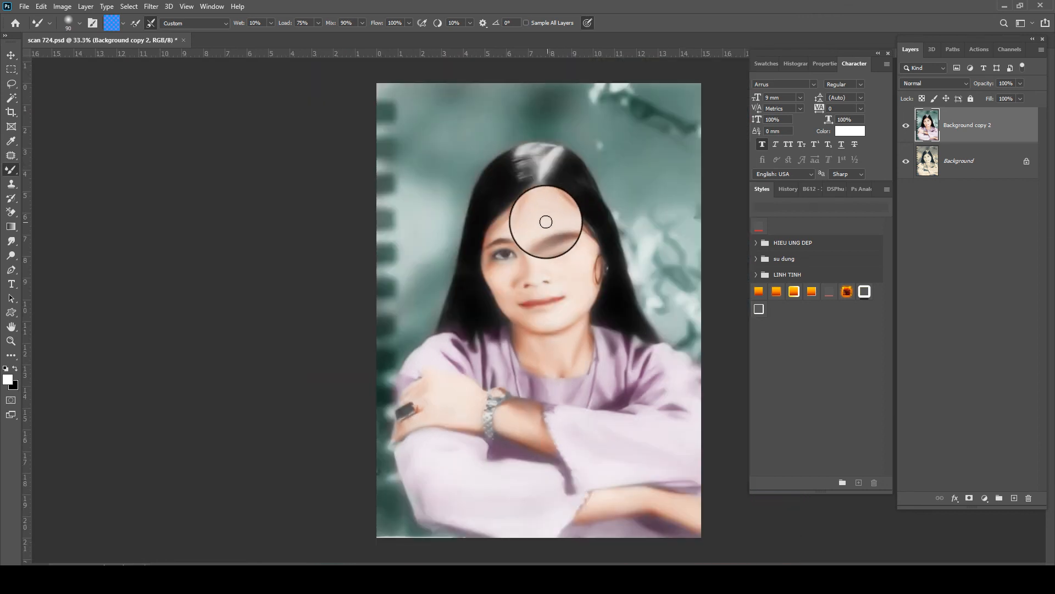
- Smooth the blouse's chest, sleeves and shoulder and touch up the hand with the Mixer Brush at sizes between 90 and 125
scroll(551, 210, up, 8)
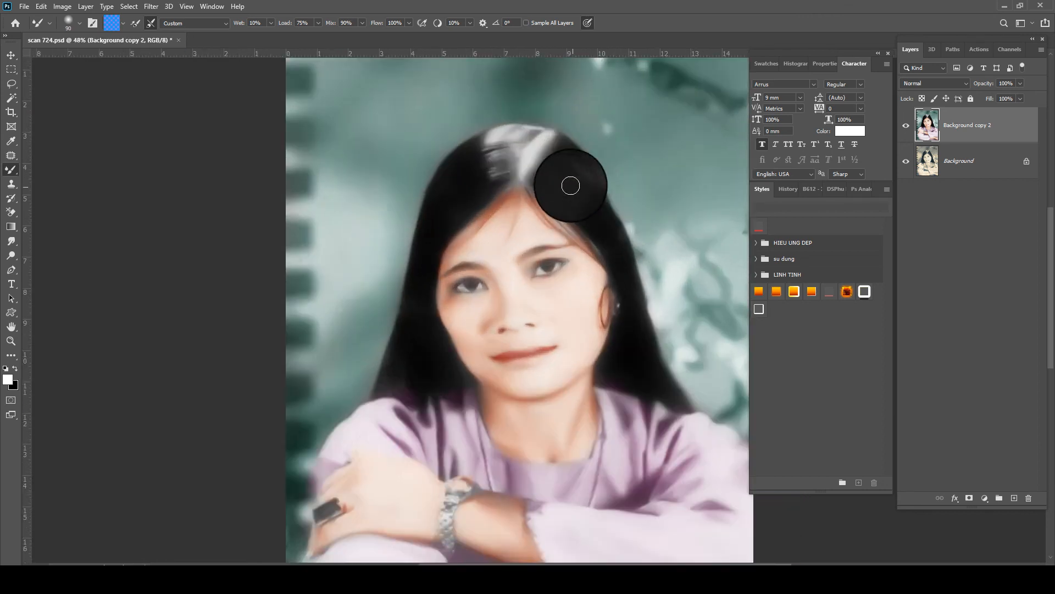
scroll(687, 281, down, 2)
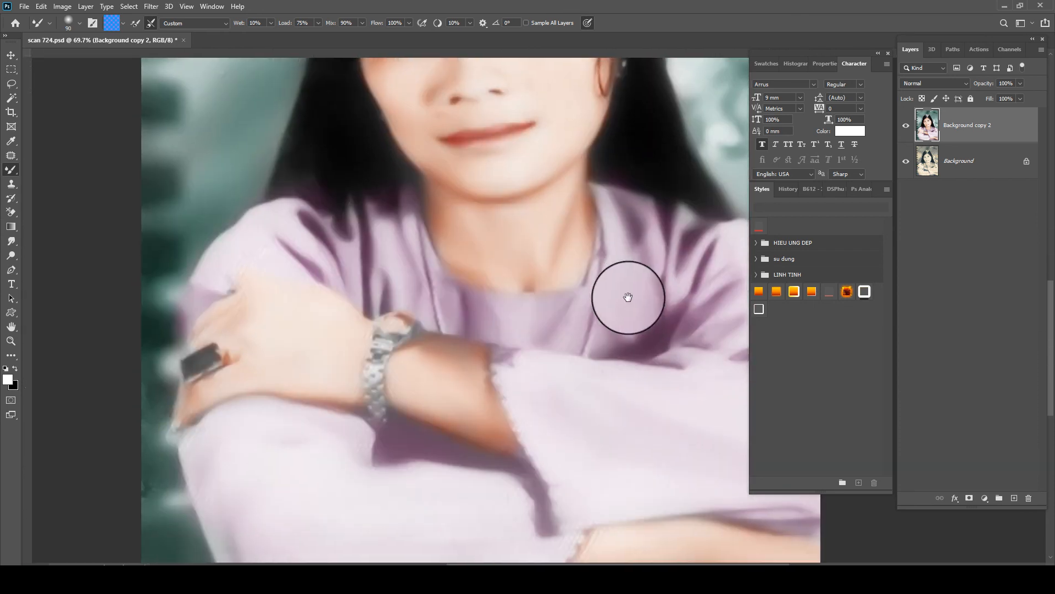
mouse_move(544, 303)
mouse_down()
mouse_move(563, 317)
mouse_move(503, 319)
mouse_move(503, 329)
mouse_move(489, 311)
mouse_move(500, 311)
mouse_move(512, 321)
mouse_move(435, 281)
mouse_move(428, 245)
mouse_up()
scroll(440, 253, down, 4)
key(bracketright)
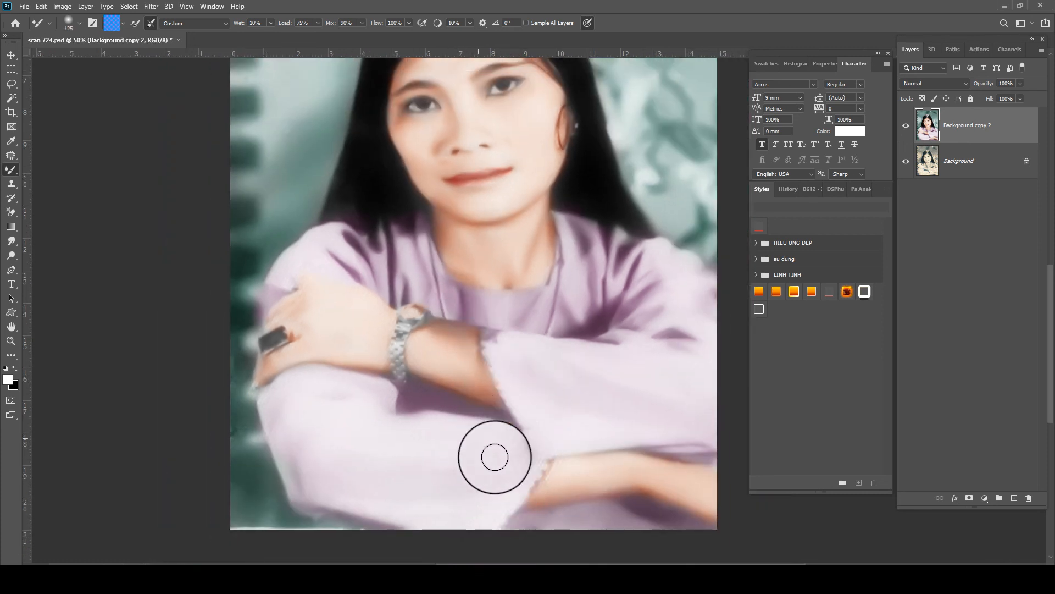
mouse_move(537, 440)
mouse_down()
mouse_move(540, 464)
mouse_move(481, 513)
mouse_move(420, 508)
mouse_move(486, 516)
mouse_move(392, 513)
mouse_move(323, 477)
mouse_move(294, 452)
mouse_move(291, 407)
mouse_move(309, 426)
mouse_move(365, 432)
mouse_move(317, 403)
mouse_move(293, 416)
mouse_move(304, 353)
mouse_move(334, 373)
mouse_move(280, 383)
mouse_move(327, 318)
mouse_up()
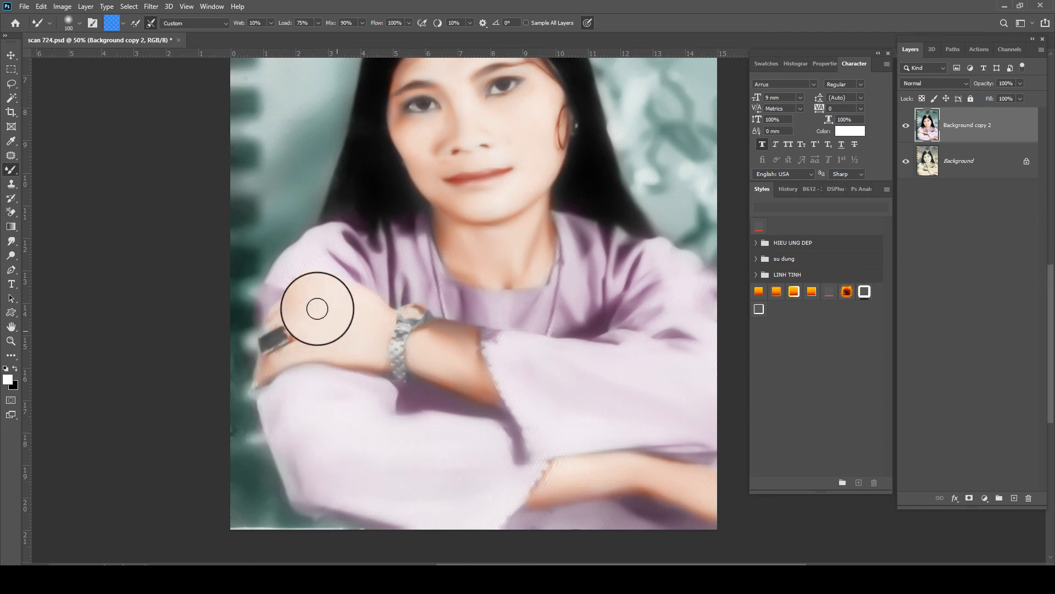
mouse_move(326, 241)
mouse_down()
mouse_move(323, 262)
mouse_move(362, 273)
mouse_move(393, 254)
mouse_move(430, 290)
mouse_move(414, 251)
mouse_move(467, 303)
mouse_up()
- Select the hair parting and upper forehead freehand with a 30 px feather
key(ctrl+minus)
key(bracketleft)
scroll(550, 203, up, 4)
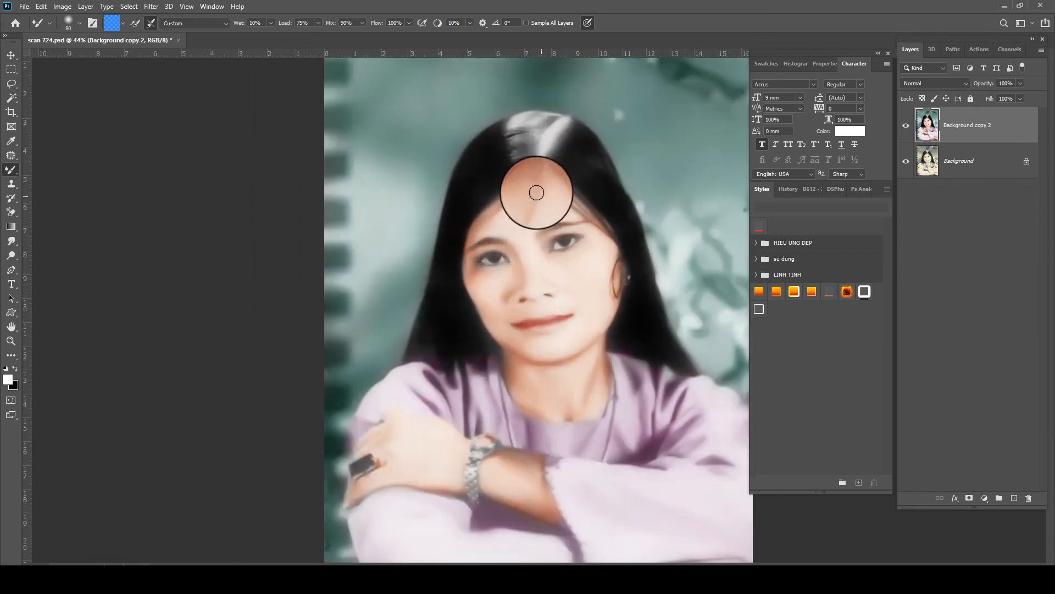
key(l)
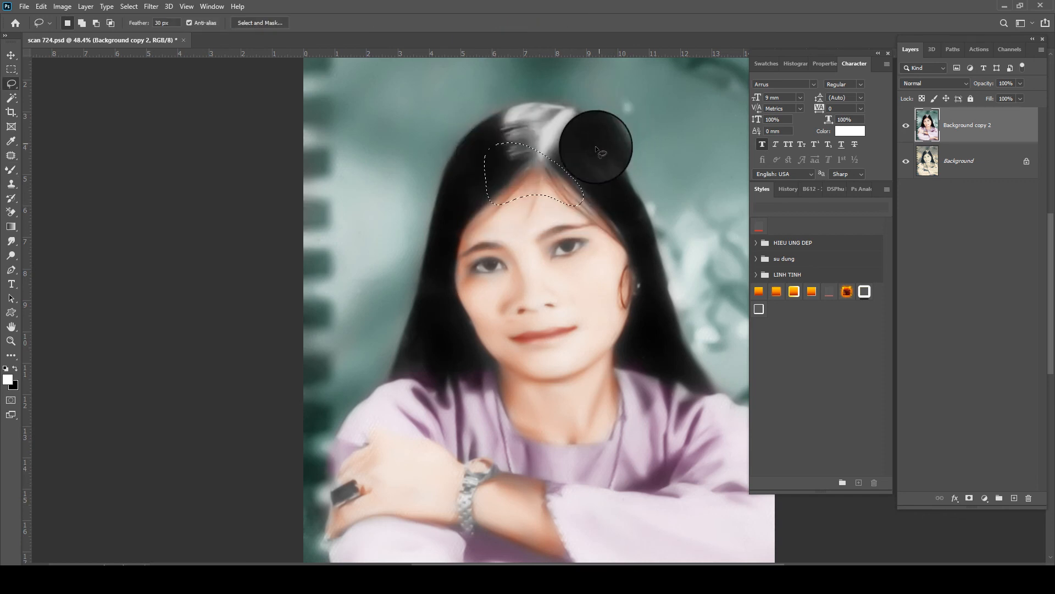
scroll(624, 216, down, 1)
scroll(434, 241, up, 5)
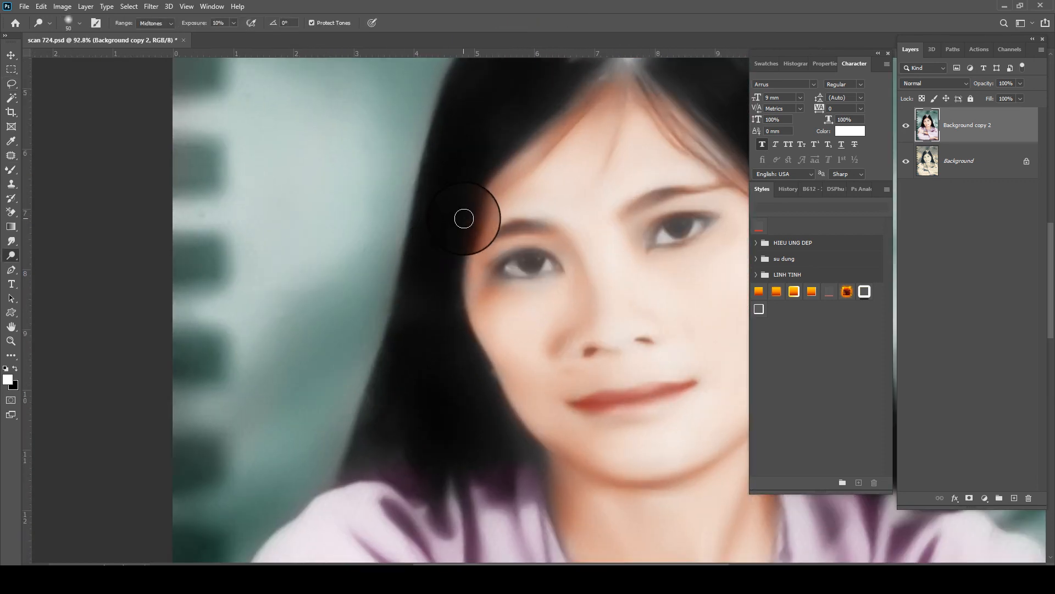
- Brighten the whites of both eyes with a small Dodge brush, Range Midtones at 10% Exposure
key(o)
scroll(483, 220, up, 1)
key(shift+o)
key(shift+o)
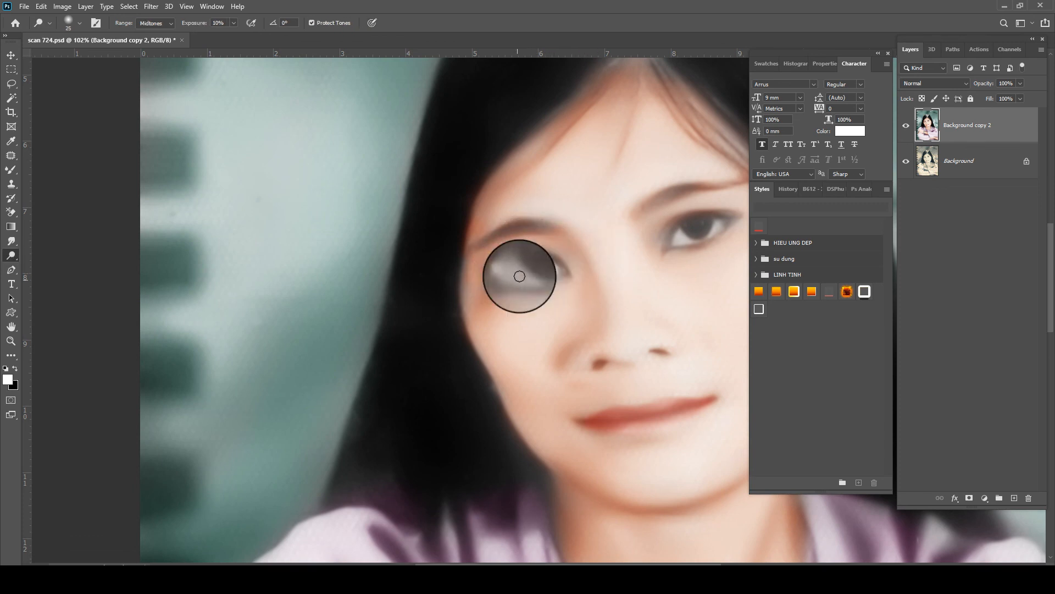
mouse_move(683, 238)
mouse_down()
mouse_move(718, 224)
mouse_move(683, 235)
mouse_up()
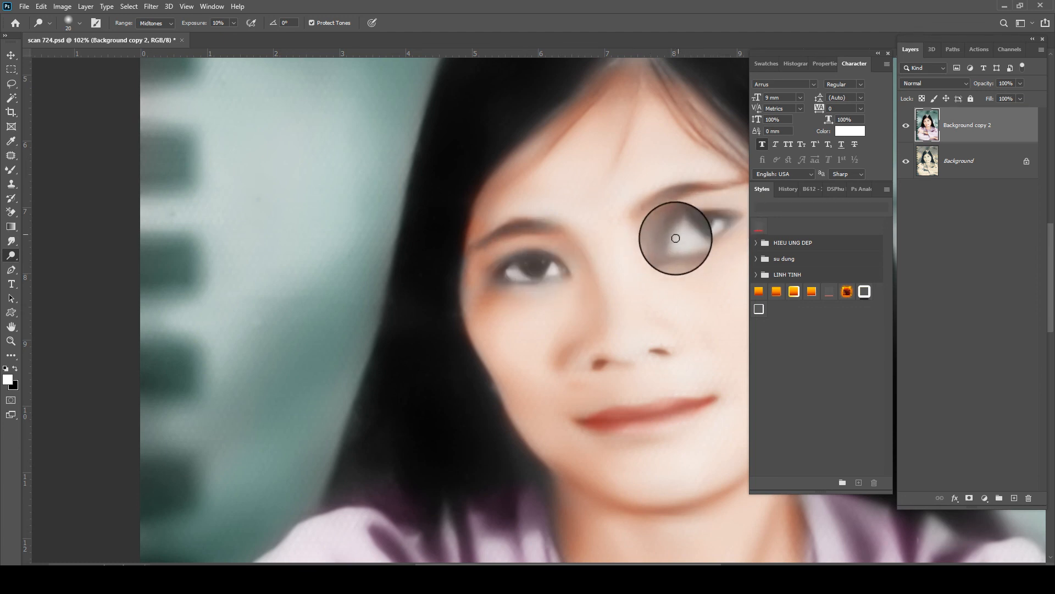
scroll(530, 225, up, 2)
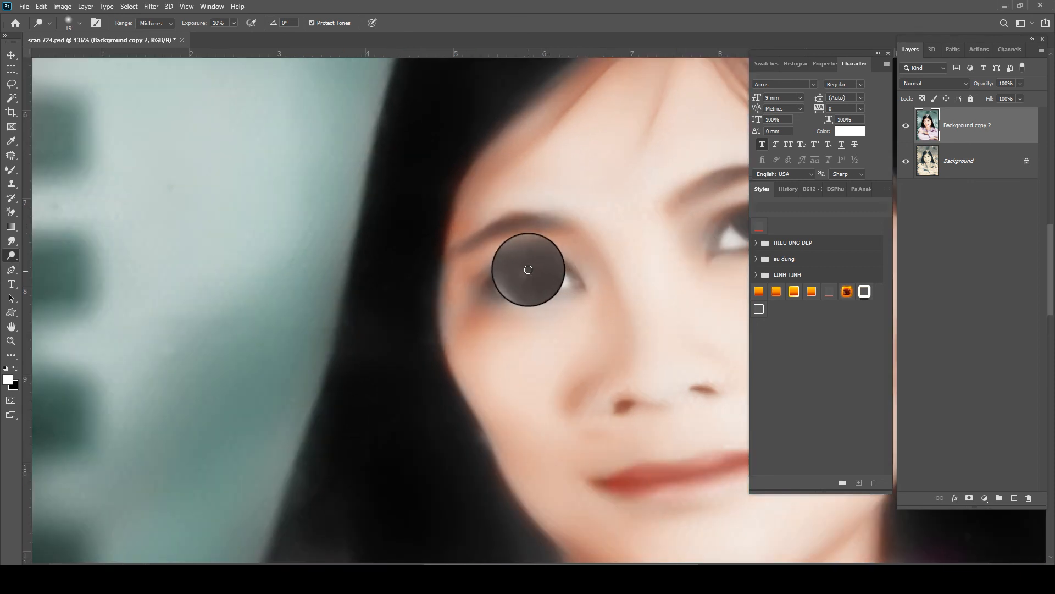
scroll(527, 273, right, 3)
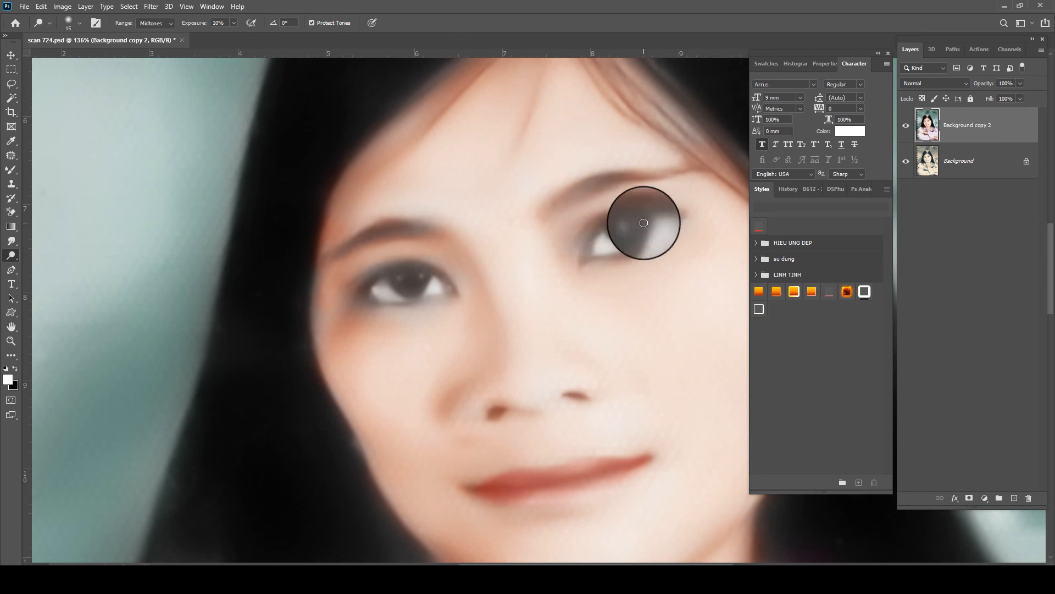
- Select the bright highlight on the crown of the hair and darken its midtones with Levels, clearing the selection at the end
scroll(635, 225, down, 4)
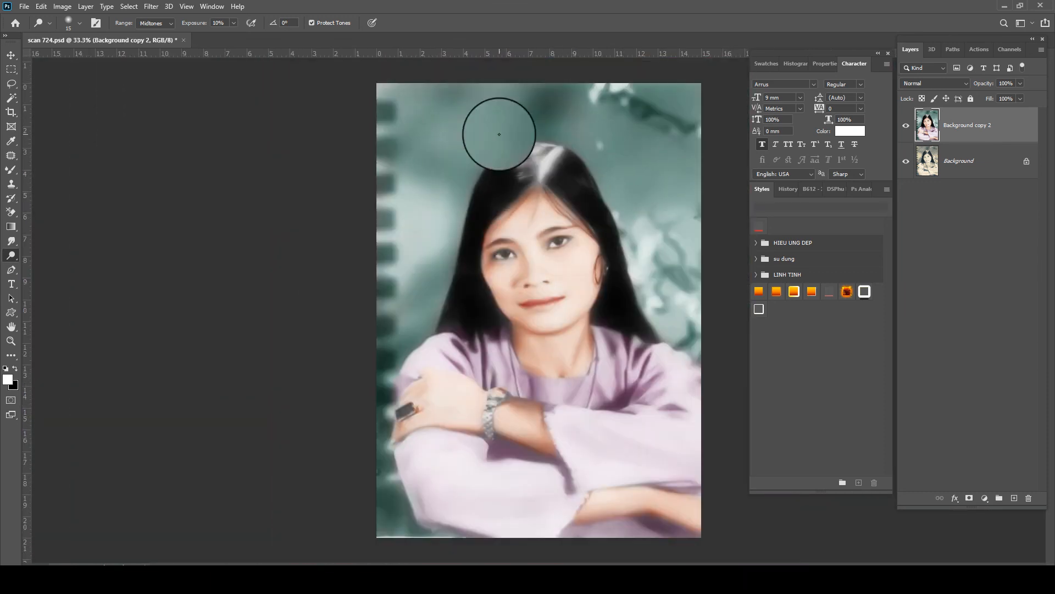
drag(563, 143, 560, 157)
key(ctrl+l)
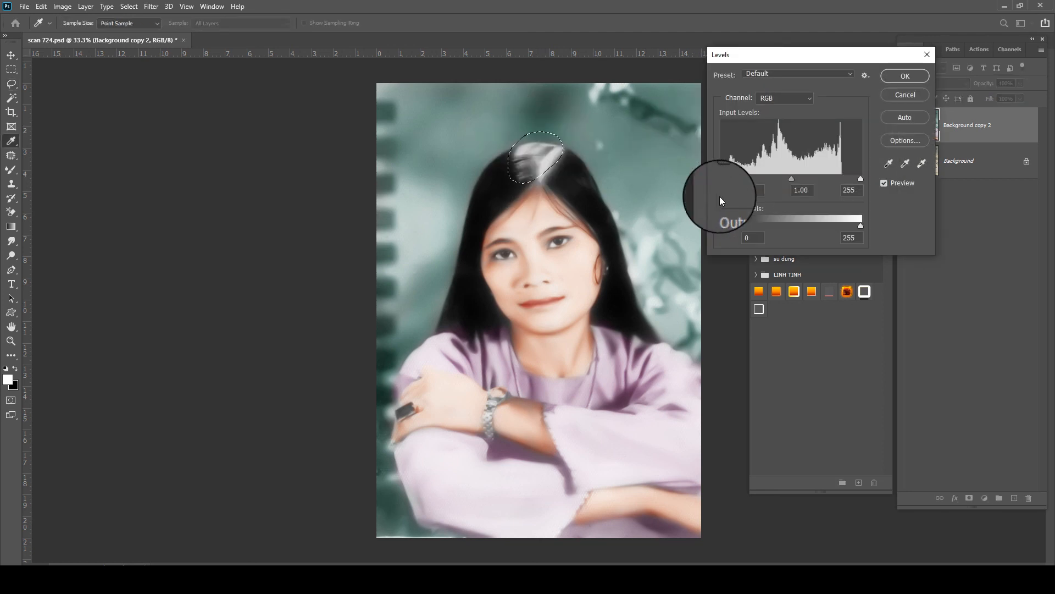
drag(791, 180, 800, 179)
key(Return)
key(ctrl+d)
- Apply the merged RGB image onto the colourized layer with Apply Image, using Soft Light blending at 30% opacity
scroll(684, 194, down, 1)
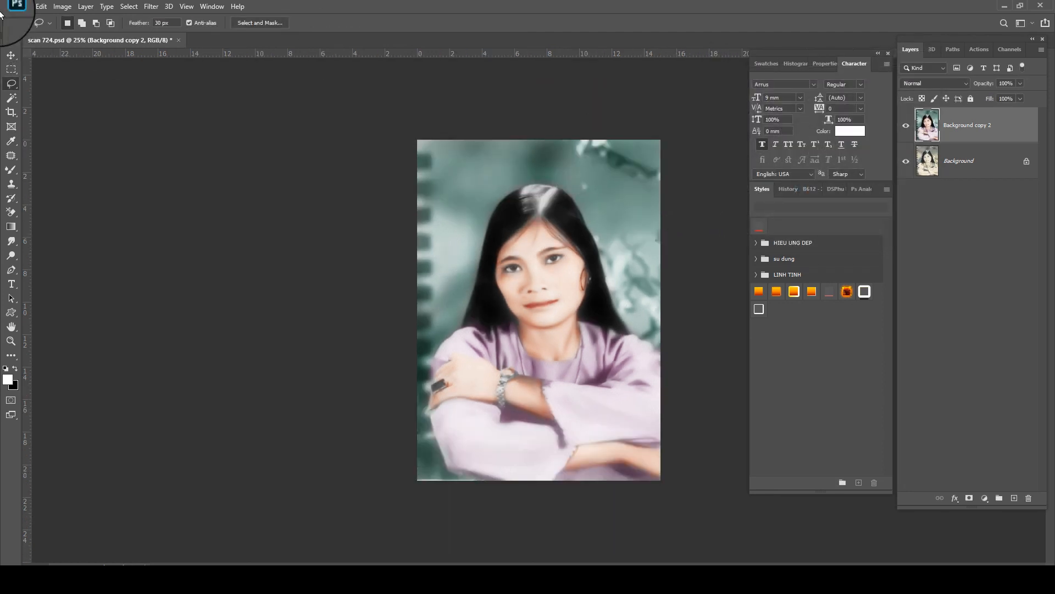
click(61, 8)
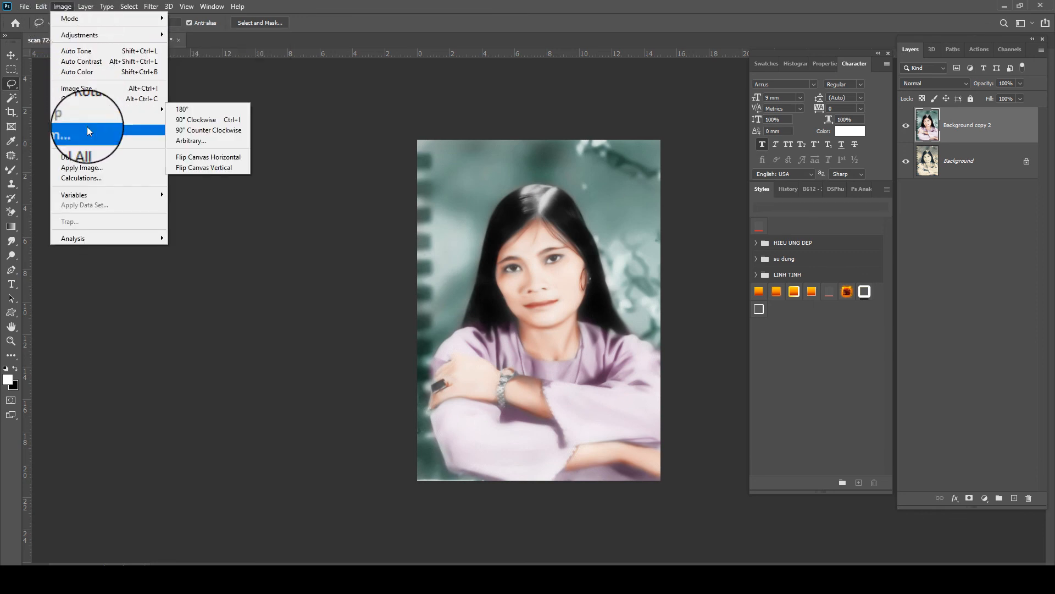
click(93, 169)
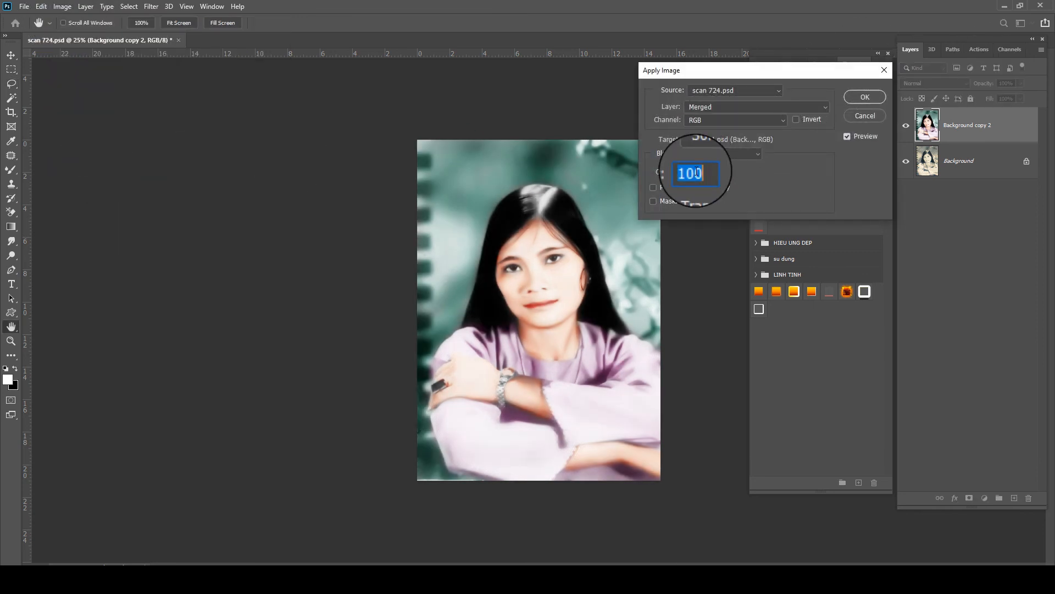
text(50)
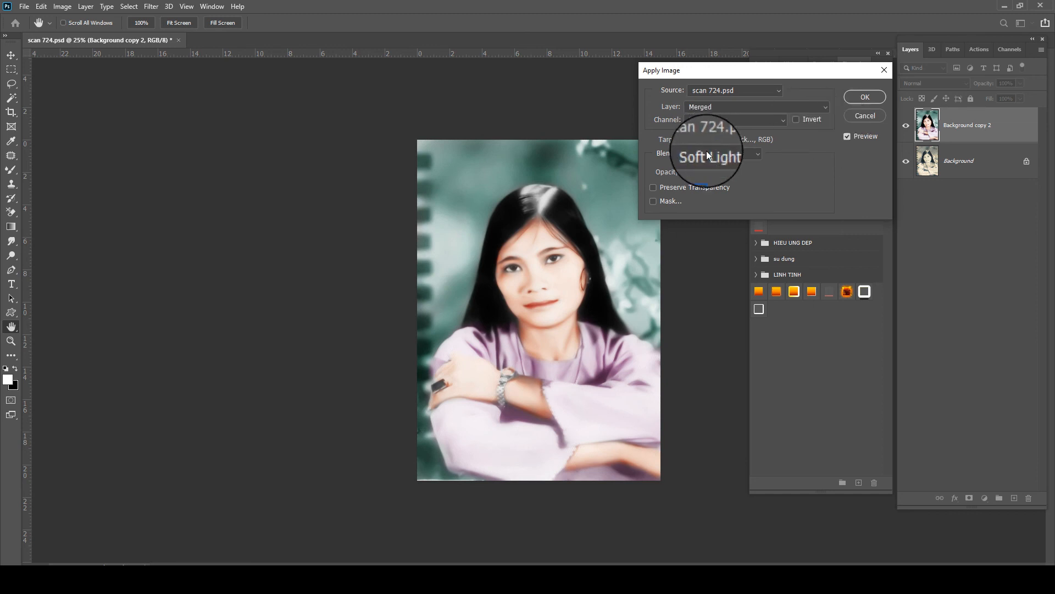
drag(693, 172, 643, 181)
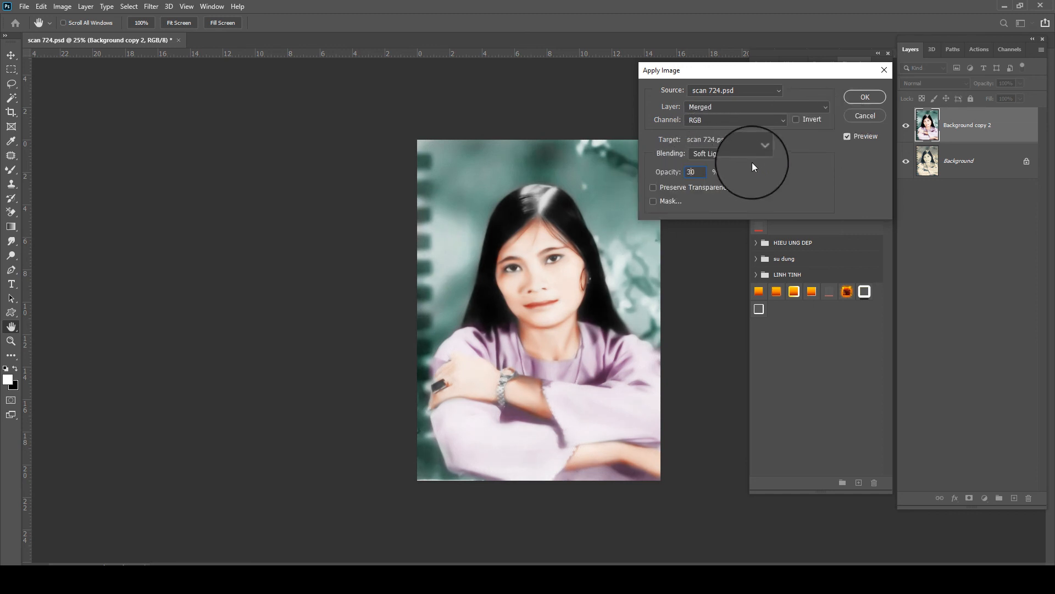
key(Return)
- Shift the portrait's midtones toward yellow to -9 with Color Balance and compare it with the original by toggling the layer's visibility
key(l)
key(ctrl+b)
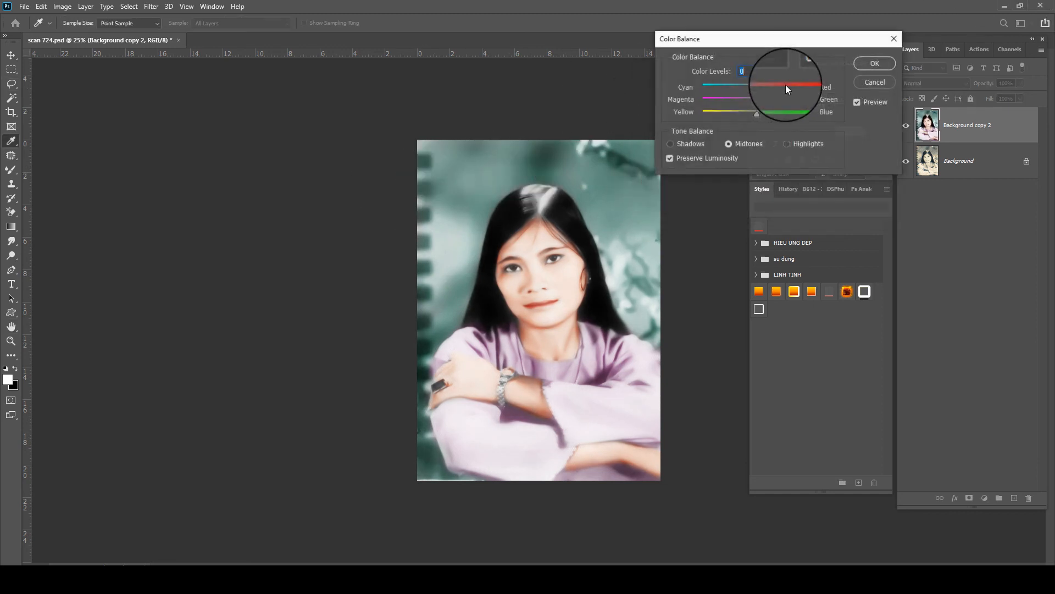
drag(753, 111, 751, 111)
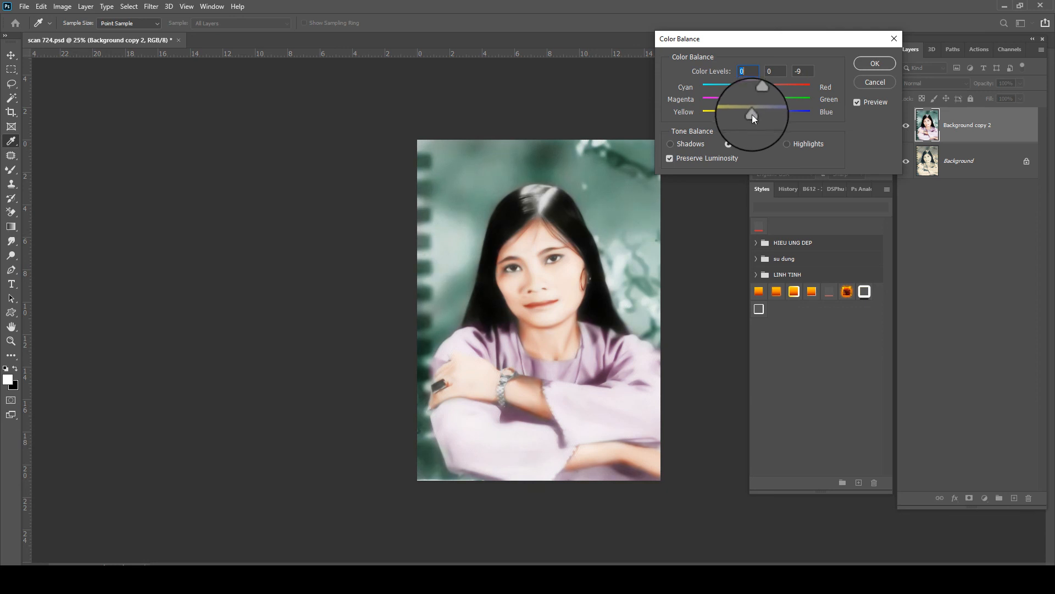
key(Return)
click(905, 125)
click(905, 125)
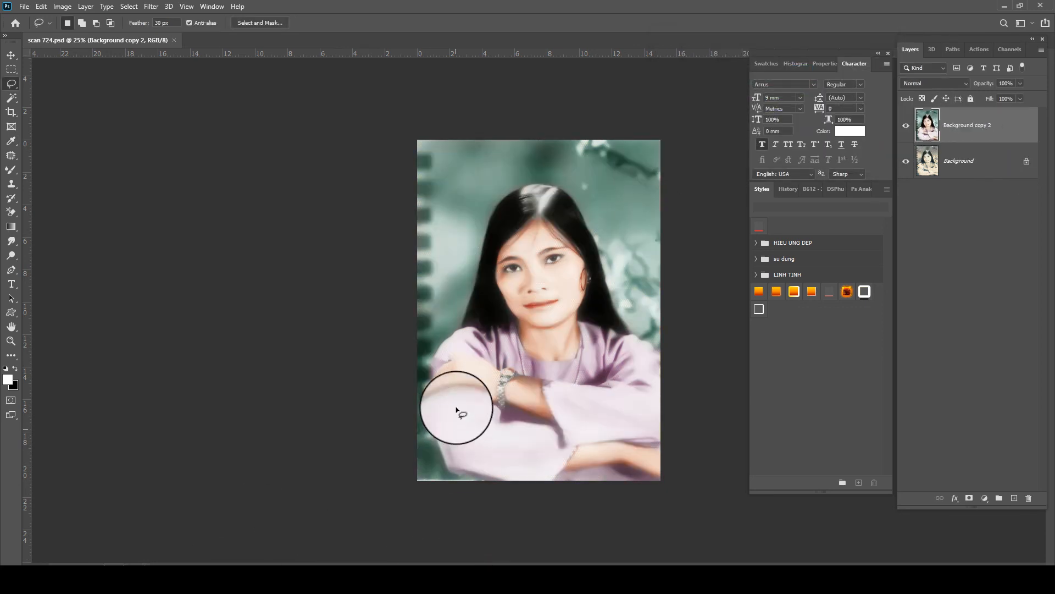
- Select the dark stone of the ring on the hand with the Patch tool and feather the selection by 5
scroll(413, 385, up, 4)
key(j)
mouse_move(379, 402)
mouse_down()
mouse_move(382, 392)
mouse_move(420, 405)
mouse_move(415, 378)
mouse_move(377, 377)
mouse_move(376, 421)
mouse_up()
key(shift+F6)
text(5)
key(Return)
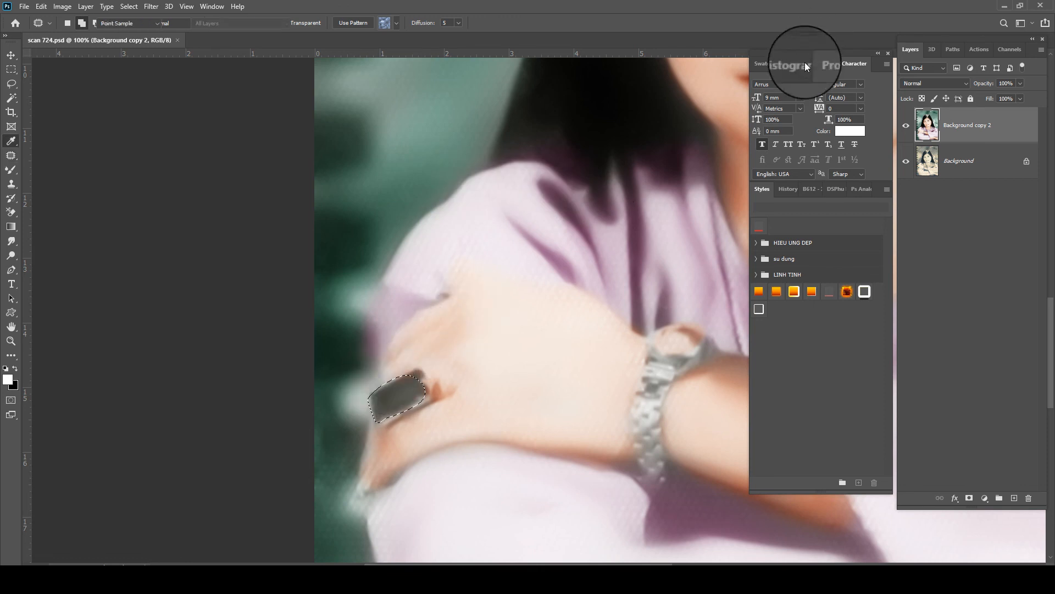
- Colour the ring stone emerald green by shifting its Color Balance midtones toward green
key(ctrl+b)
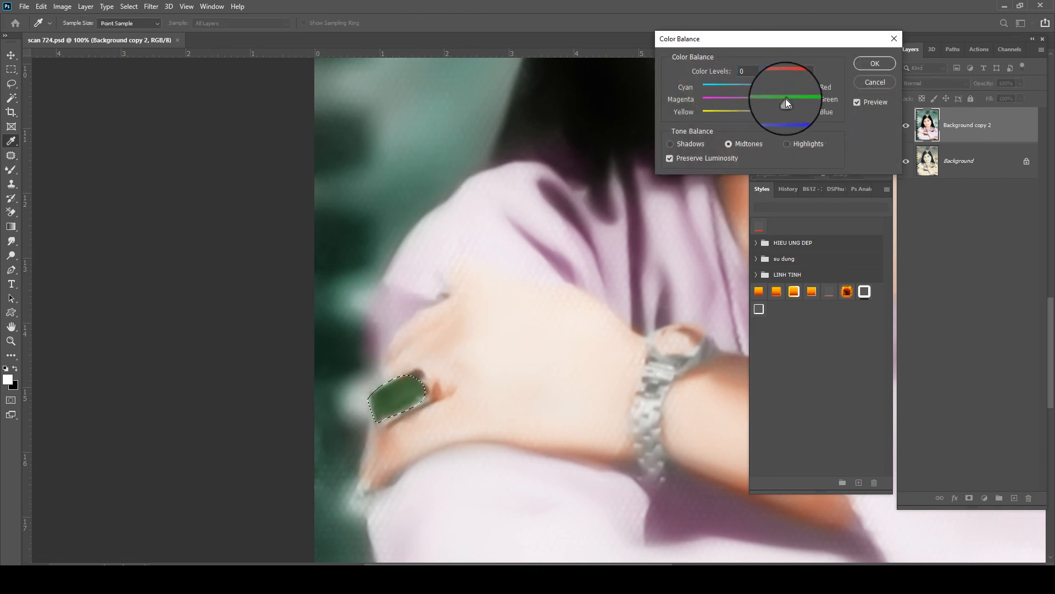
drag(757, 86, 759, 112)
key(Return)
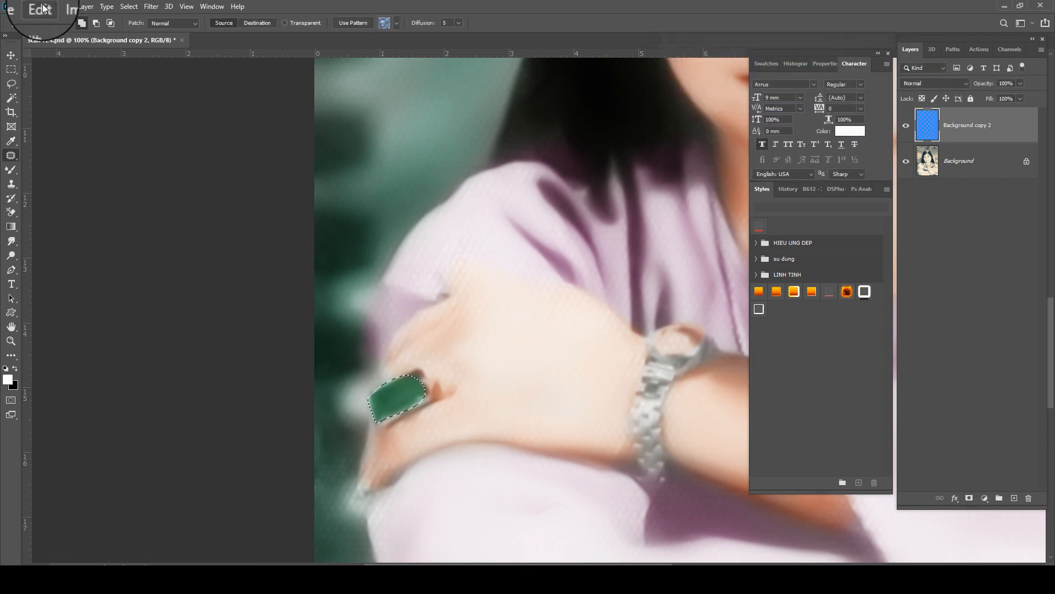
- Strengthen the ring stone with Apply Image from the merged RGB image in Soft Light blending and clear the selection
click(62, 7)
click(89, 167)
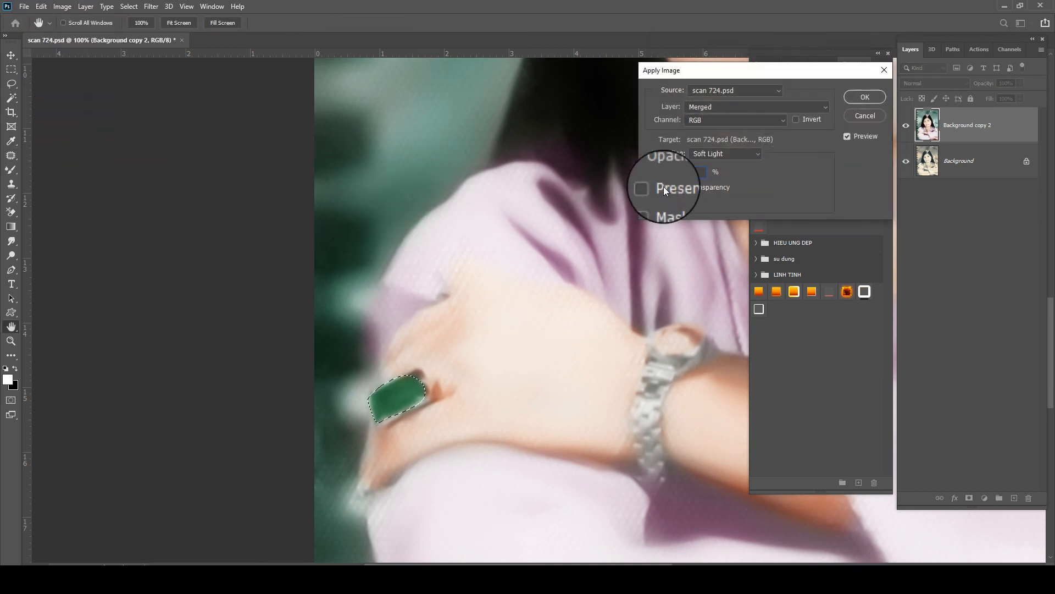
key(Return)
scroll(625, 190, down, 3)
scroll(585, 201, down, 2)
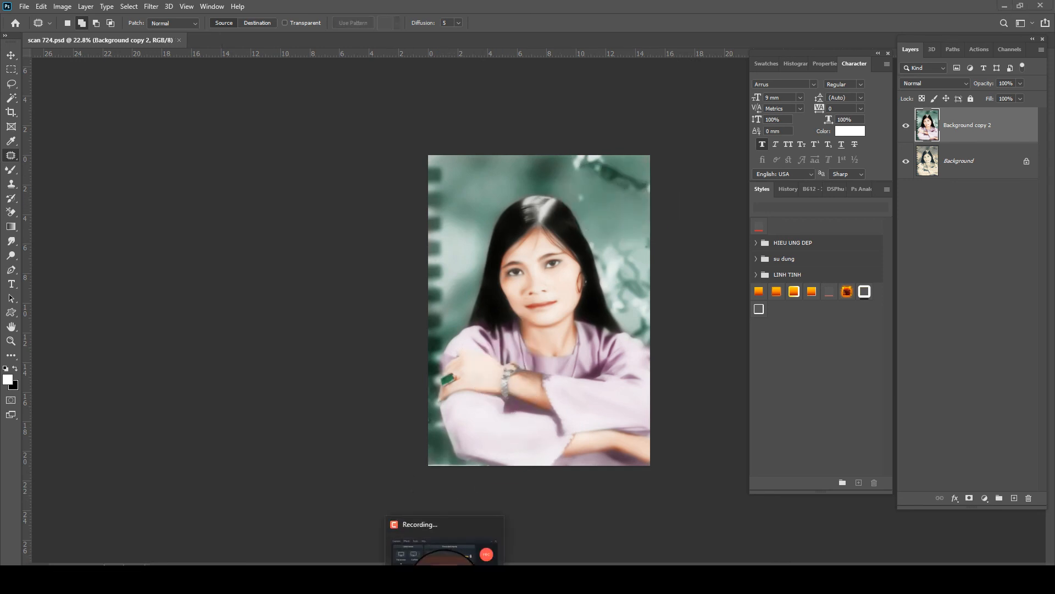
- Hide and show the colourized layer to compare it with the original scan
click(446, 555)
click(906, 128)
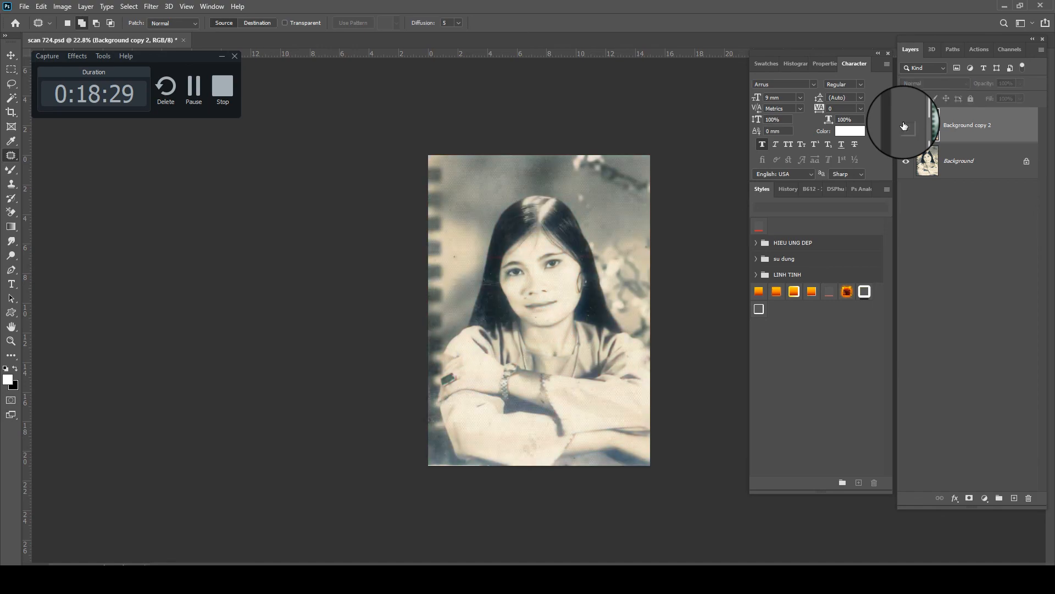
click(904, 127)
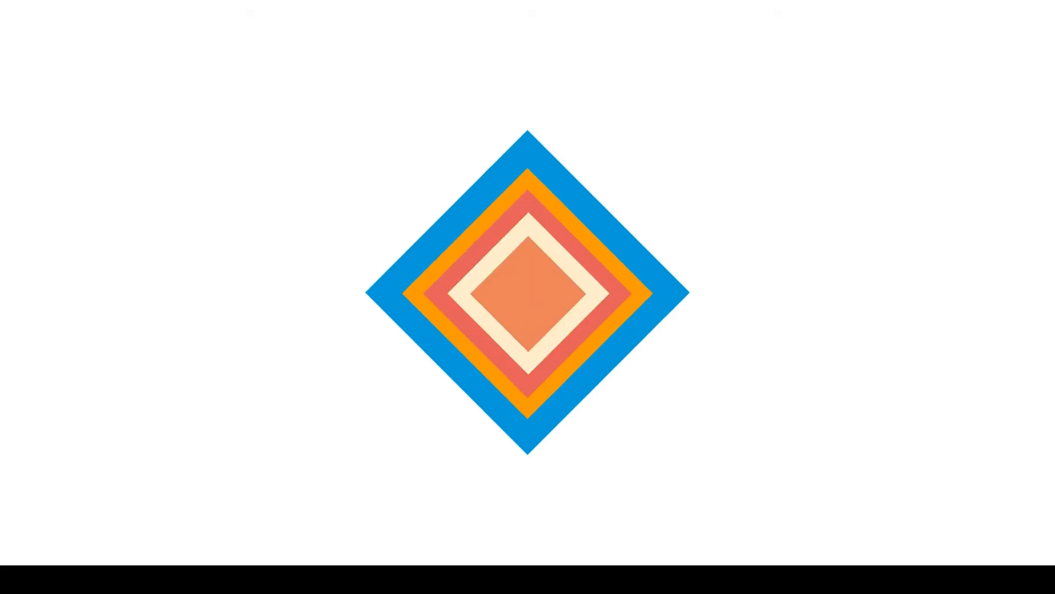